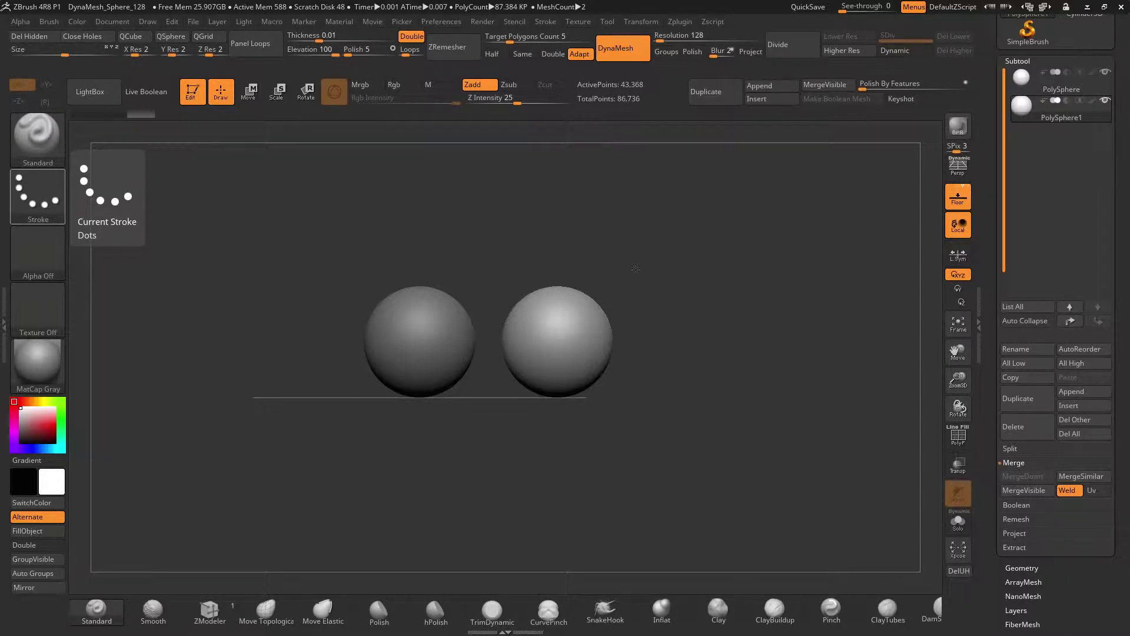
- Switch between the PolySphere and PolySphere1 subtools to identify them, leaving PolySphere active and both spheres visible
left_click_drag(637, 285, 618, 302, "alt")
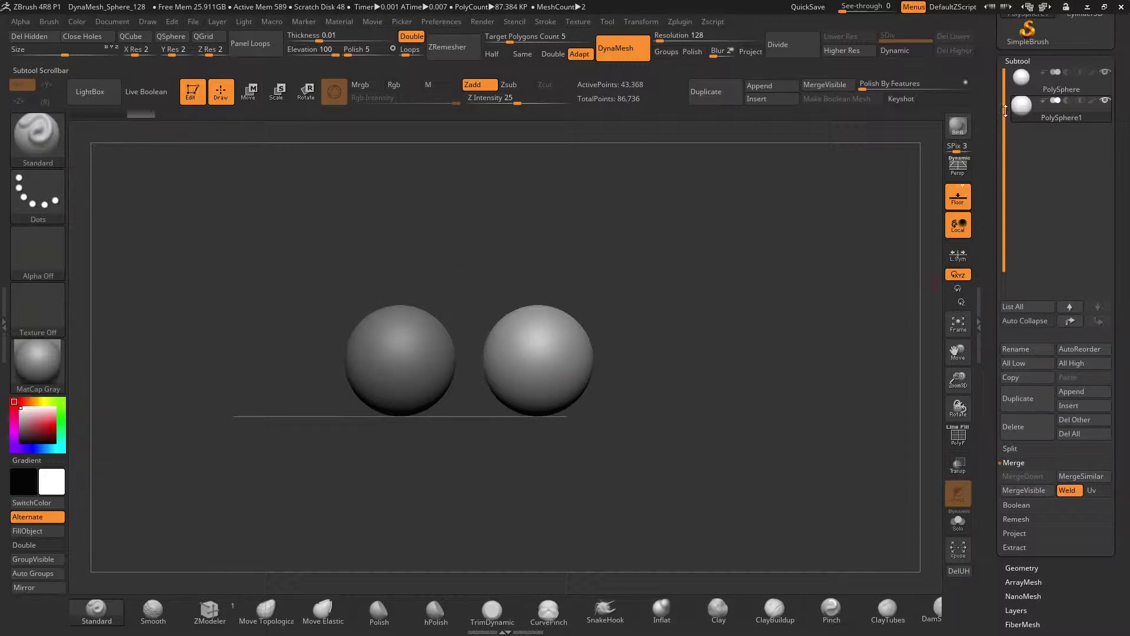
left_click(1021, 78)
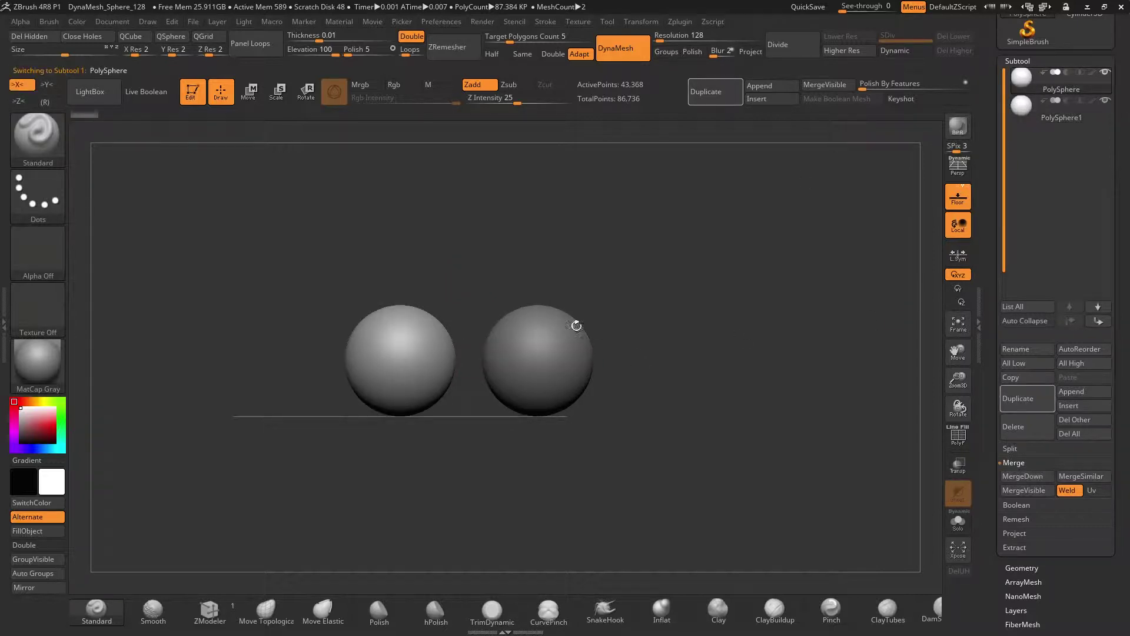
left_click(1012, 107)
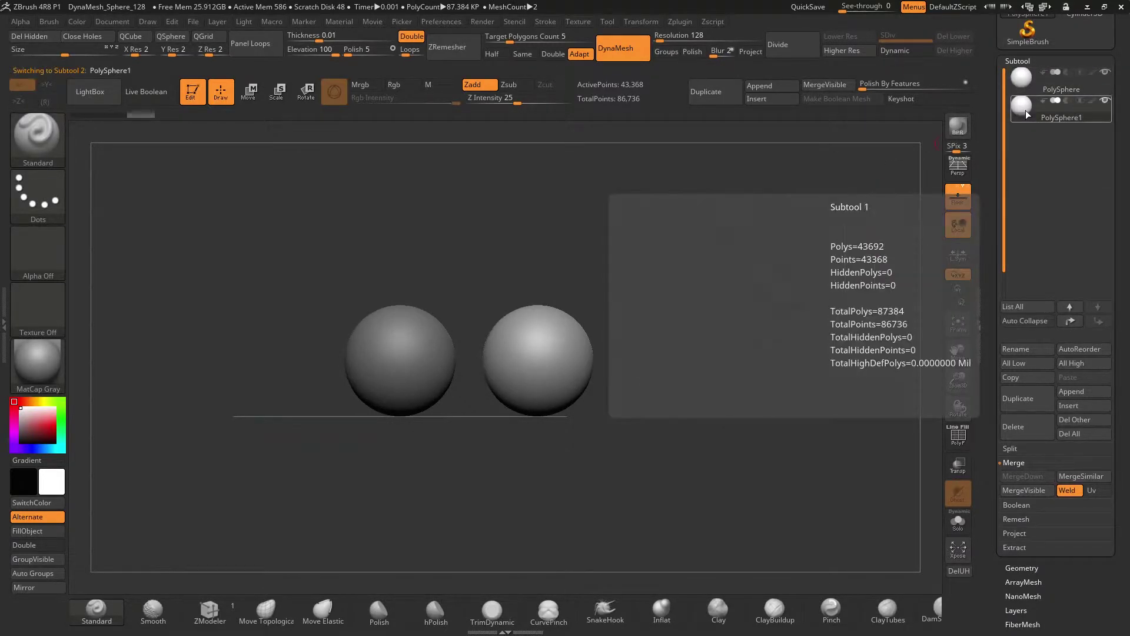
left_click(1022, 80)
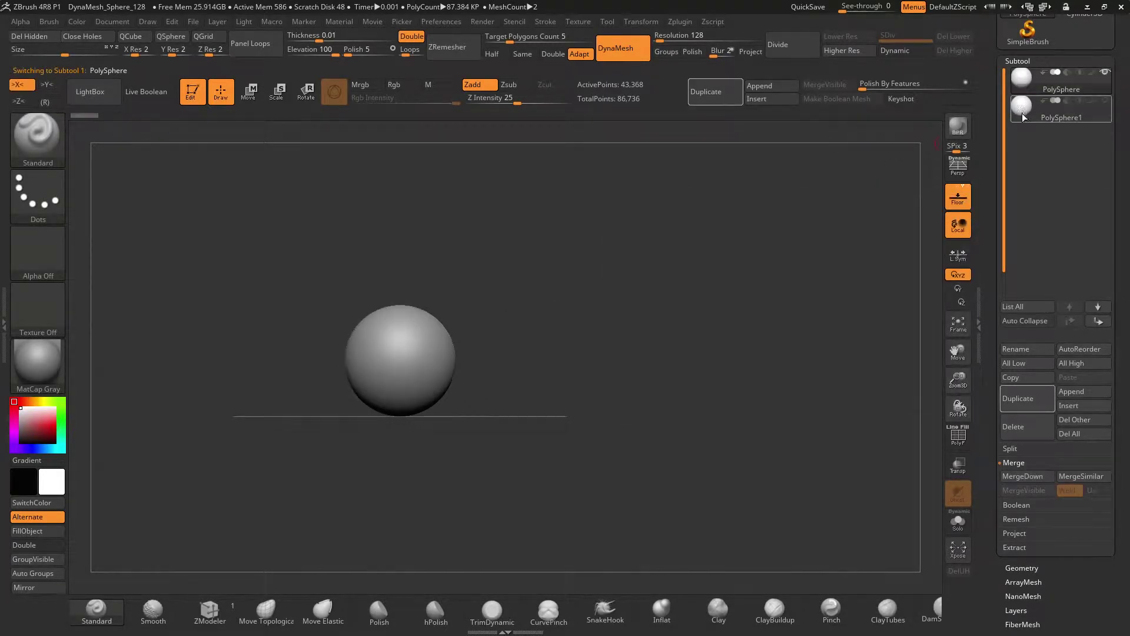
left_click(1019, 109)
left_click(1020, 79)
left_click(1022, 109)
left_click(1023, 81)
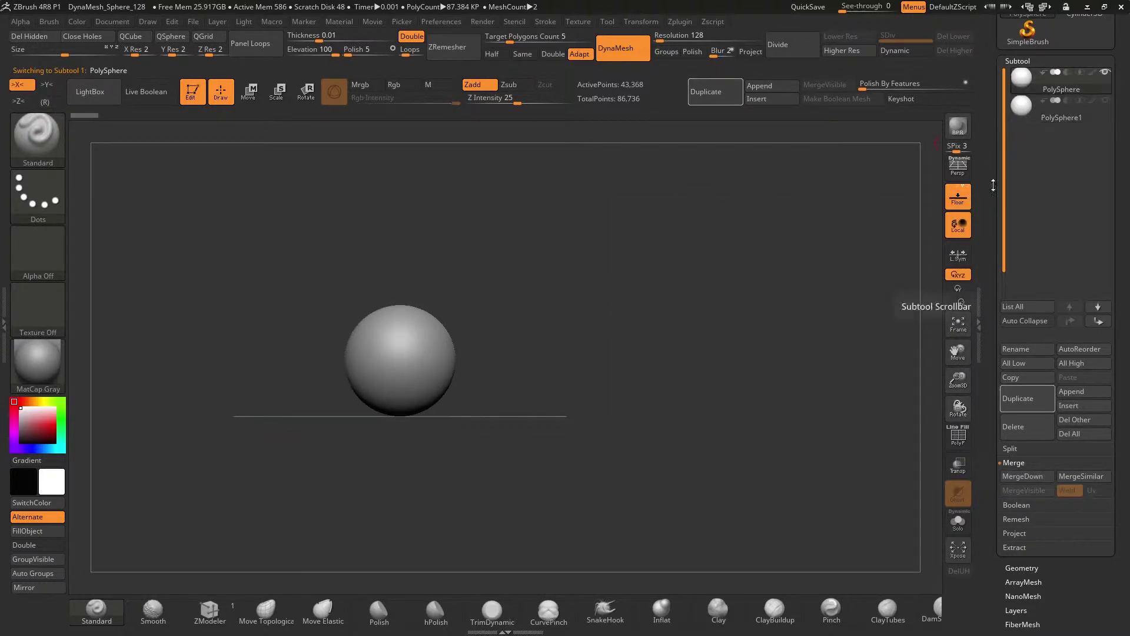
left_click(1106, 100)
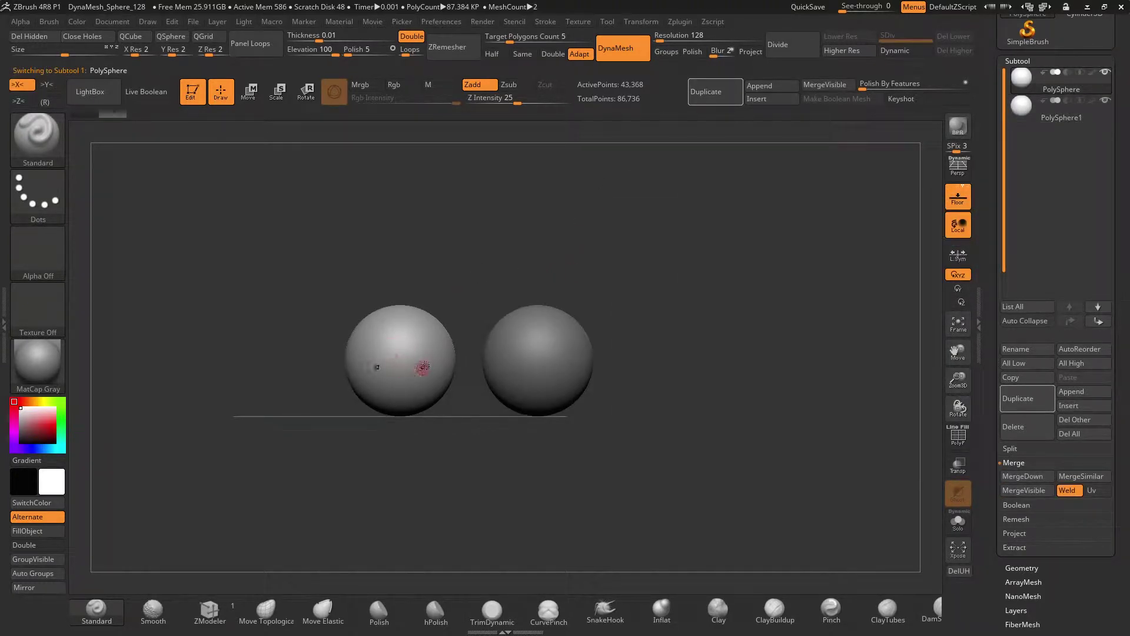
- Turn on the PolyFrame display to show the polygroup colour of the active PolySphere subtool
left_click(951, 440)
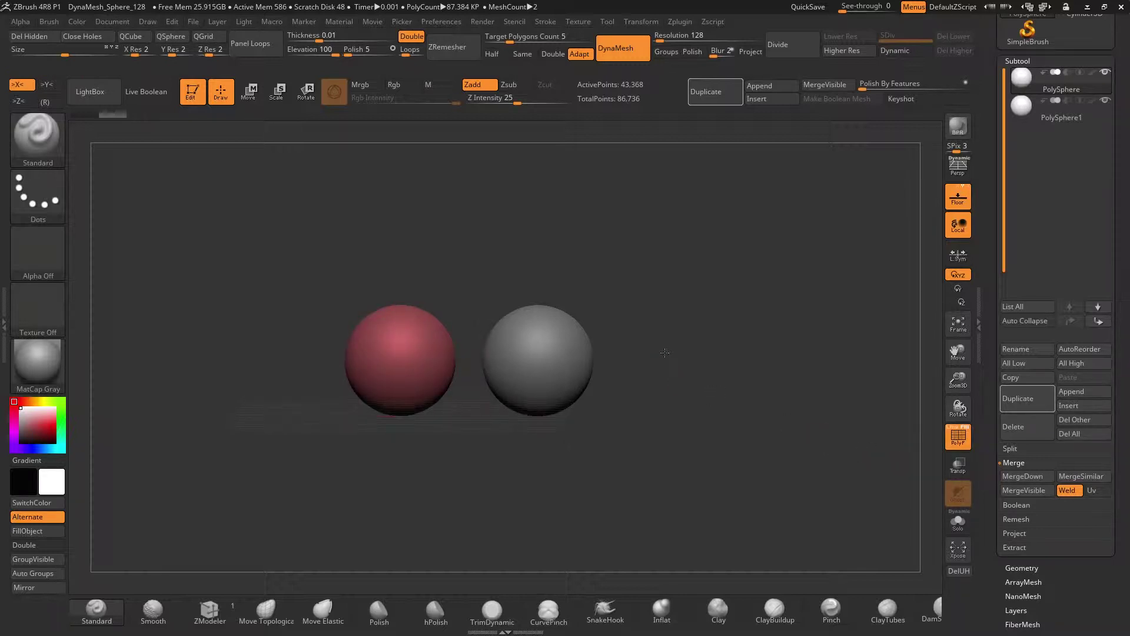
left_click(399, 338)
left_click(378, 359)
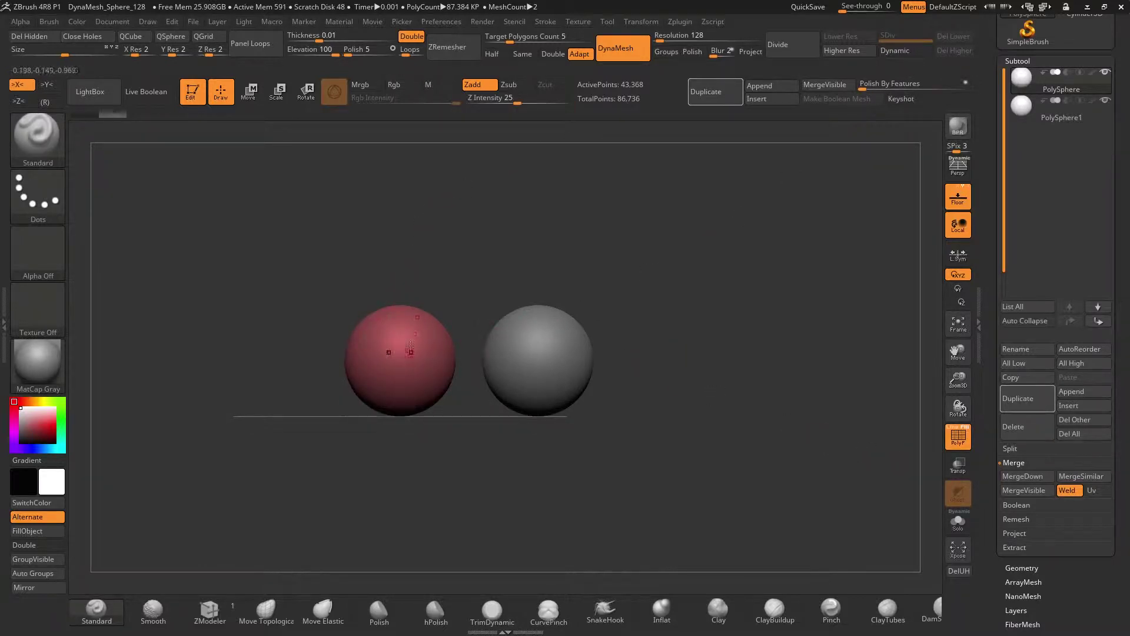
left_click(419, 371)
- Assign a new polygroup of a different colour to PolySphere1 and another to PolySphere using GroupVisible
left_click(1061, 112)
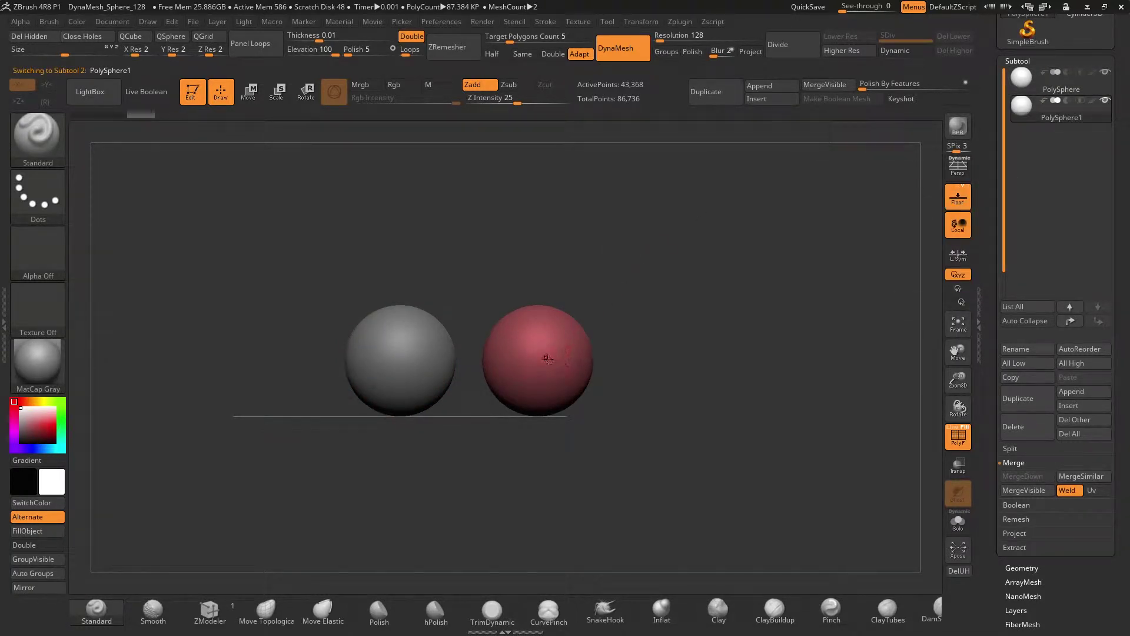
key("ctrl+shift")
left_click(33, 561)
left_click(34, 560)
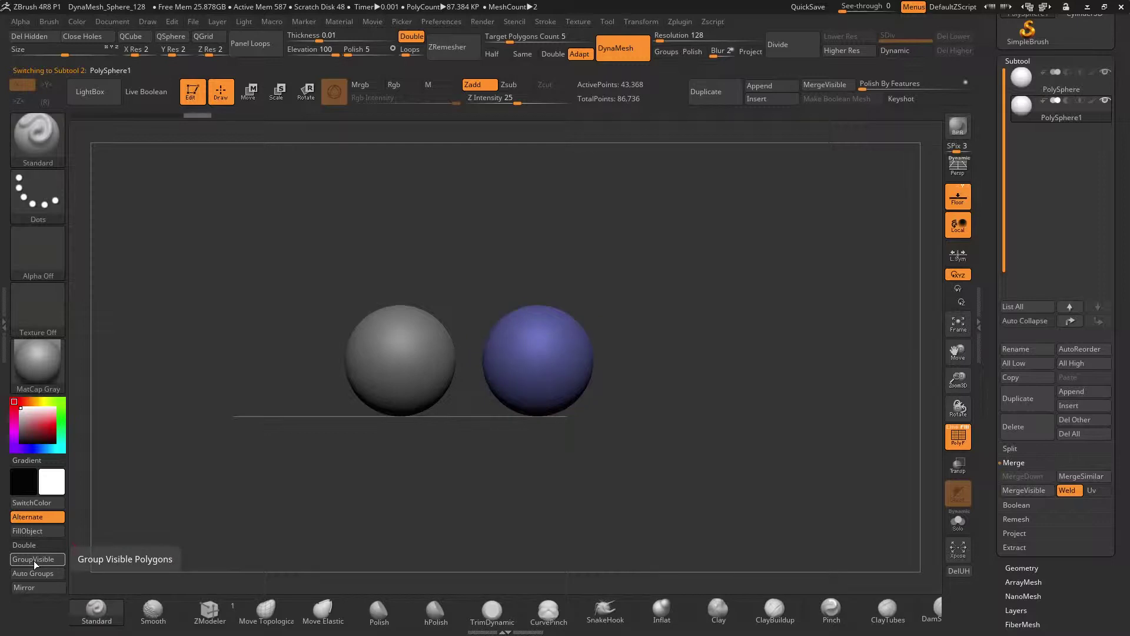
left_click(34, 560)
left_click(33, 560)
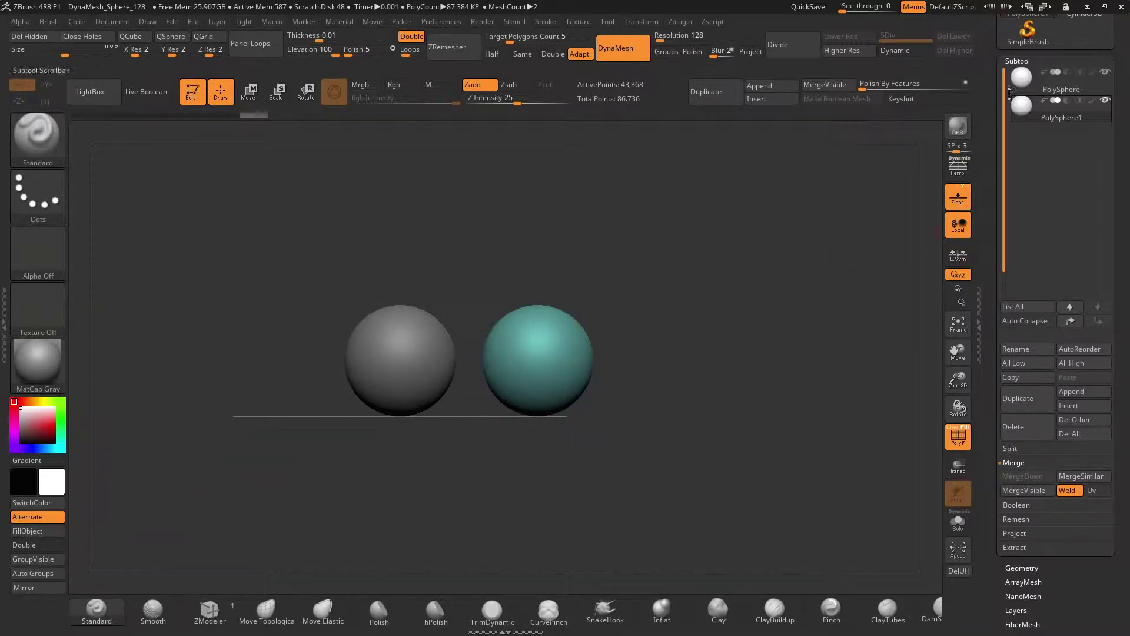
left_click(1059, 81)
left_click(34, 559)
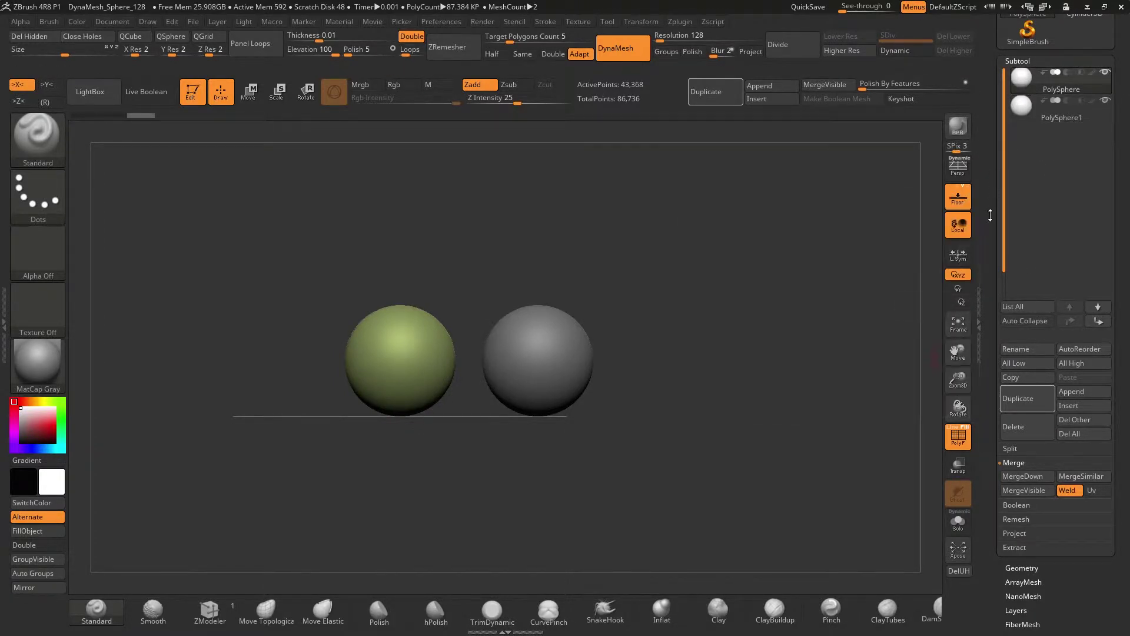
- Merge PolySphere down with PolySphere1 into a single subtool that keeps both polygroups
scroll(1012, 295, "down", 4)
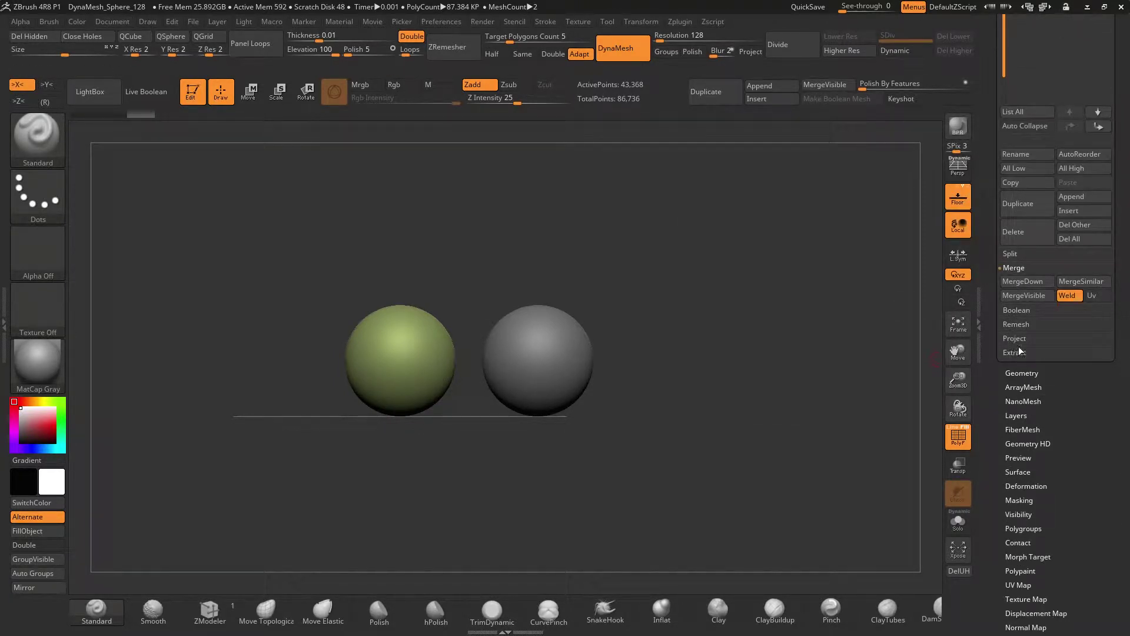
left_click(1023, 281)
left_click(919, 308)
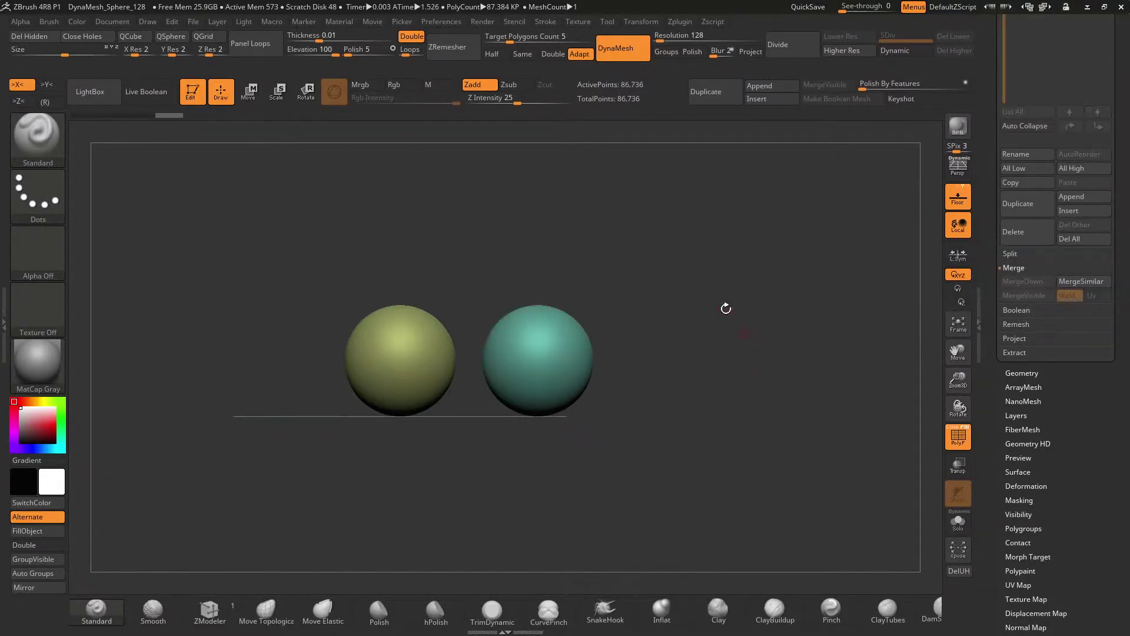
left_click_drag(686, 304, 679, 391, "alt")
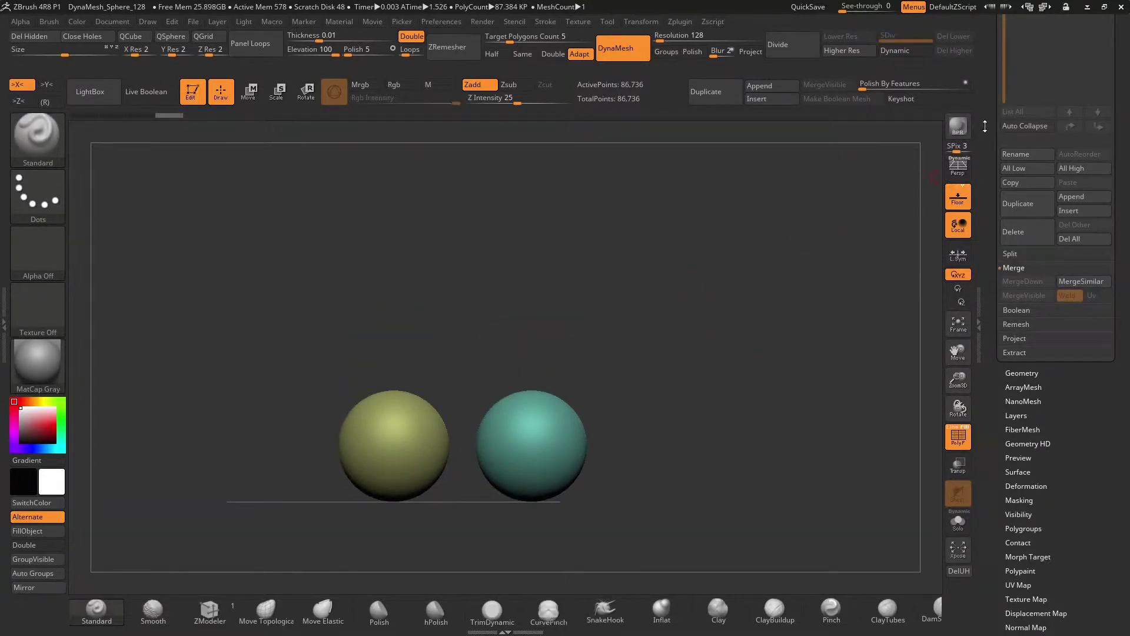
left_click_drag(977, 124, 974, 253)
scroll(987, 318, "down", 3)
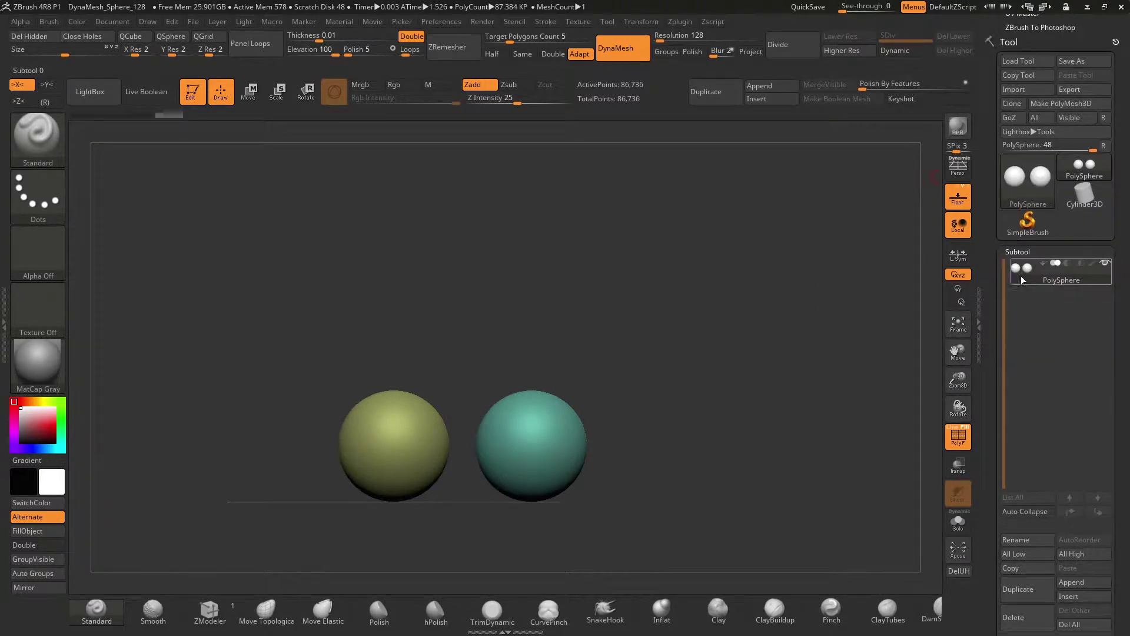
left_click_drag(782, 352, 726, 376)
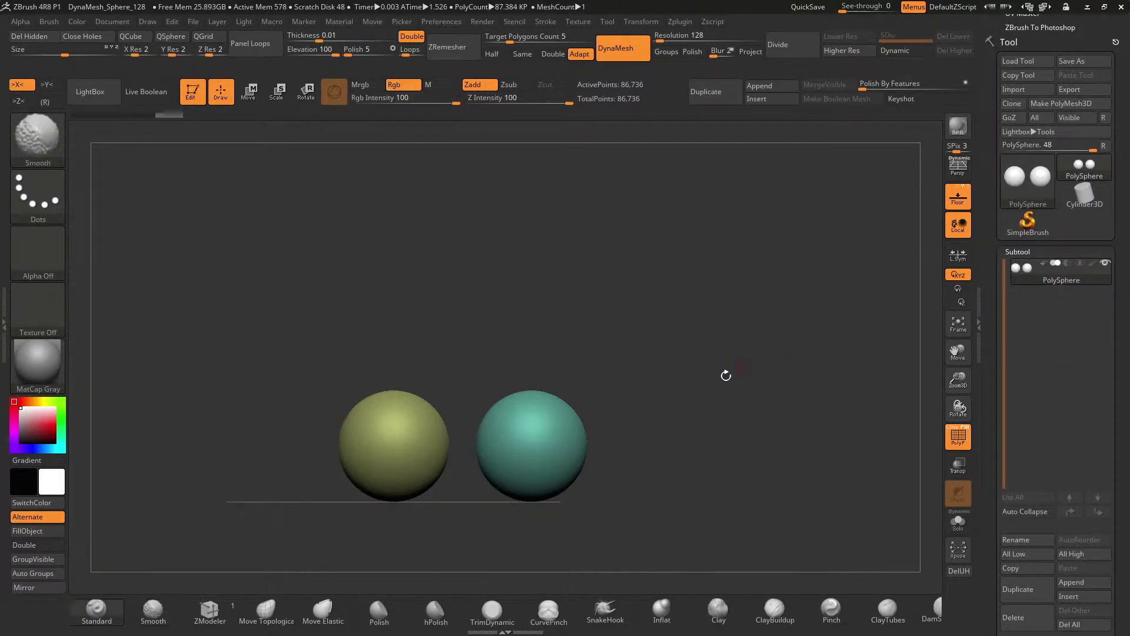
left_click_drag(644, 442, 667, 362, "alt")
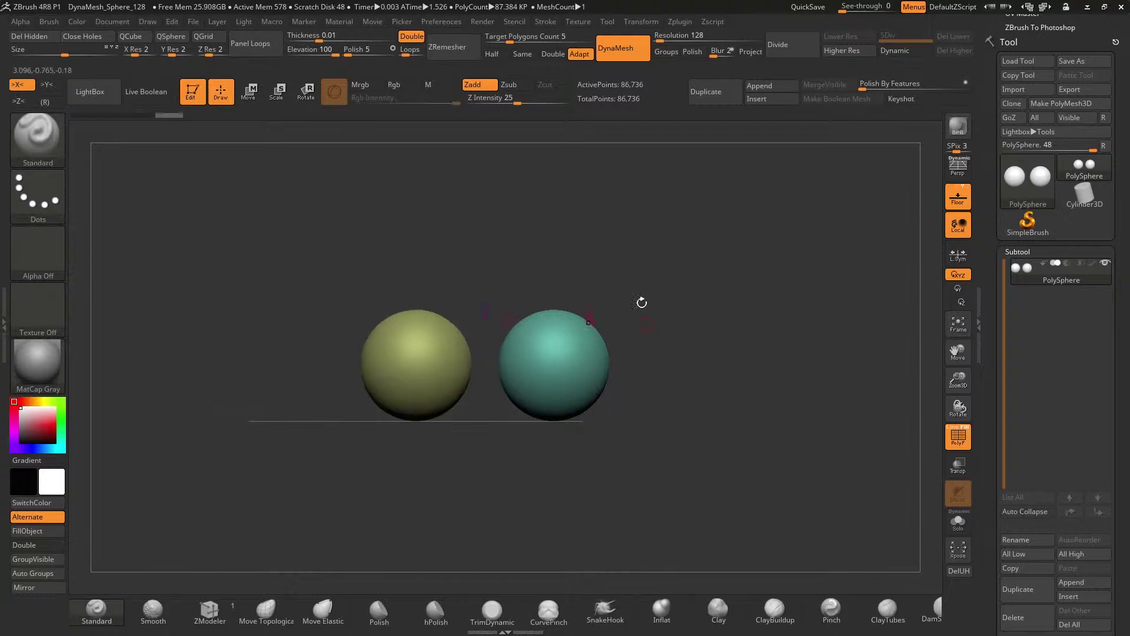
- Turn off the PolyFrame display and deactivate X symmetry on the merged spheres
left_click(959, 446)
key("space")
left_click_drag(760, 342, 827, 341)
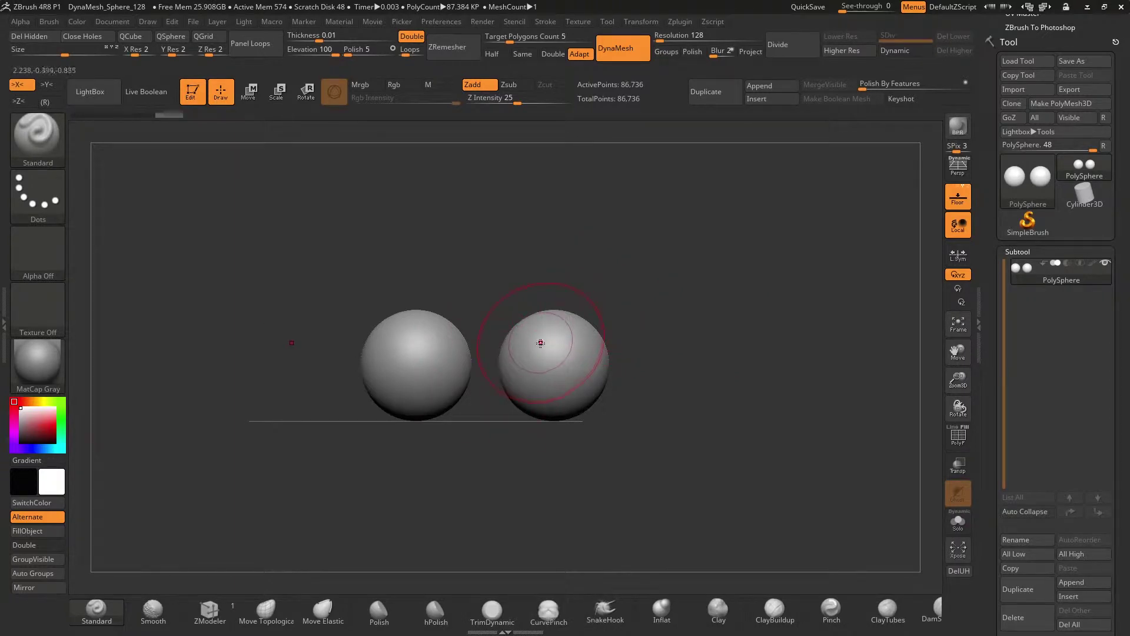
key("x")
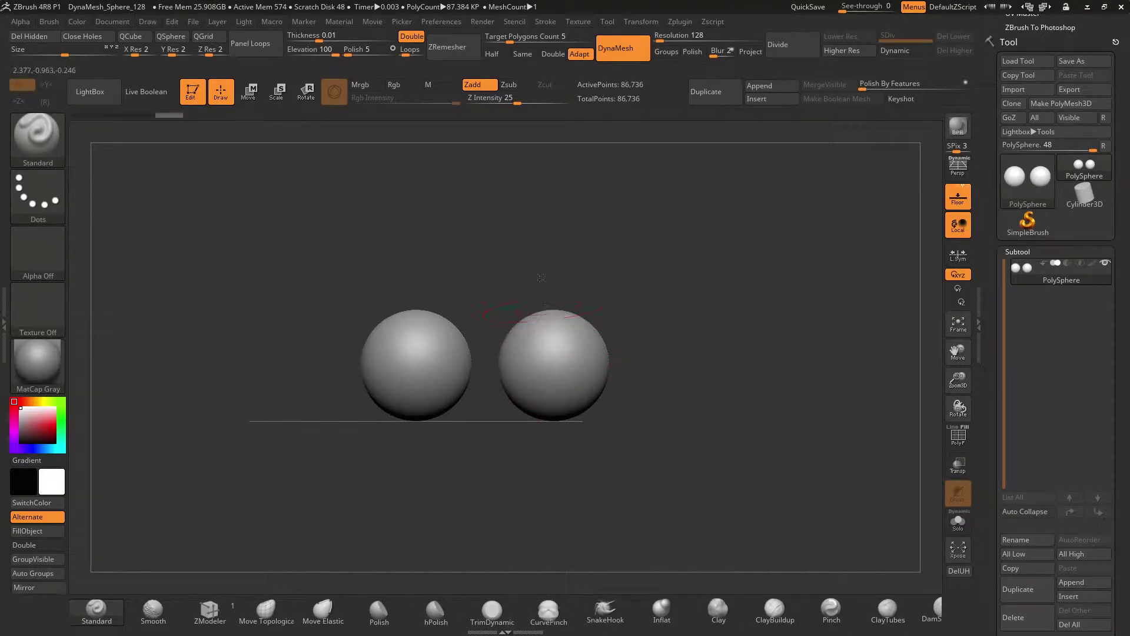
- Try pulling the top of the right sphere upward with the Move Topological brush and undo the deformation
left_click(266, 611)
left_click_drag(553, 320, 551, 282)
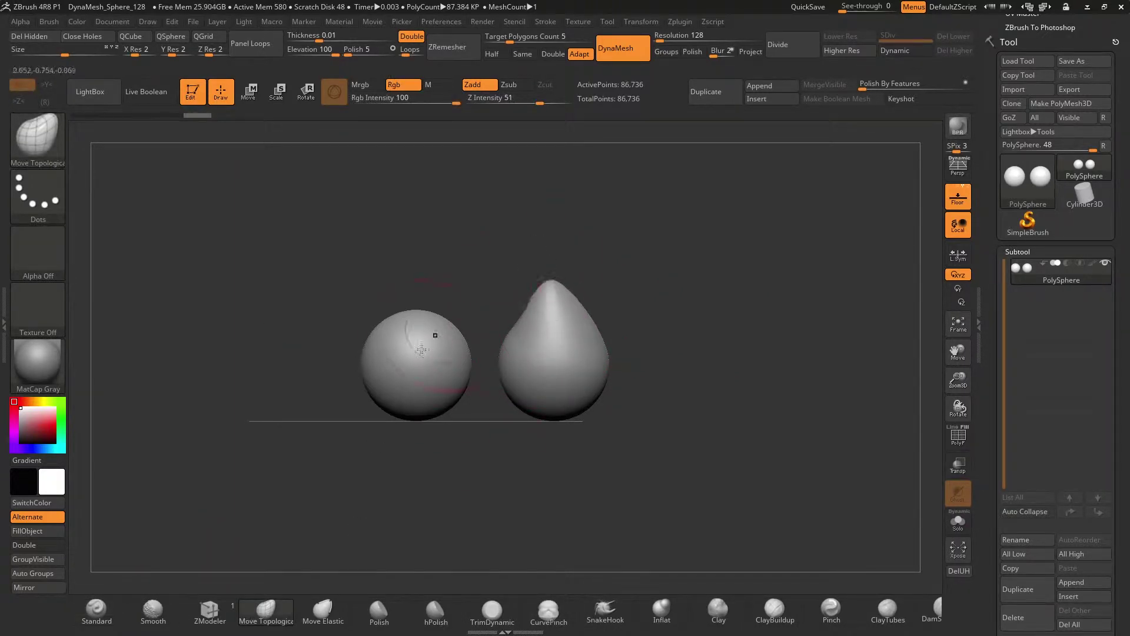
left_click_drag(465, 428, 502, 505)
key("ctrl+z")
key("ctrl+z")
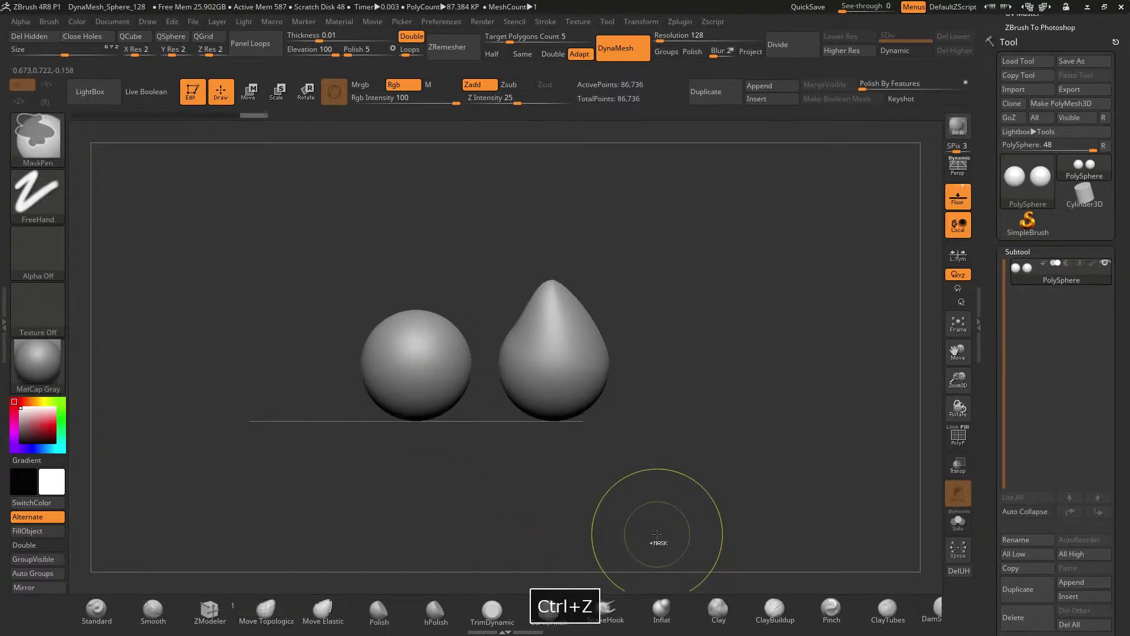
- Mask the right sphere and move the left one along X until the two overlap, clearing the mask at the end
left_click(249, 91)
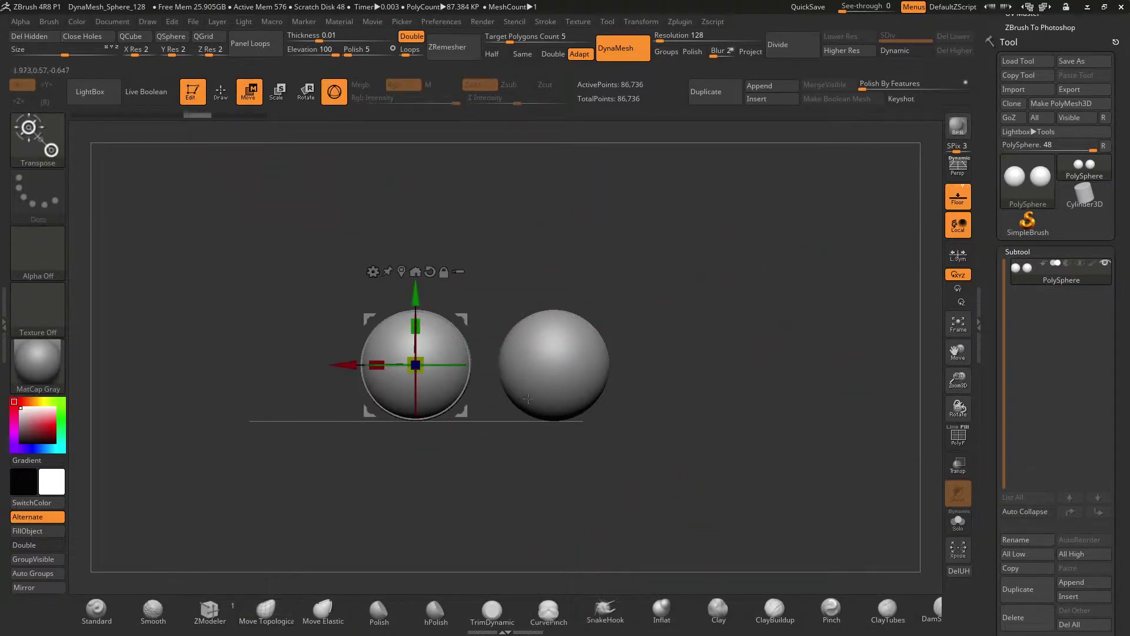
left_click_drag(347, 378, 362, 378)
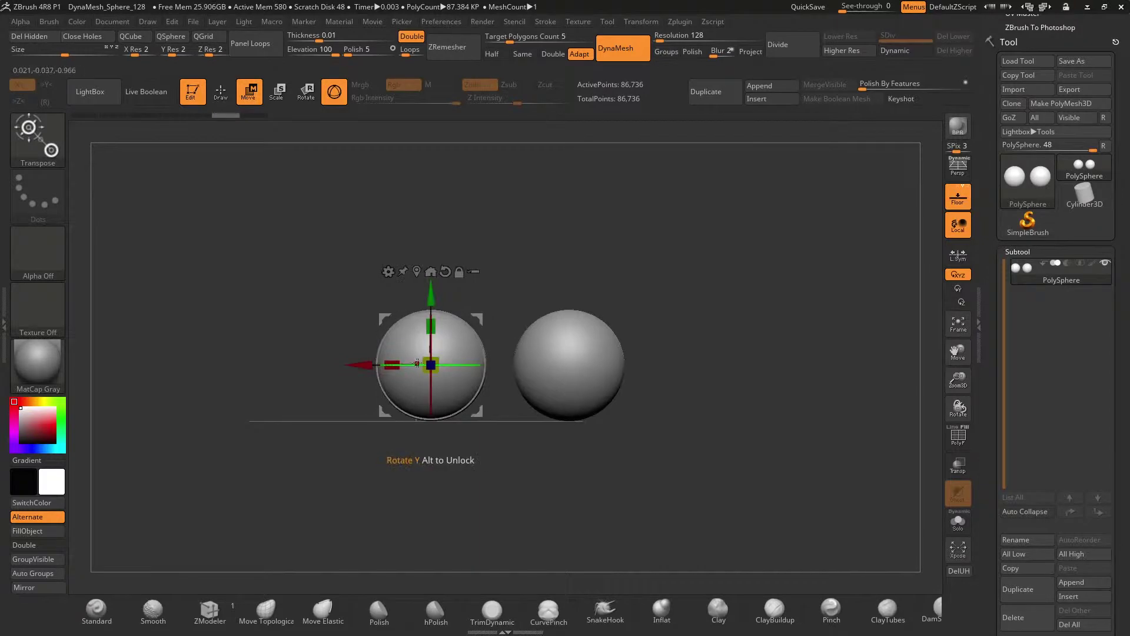
key("ctrl")
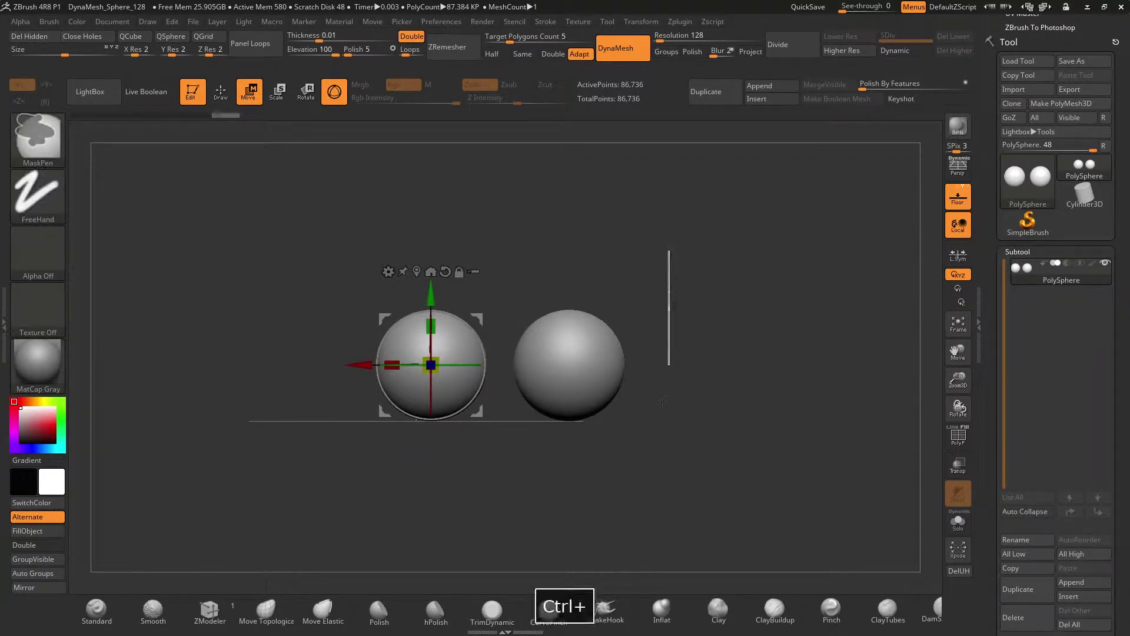
left_click_drag(662, 401, 505, 482, "ctrl")
left_click_drag(370, 372, 442, 372)
left_click(223, 98)
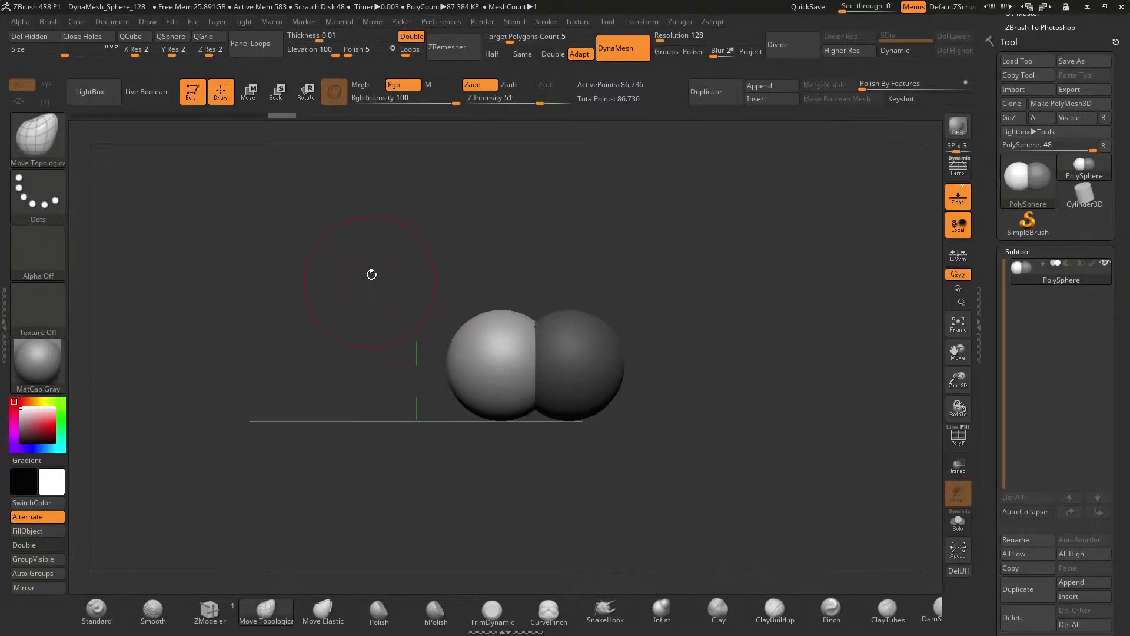
left_click_drag(362, 290, 386, 318, "ctrl")
- Try dragging the left sphere's surface across the seam with the Move Topological and Move Elastic brushes, undoing the strokes
left_click_drag(708, 345, 634, 328, "alt")
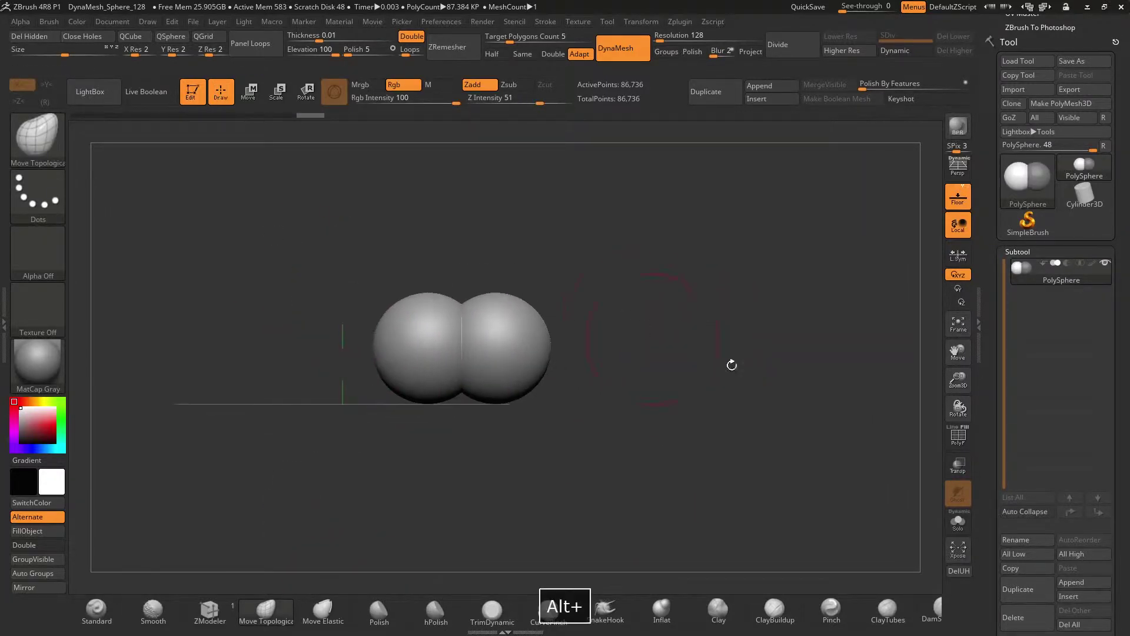
left_click_drag(958, 382, 895, 378)
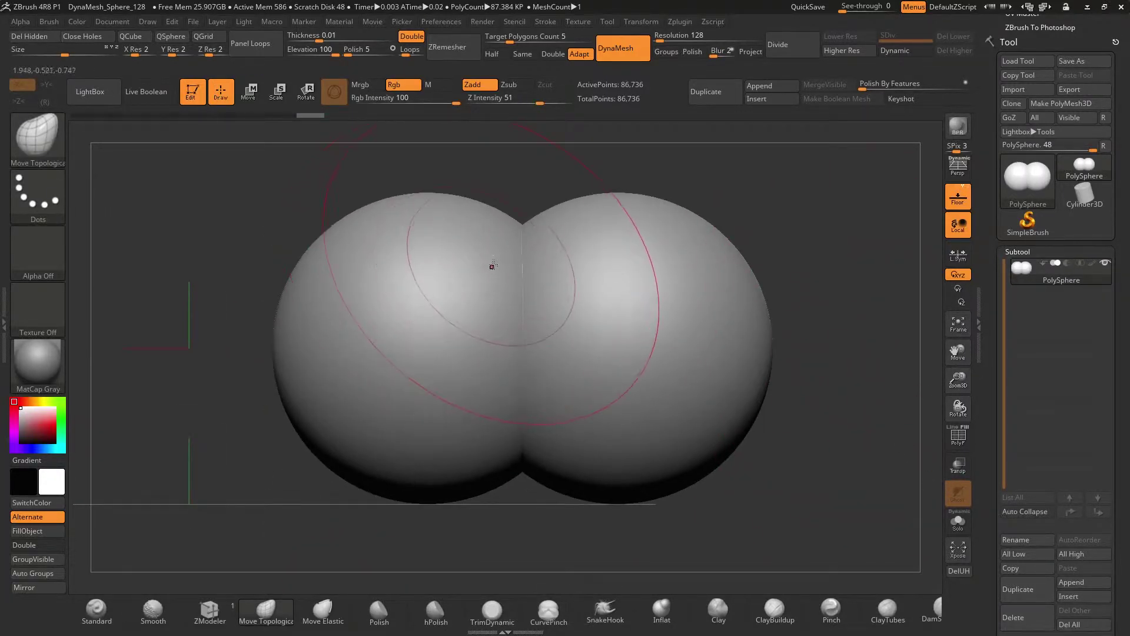
left_click_drag(511, 260, 548, 238)
key("ctrl+z")
mouse_move(479, 247)
left_mouse_down()
mouse_move(540, 231)
mouse_move(549, 265)
mouse_move(535, 274)
mouse_move(625, 252)
left_mouse_up()
left_click(322, 612)
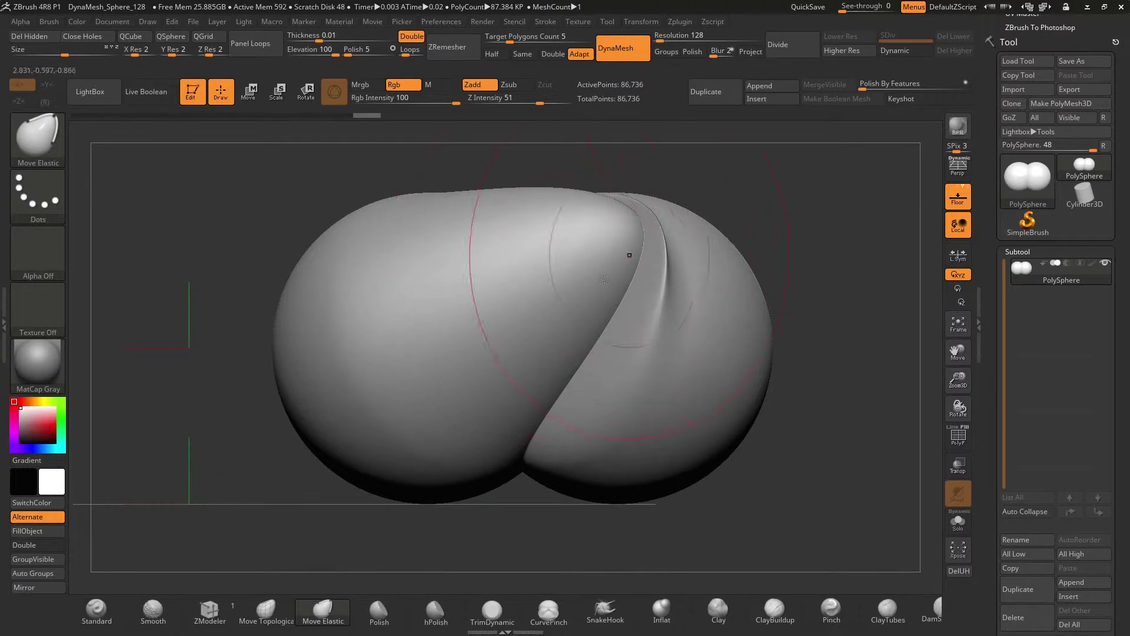
key("ctrl+z")
key("ctrl+z")
key("ctrl+z")
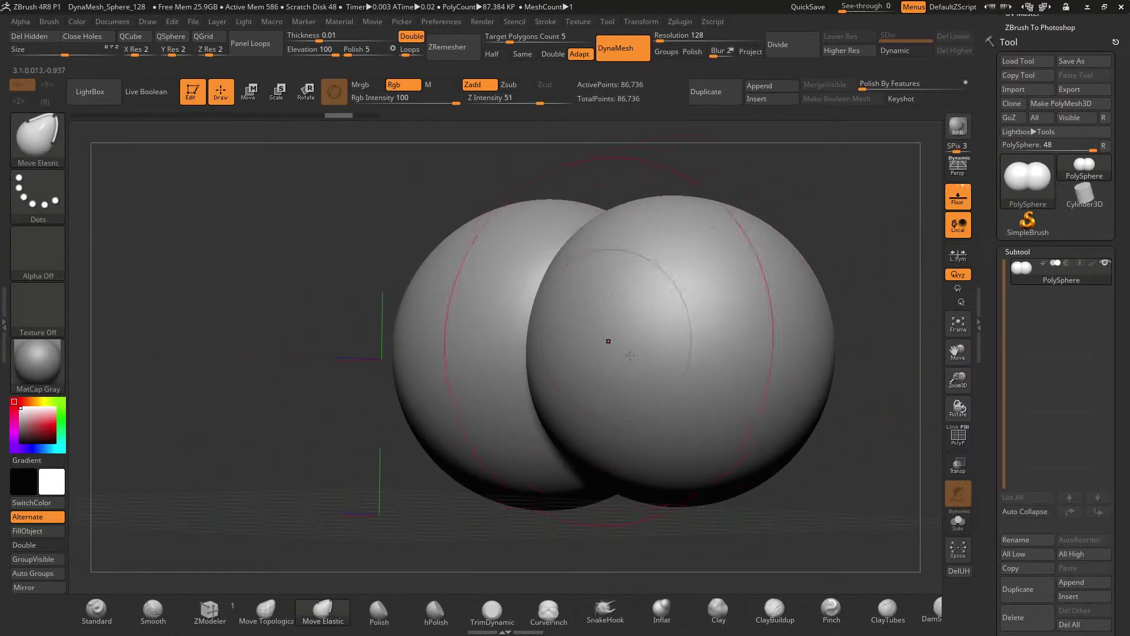
key("ctrl+z")
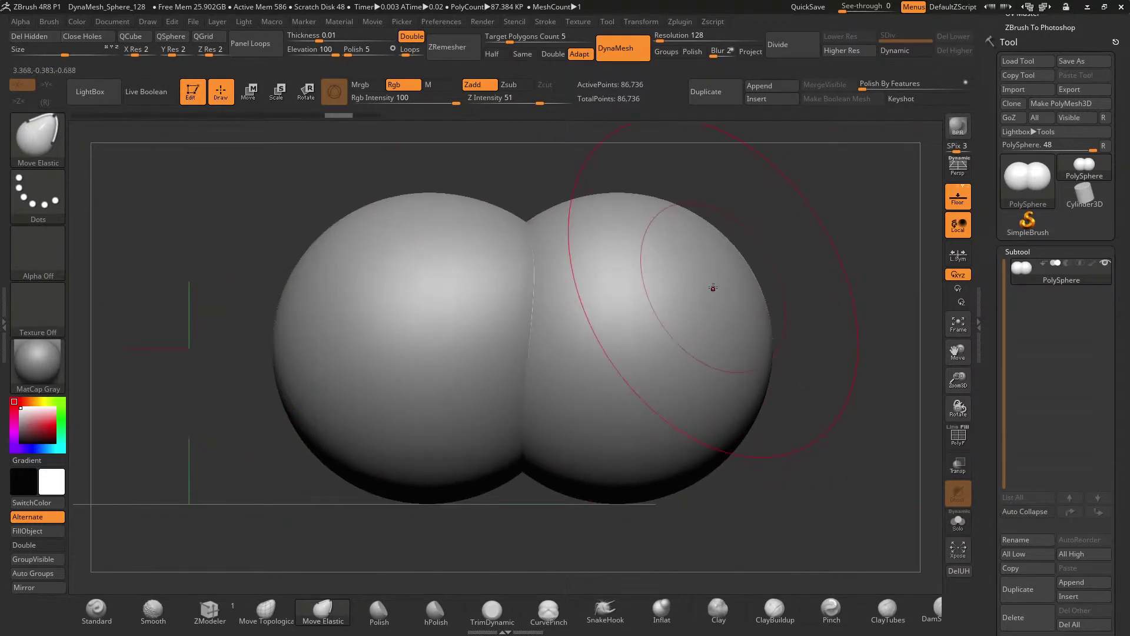
- Turn the PolyFrame display back on and isolate the left sphere's polygroup, hiding the right sphere
left_click_drag(883, 300, 934, 317, "alt")
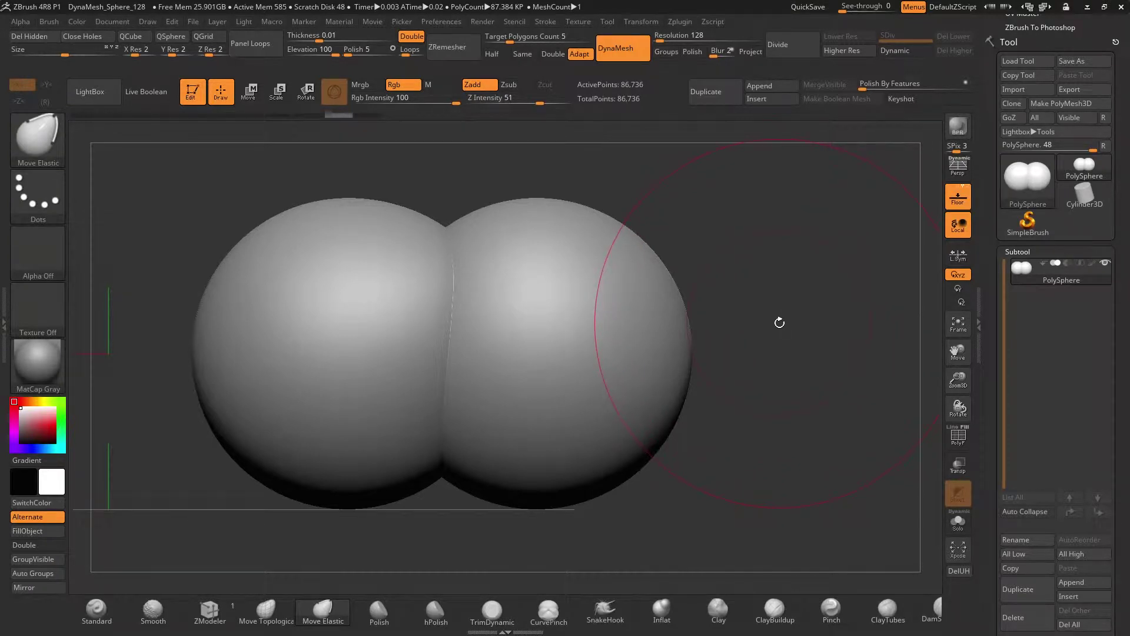
left_click(949, 445)
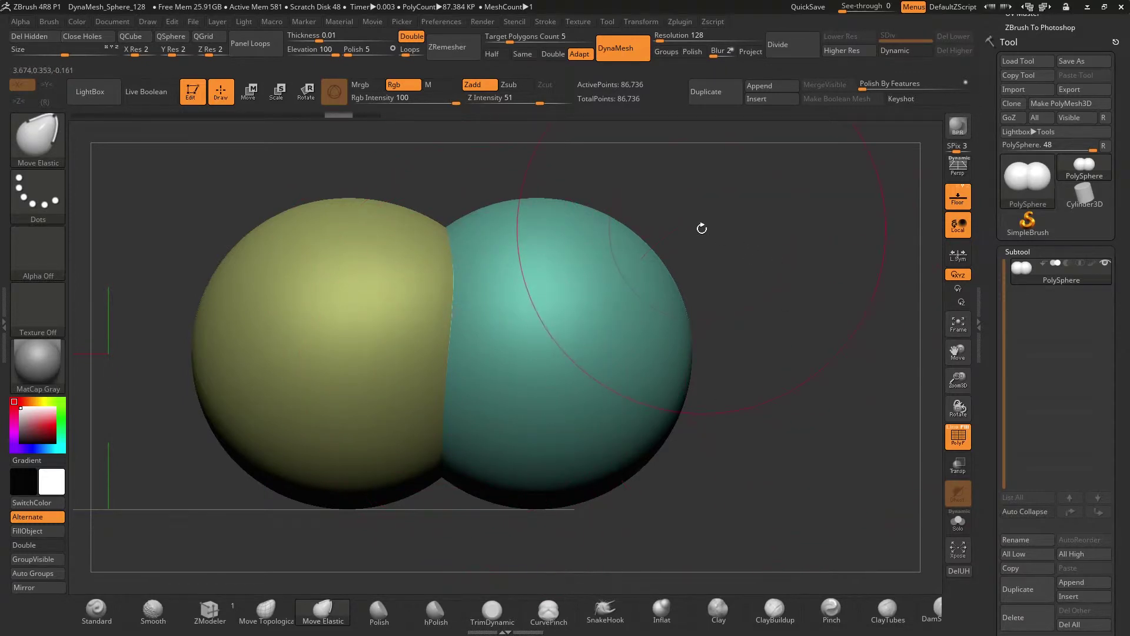
key("ctrl+shift")
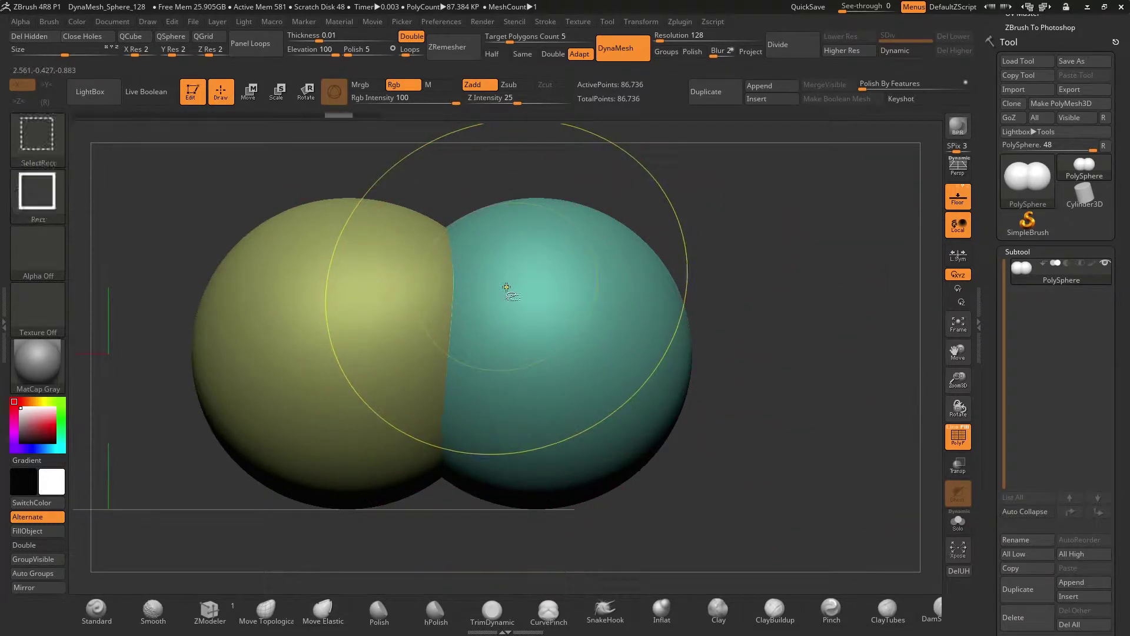
left_click(356, 295, "ctrl+shift")
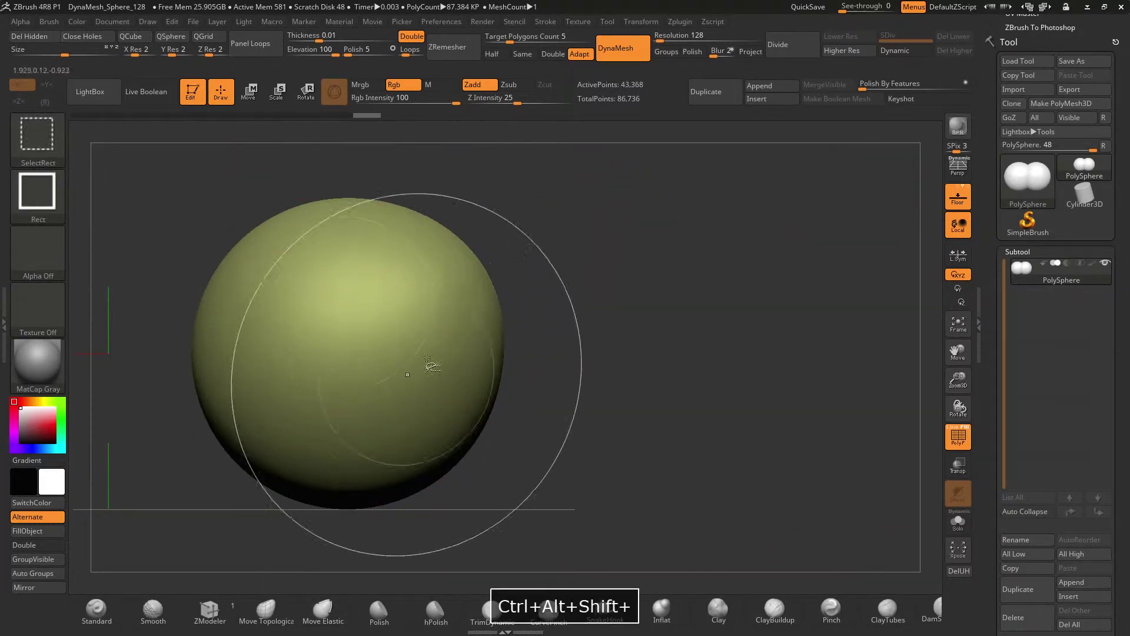
- Switch the isolation back and forth between the right and left spheres' polygroups and end with both spheres shown
left_click(789, 428, "ctrl+alt+shift")
left_click(648, 327, "ctrl+alt+shift")
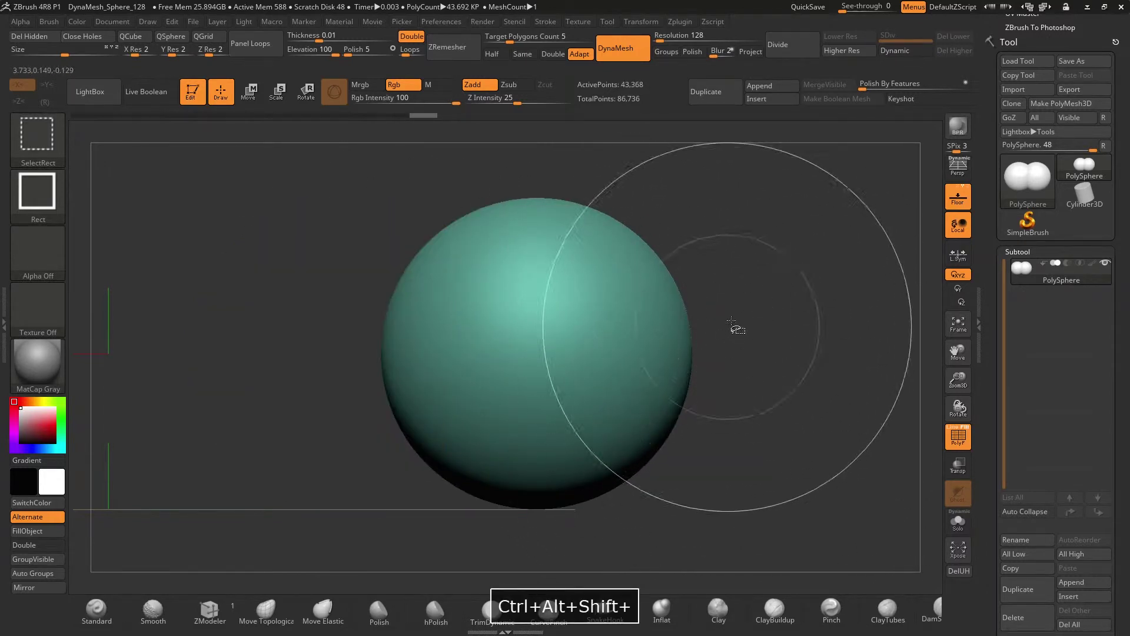
left_click(730, 327, "ctrl+shift")
left_click(383, 323, "ctrl+shift")
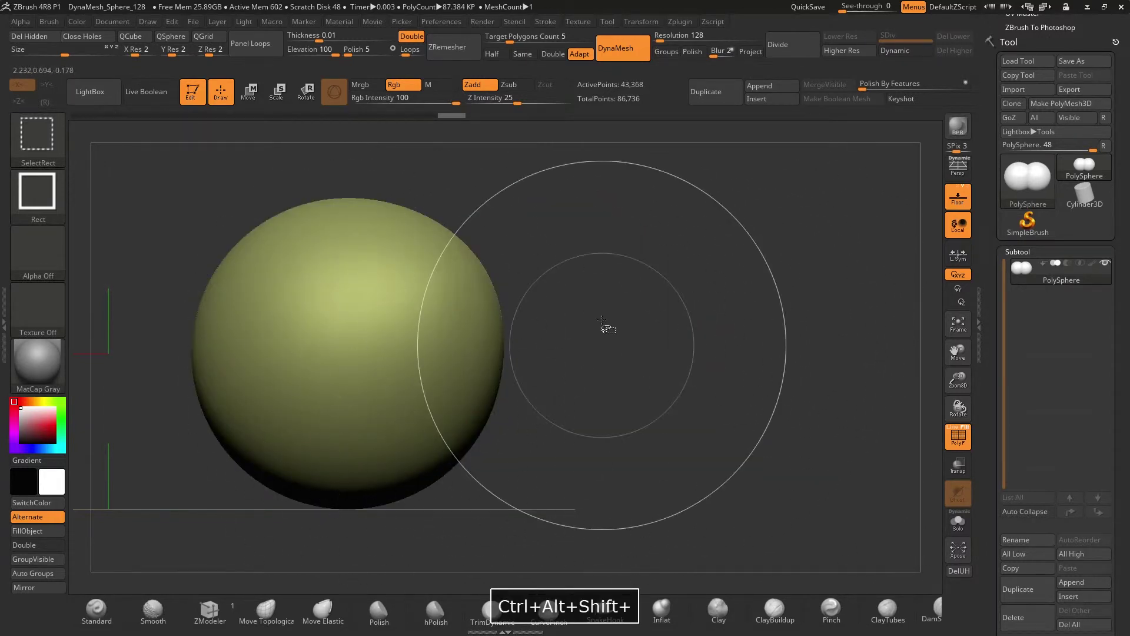
left_click(745, 265, "ctrl+shift")
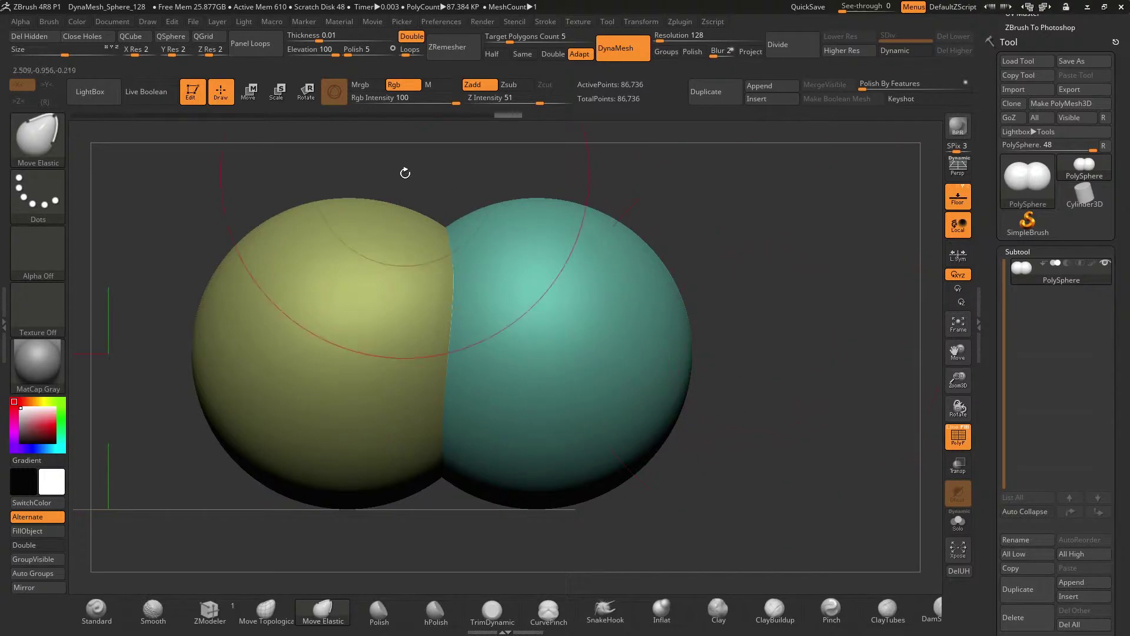
- Paint a wavy mask stroke across the outer side of the right sphere
left_click_drag(957, 380, 925, 360)
left_click_drag(793, 336, 751, 375, "alt")
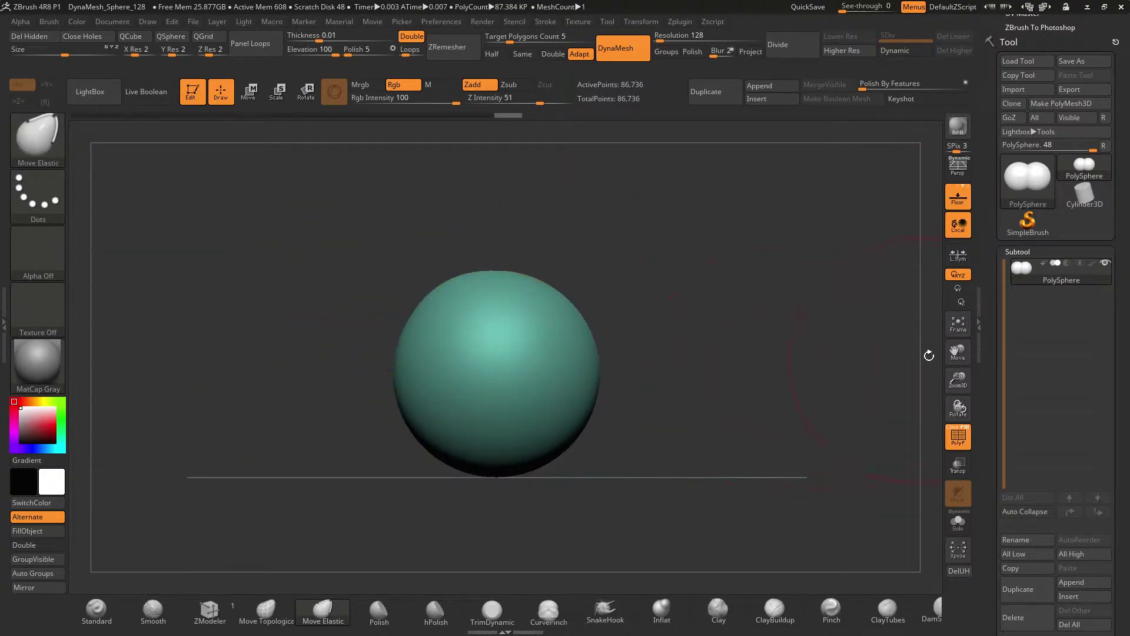
left_click_drag(784, 340, 760, 306)
key("space")
key("space")
key("space")
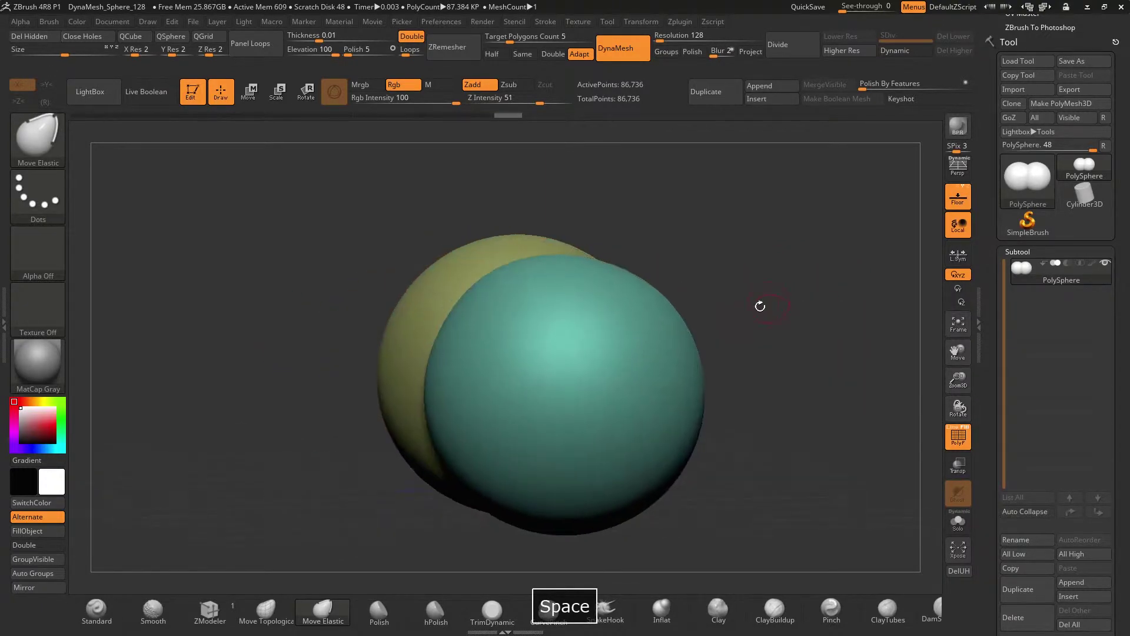
mouse_move(506, 388)
left_mouse_down("ctrl")
mouse_move(553, 334)
mouse_move(588, 377)
mouse_move(566, 418)
mouse_move(609, 452)
mouse_move(643, 405)
mouse_move(641, 348)
mouse_move(765, 353)
left_mouse_up("ctrl")
left_click_drag(824, 414, 785, 341, "alt")
- Turn the wavy masked area into its own polygroup with Group Masked and clear the mask
left_click_drag(989, 427, 981, 283)
scroll(997, 322, "down", 1)
left_click(1023, 362)
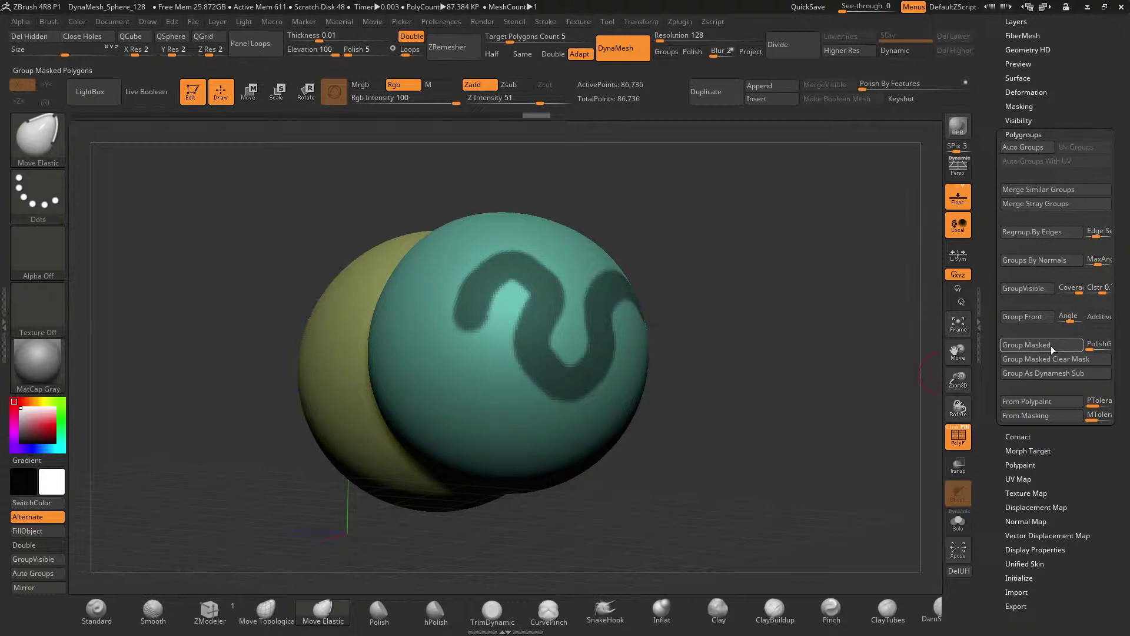
left_click(1051, 345)
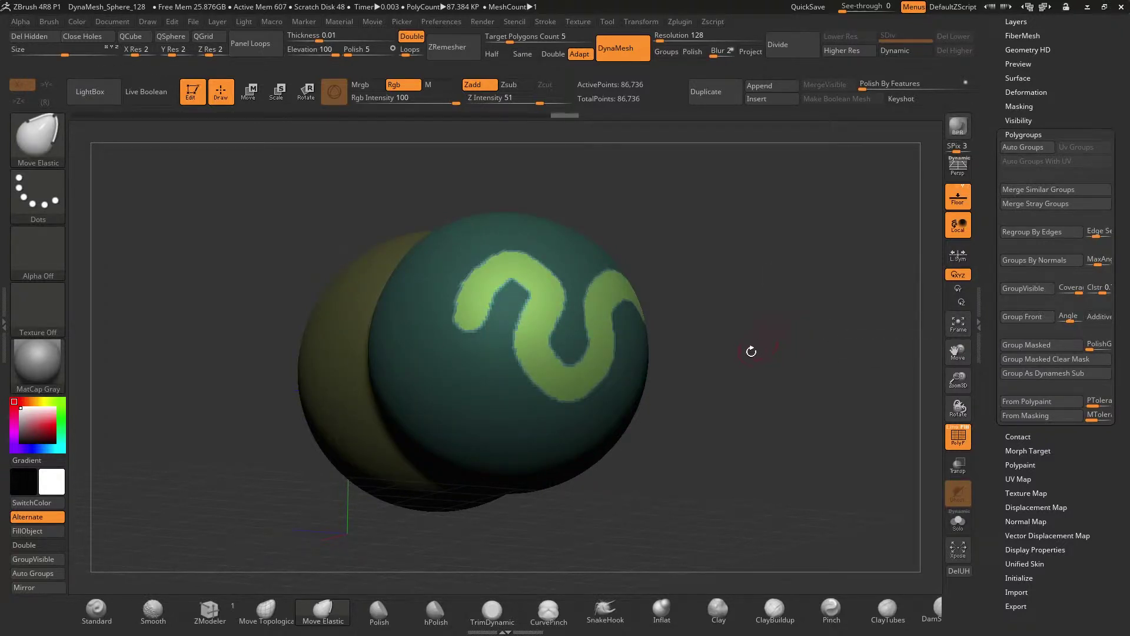
left_click_drag(777, 369, 706, 385, "ctrl")
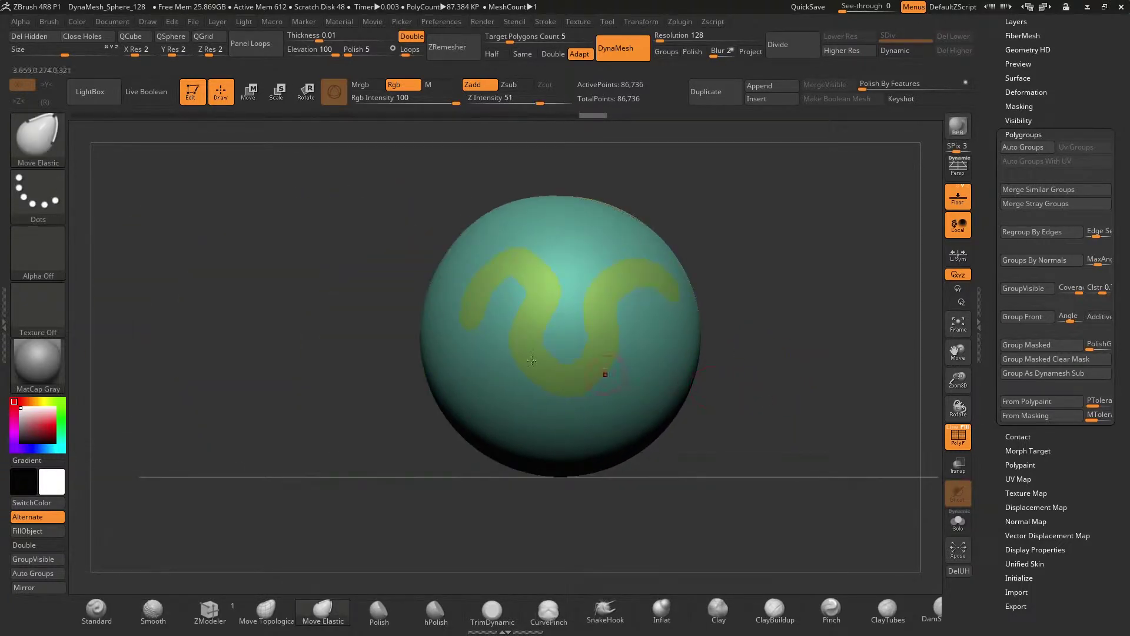
- Turn the PolyFrame display off to examine both spheres without polygroup colours, and turn it back on to compare
mouse_move(740, 305)
left_mouse_down()
mouse_move(802, 326)
mouse_move(756, 304)
left_mouse_up()
left_click_drag(756, 305, 881, 309, "alt")
left_click(957, 438)
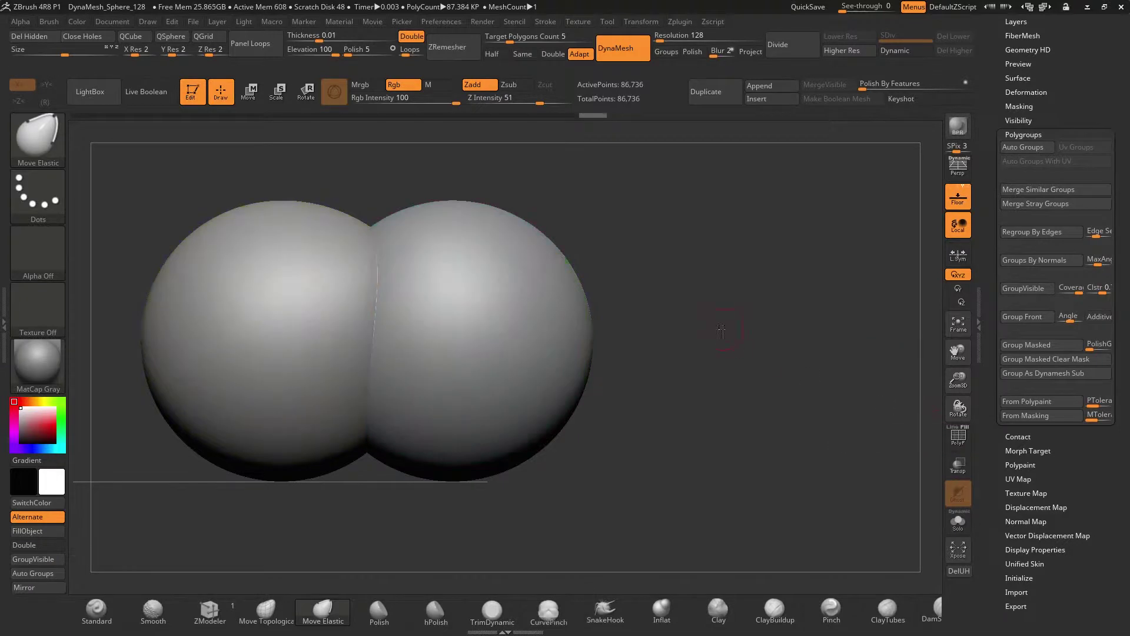
left_click_drag(736, 353, 485, 297)
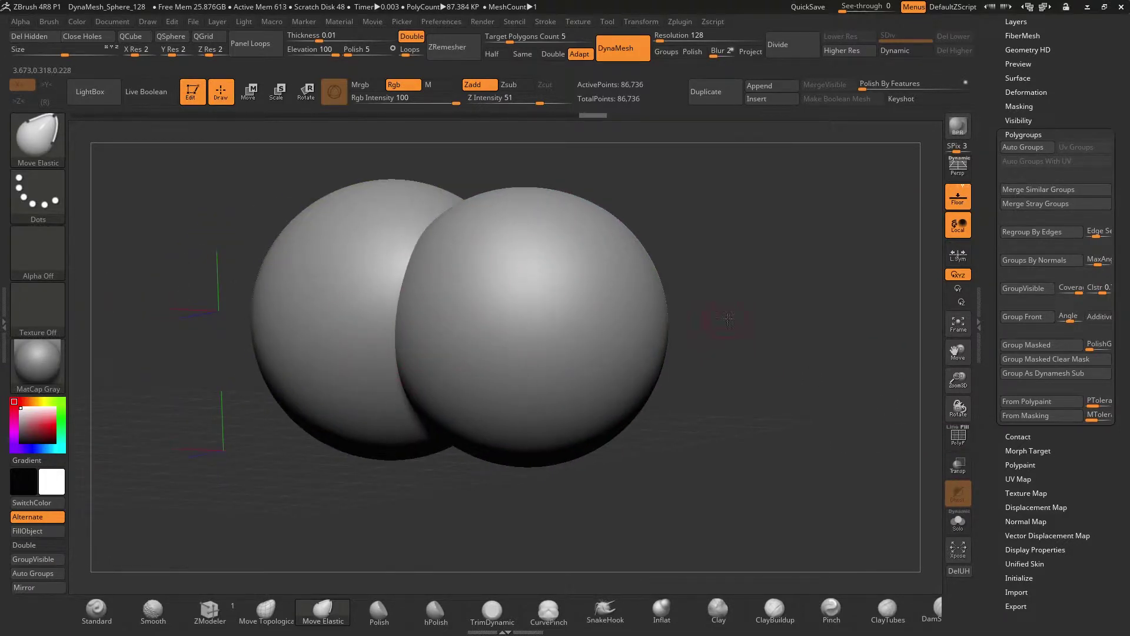
left_click_drag(728, 318, 751, 348, "shift")
left_click_drag(781, 385, 853, 423, "alt")
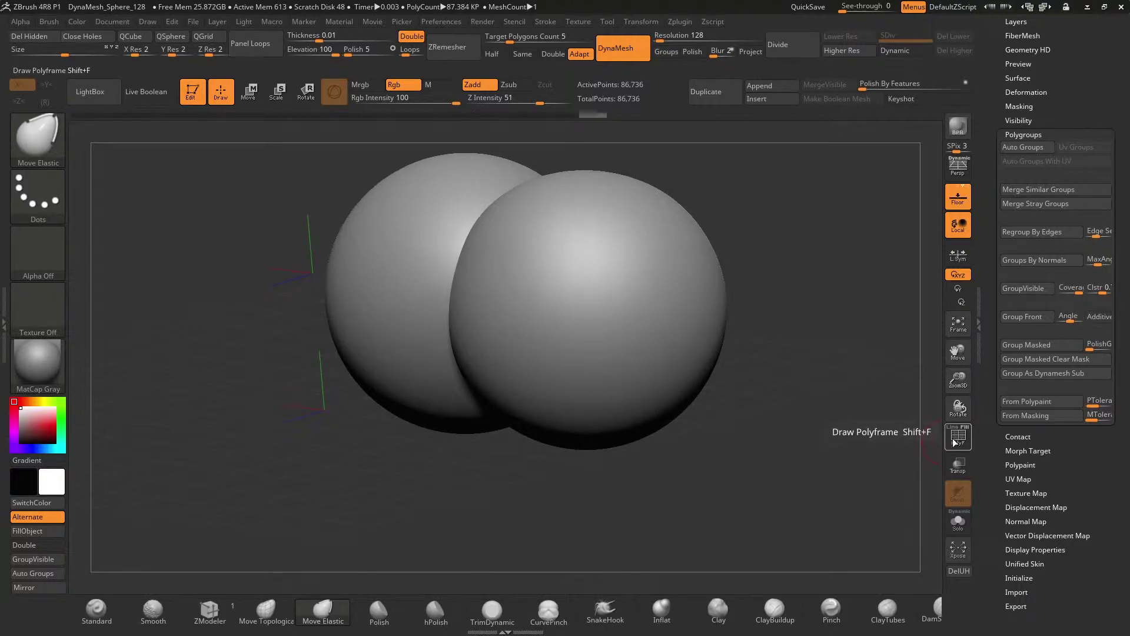
left_click(958, 439)
left_click_drag(894, 412, 495, 304)
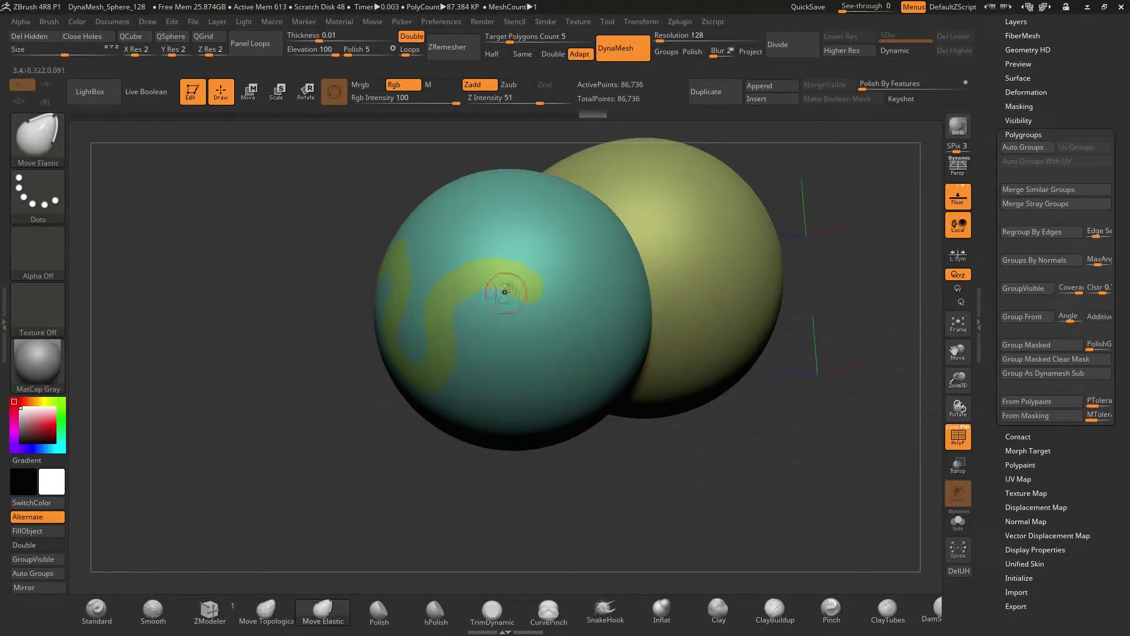
left_click_drag(271, 392, 807, 383)
left_click_drag(739, 351, 716, 341)
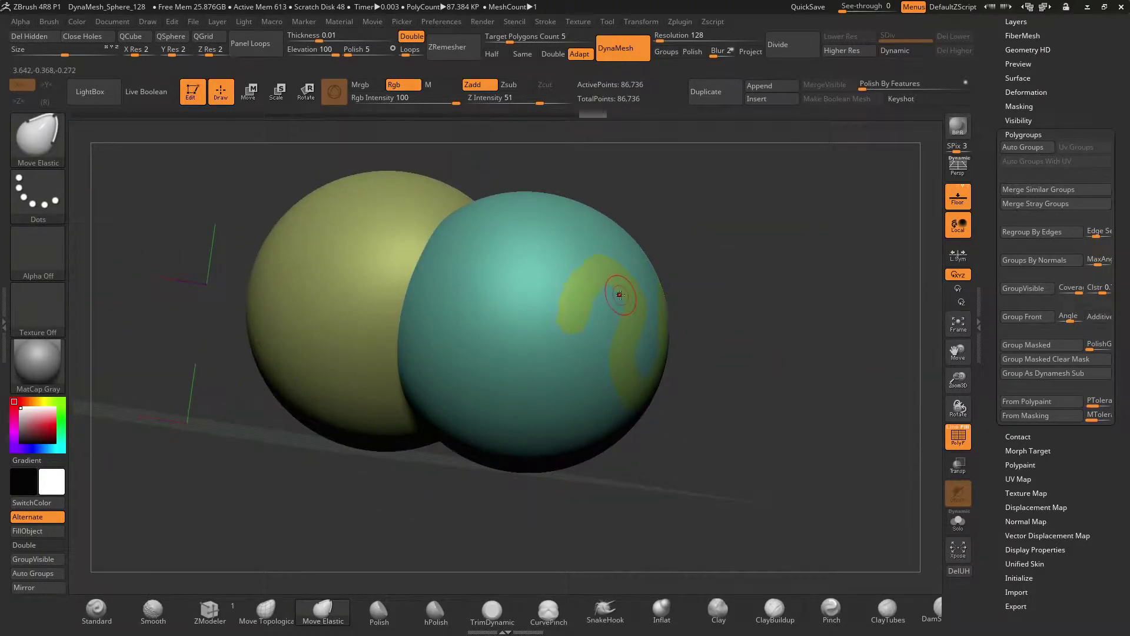
- Isolate the wavy strip's polygroup to view it alone and bring the full mesh back
key("ctrl+shift")
left_click(584, 289, "ctrl+shift")
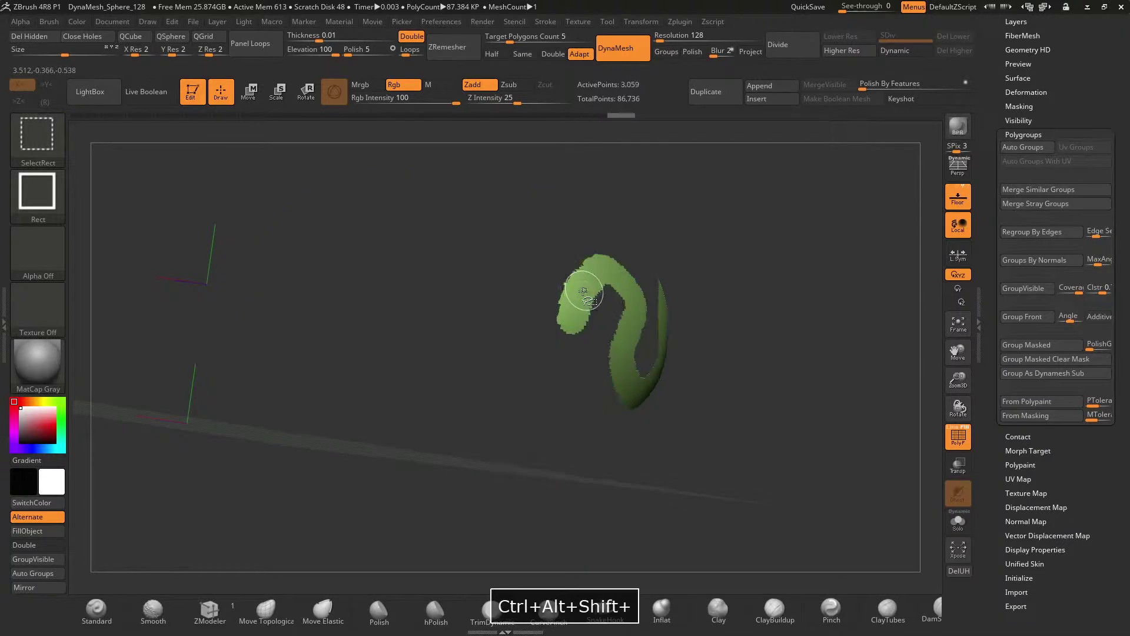
left_click_drag(764, 343, 744, 371, "ctrl")
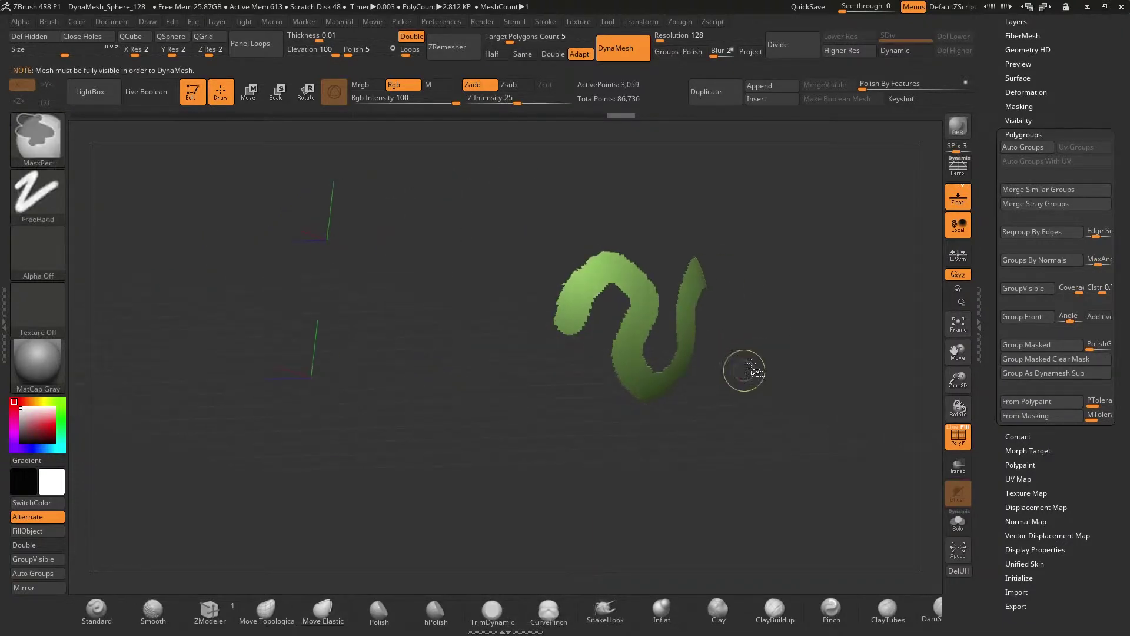
left_click(742, 447, "ctrl+alt+shift")
left_click_drag(741, 447, 802, 404)
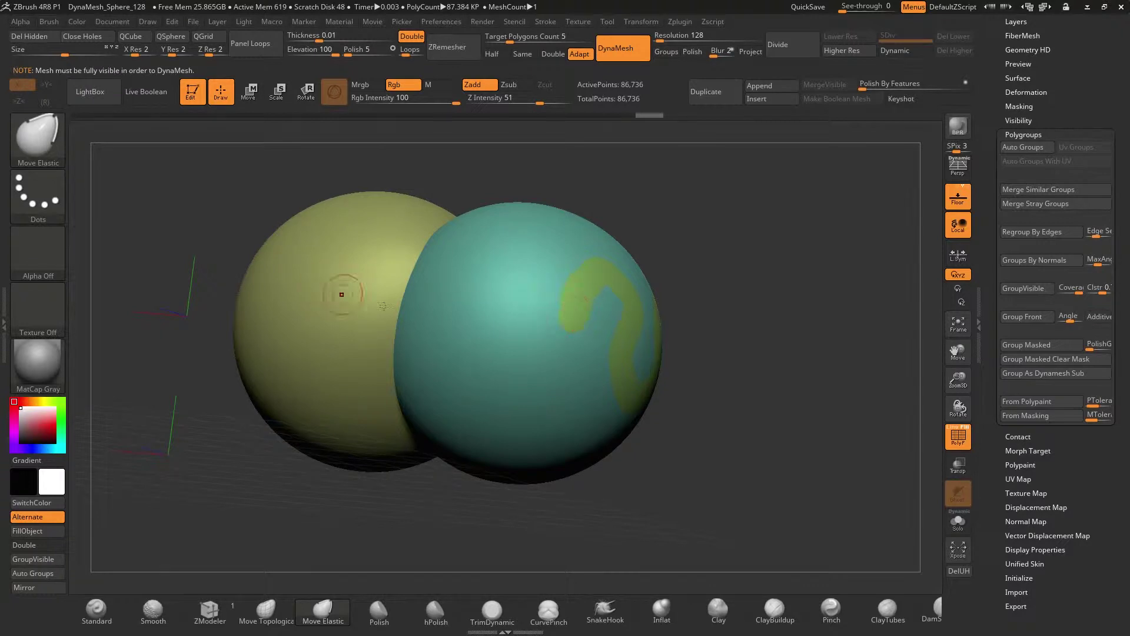
- Paint an S-shaped mask on the front of the right sphere, convert it to a polygroup with Group Masked and clear the mask
left_click_drag(645, 233, 776, 268)
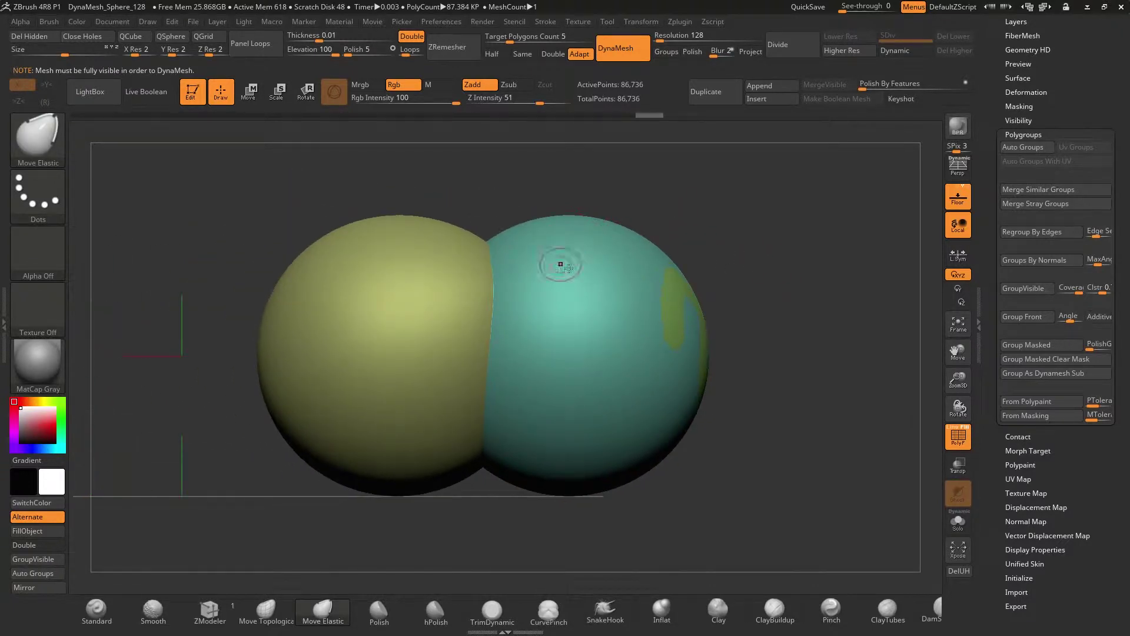
left_click_drag(724, 248, 652, 328)
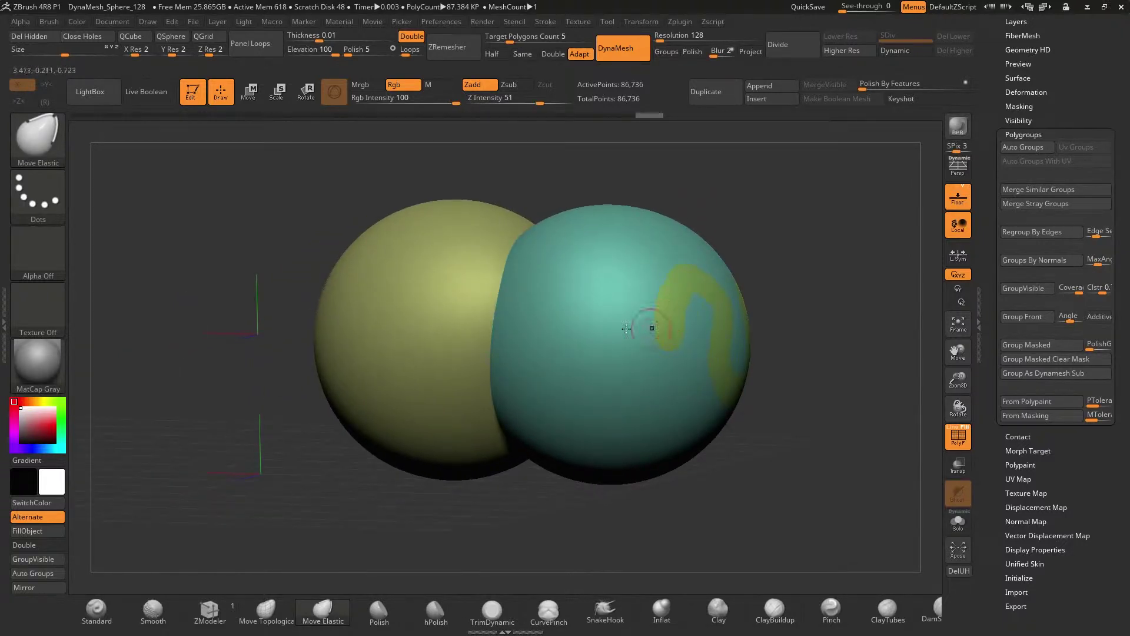
left_click_drag(729, 226, 785, 235)
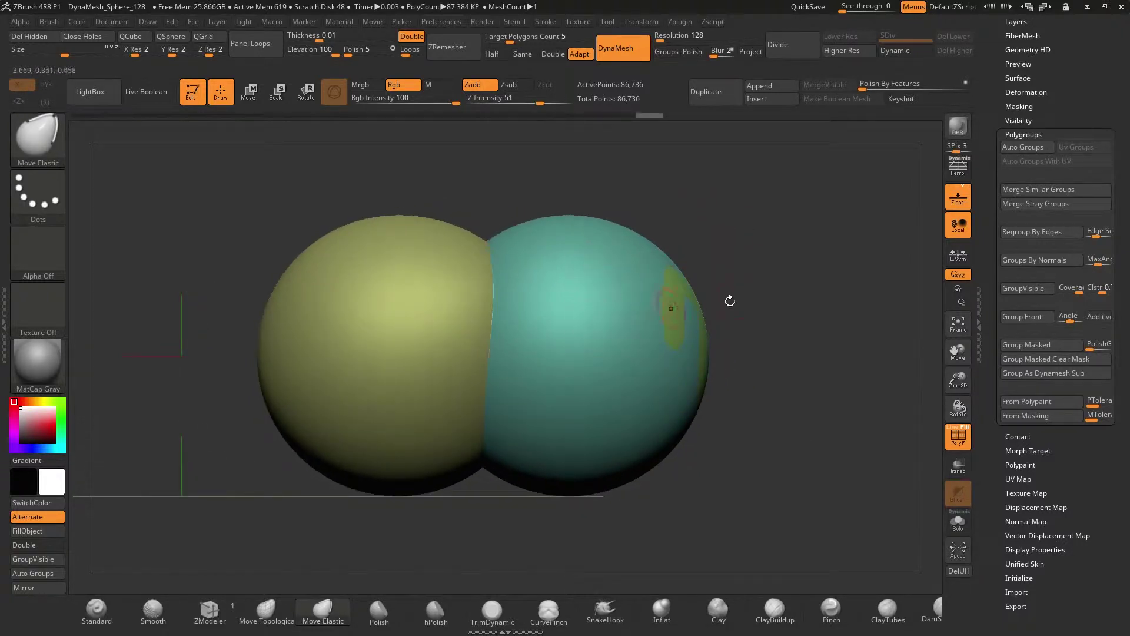
left_click_drag(744, 277, 739, 274, "alt")
right_click_drag(739, 274, 606, 303)
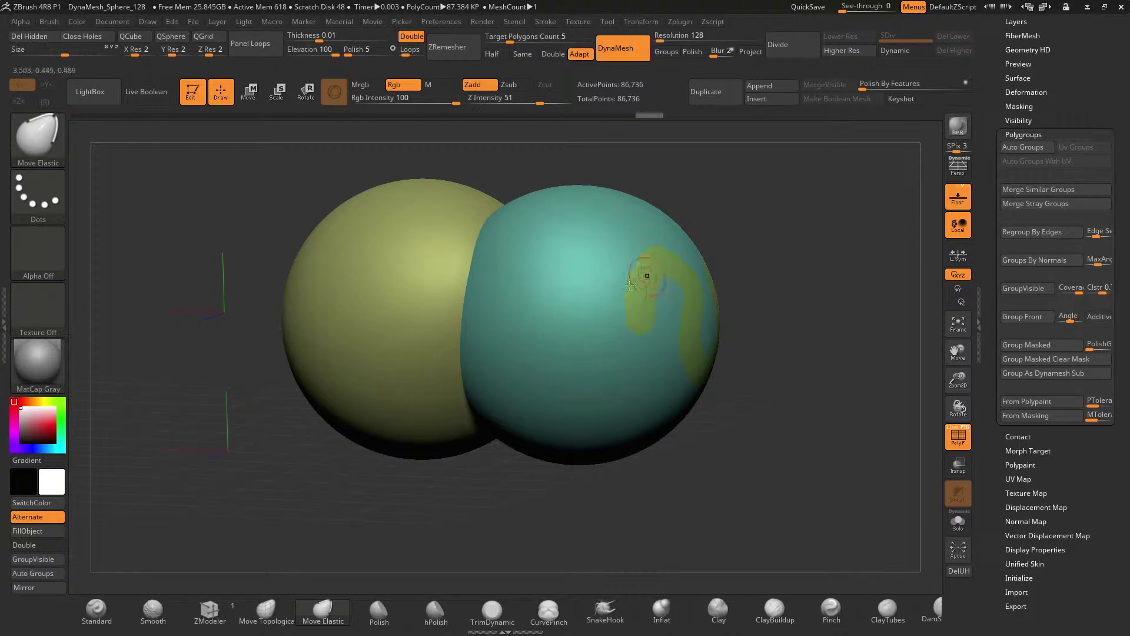
mouse_move(568, 240)
left_mouse_down("ctrl")
mouse_move(535, 268)
mouse_move(562, 333)
mouse_move(520, 361)
left_mouse_up("ctrl")
left_click(1009, 346)
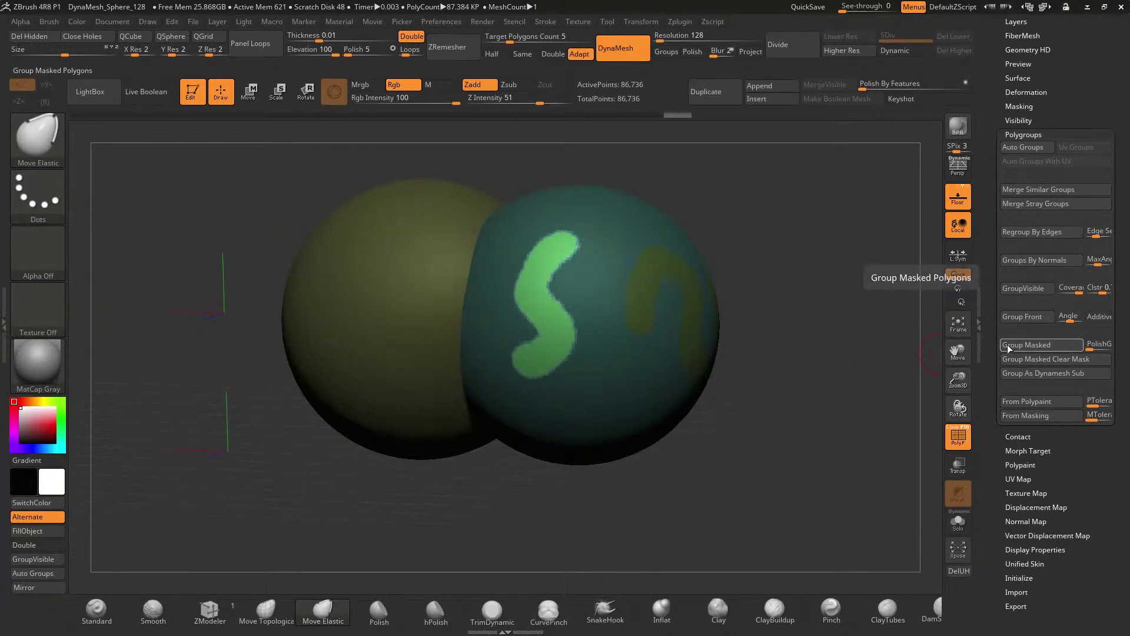
left_click_drag(865, 330, 847, 359, "ctrl")
left_click_drag(848, 359, 782, 318)
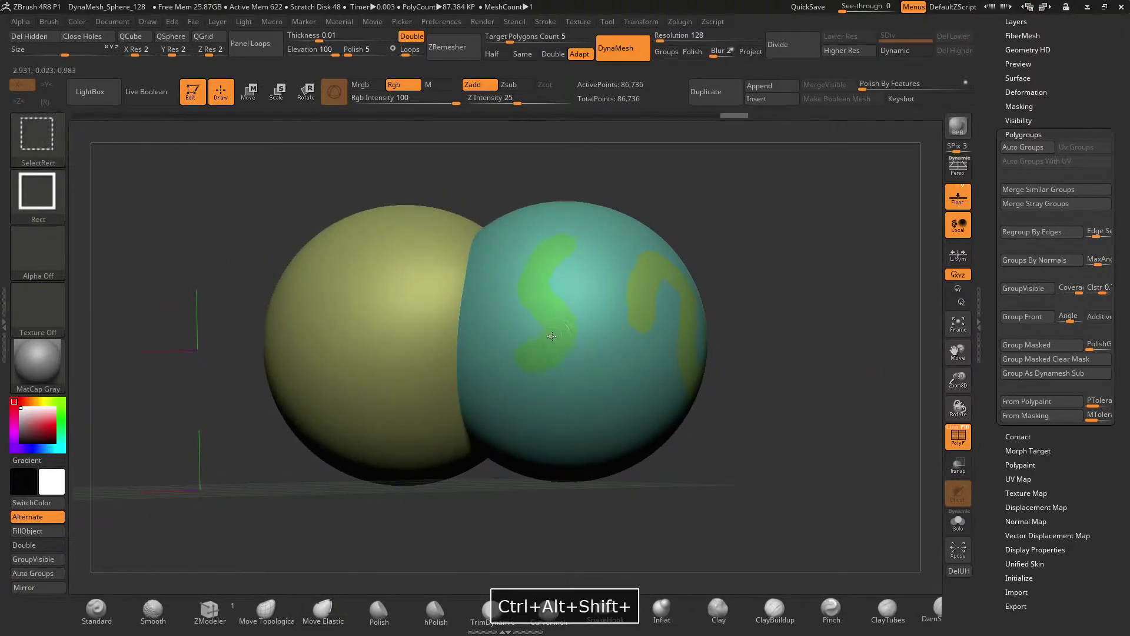
- Isolate the S-shaped polygroup to inspect it from several angles and show the whole mesh again
left_click(553, 338, "ctrl+shift")
mouse_move(693, 328)
left_mouse_down()
mouse_move(634, 351)
mouse_move(653, 352)
left_mouse_up()
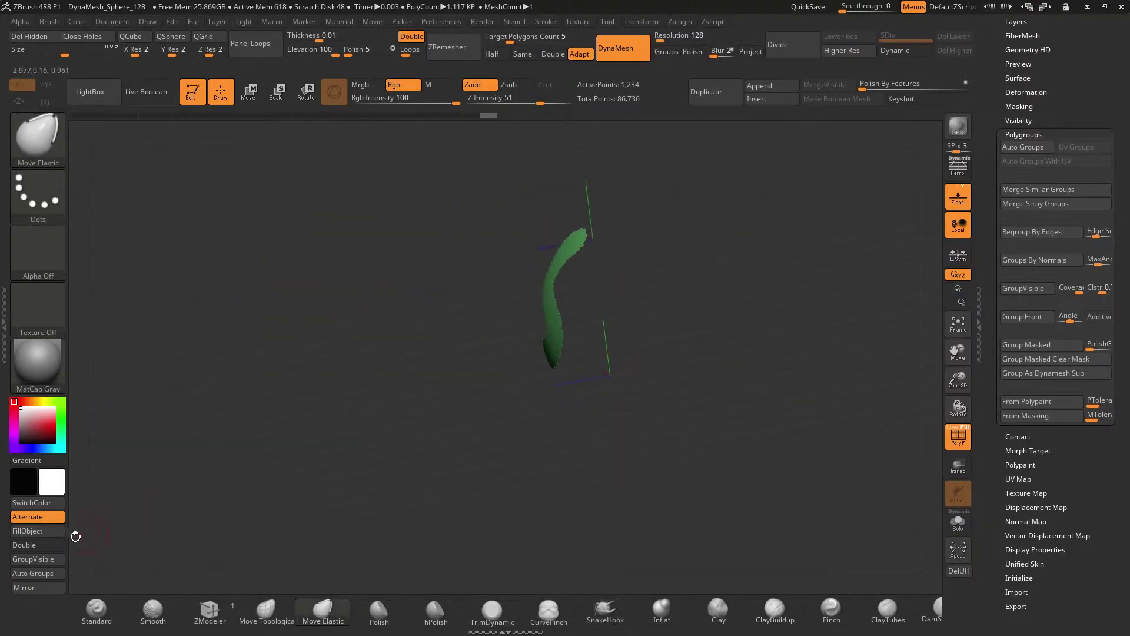
mouse_move(76, 535)
left_mouse_down()
mouse_move(396, 454)
mouse_move(567, 429)
left_mouse_up()
left_click(702, 368, "ctrl+shift")
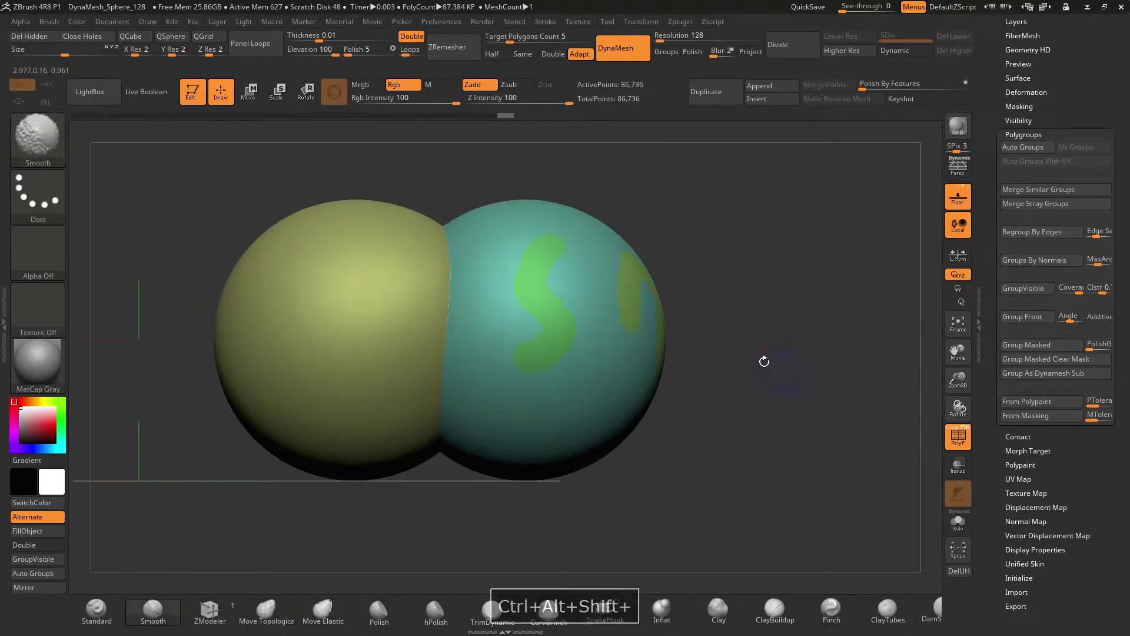
mouse_move(762, 361)
left_mouse_down("alt")
mouse_move(938, 395)
mouse_move(728, 323)
mouse_move(658, 338)
mouse_move(615, 328)
left_mouse_up("alt")
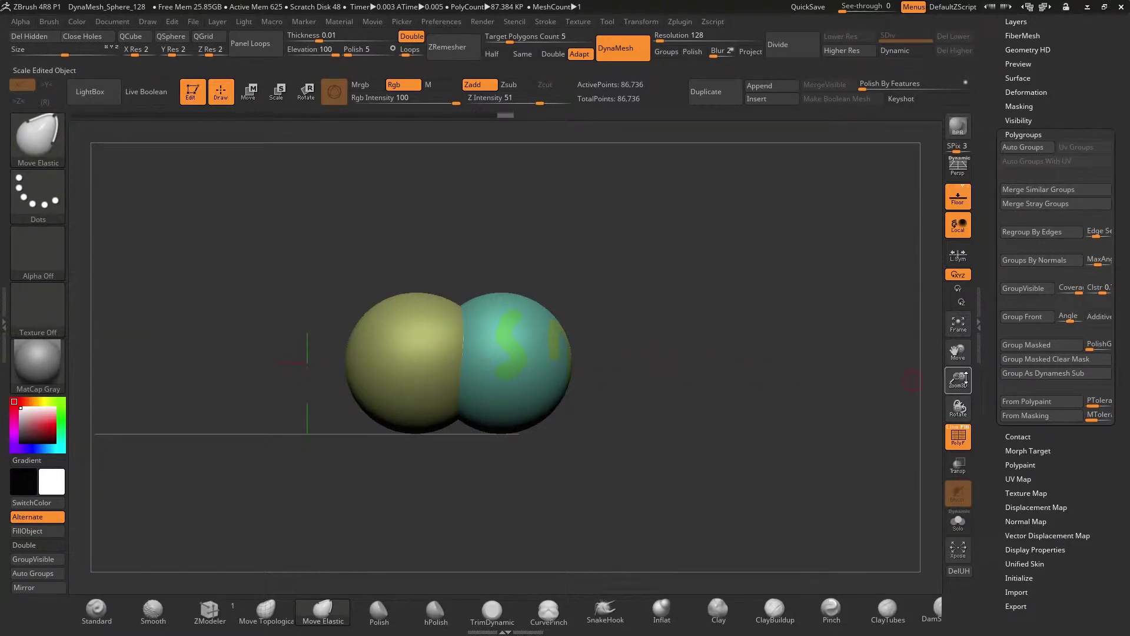
left_click_drag(961, 379, 954, 372)
left_click_drag(800, 340, 799, 358, "alt")
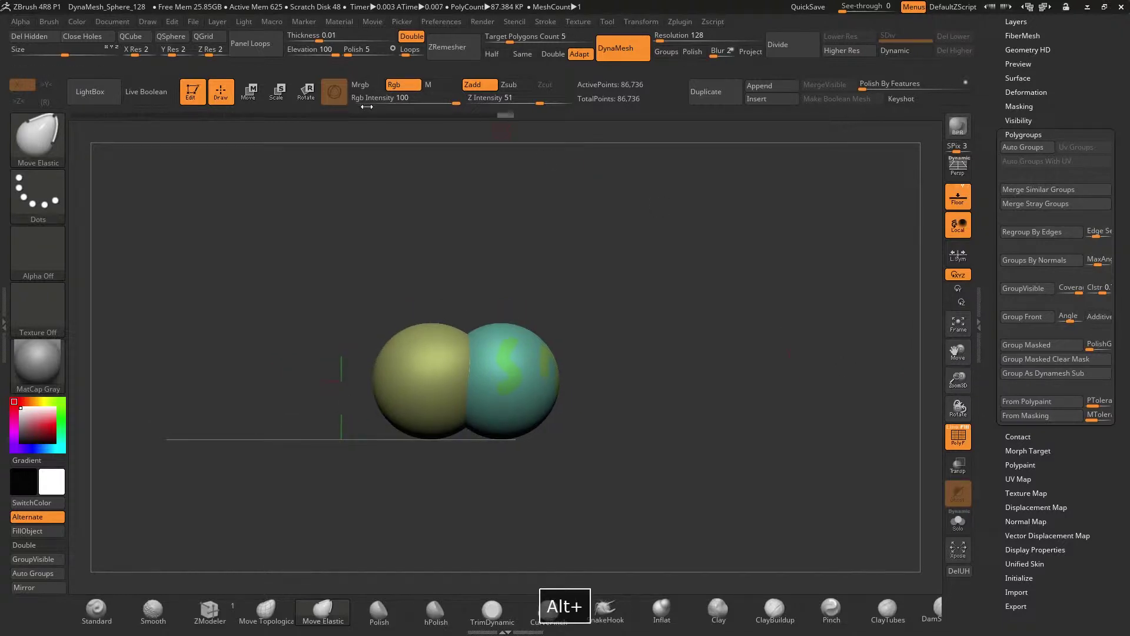
- Open the CURSO LUZ Y COLOR project from the BOTE CURSO folder without saving the current project
left_click(194, 21)
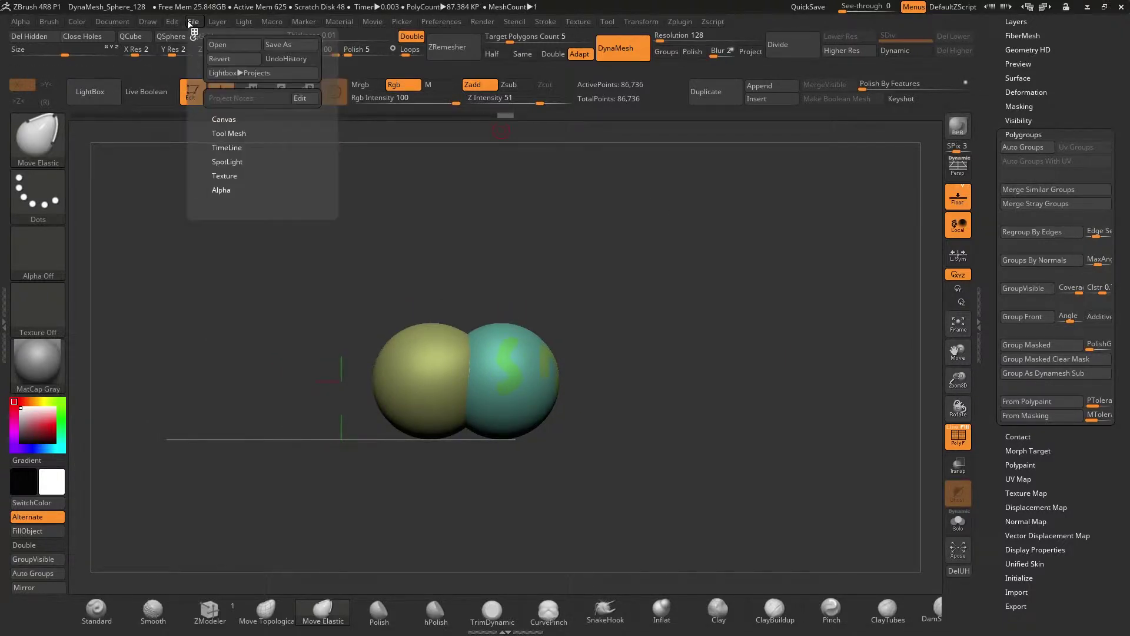
left_click(250, 46)
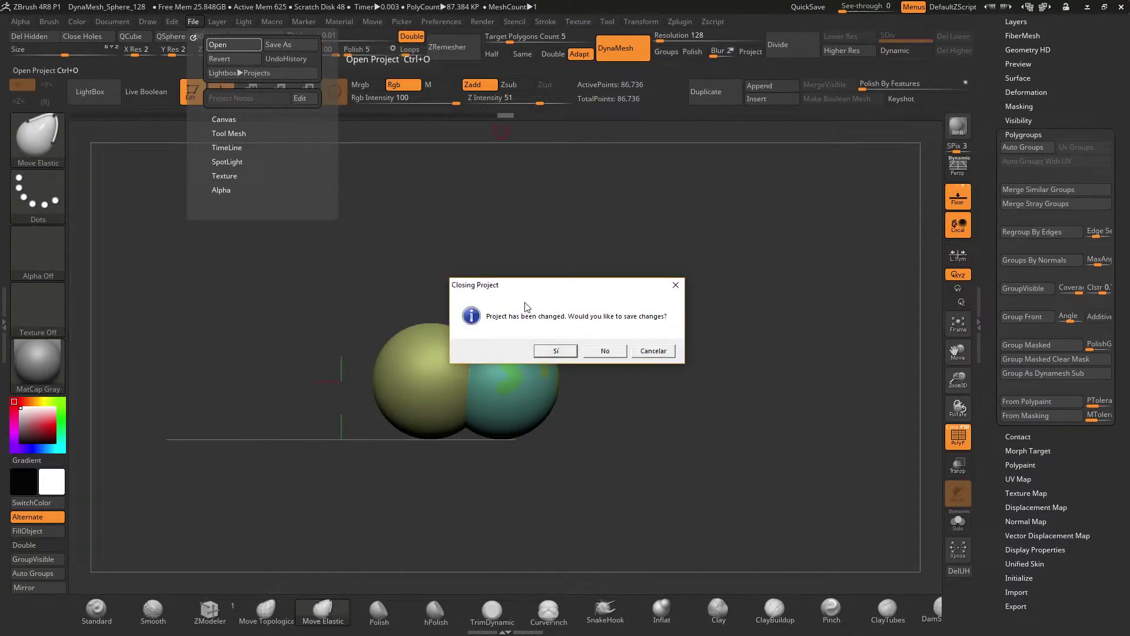
left_click(606, 352)
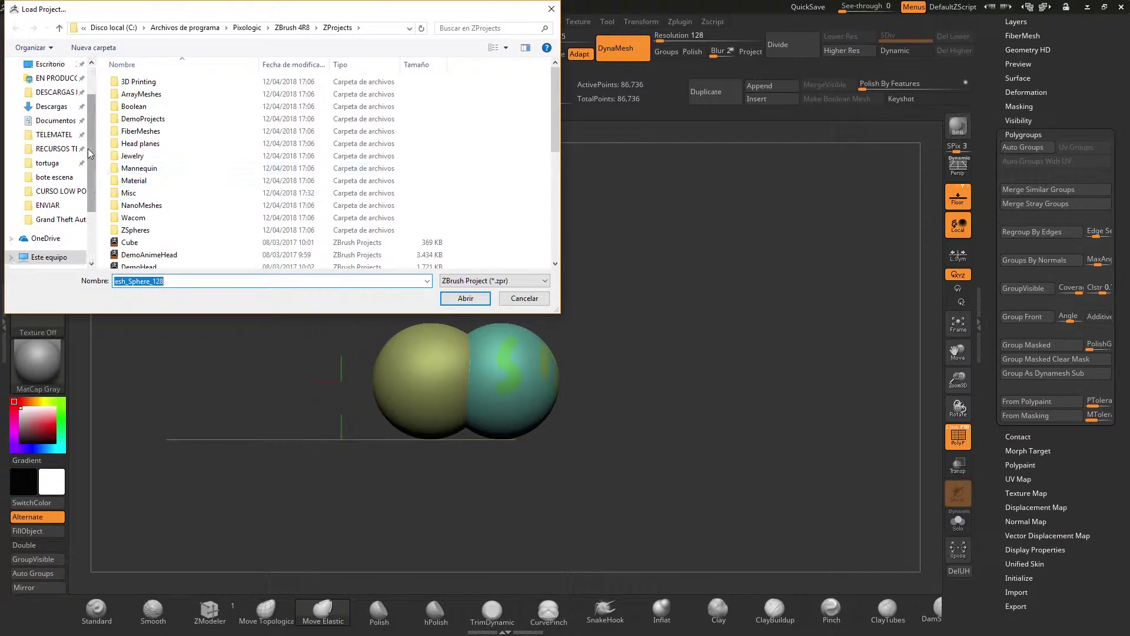
left_click(53, 101)
double_click(135, 82)
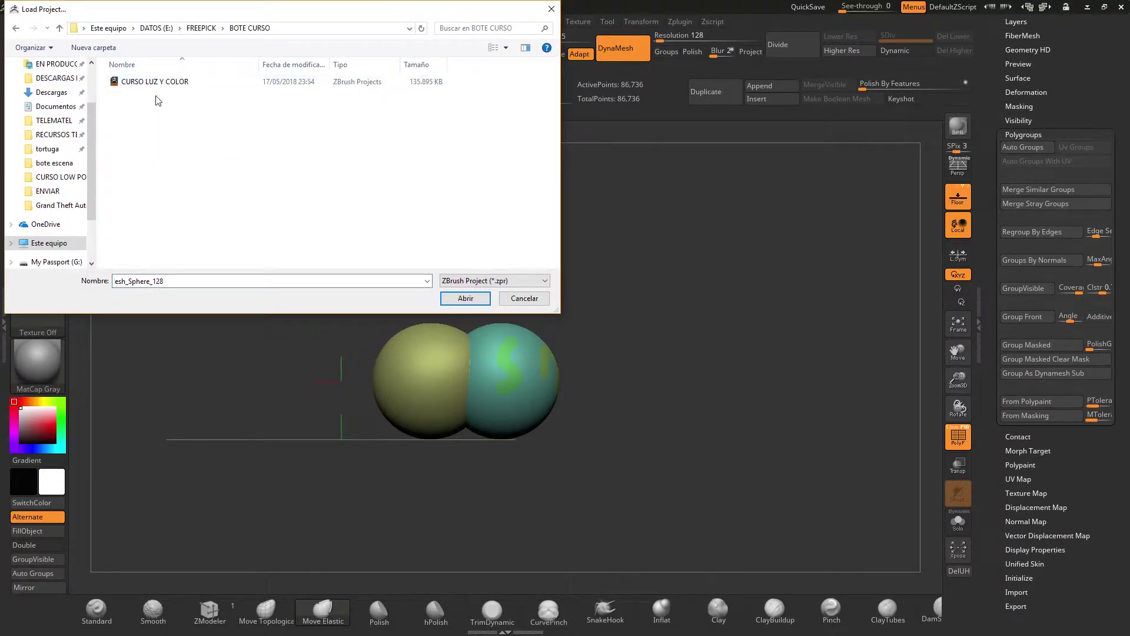
left_click(135, 82)
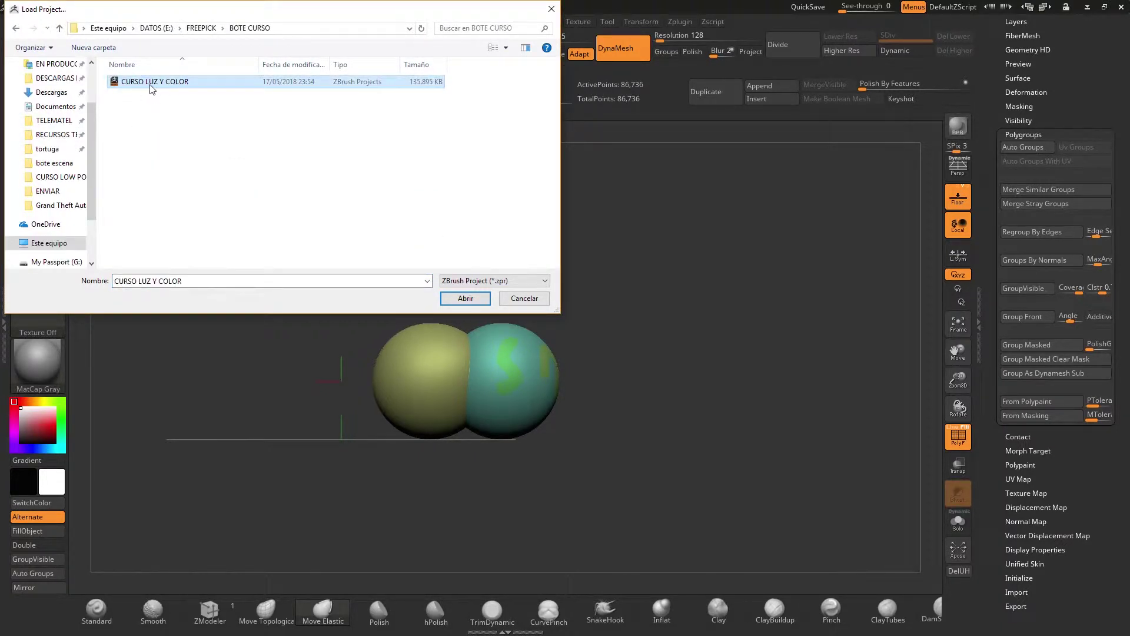
left_click(465, 299)
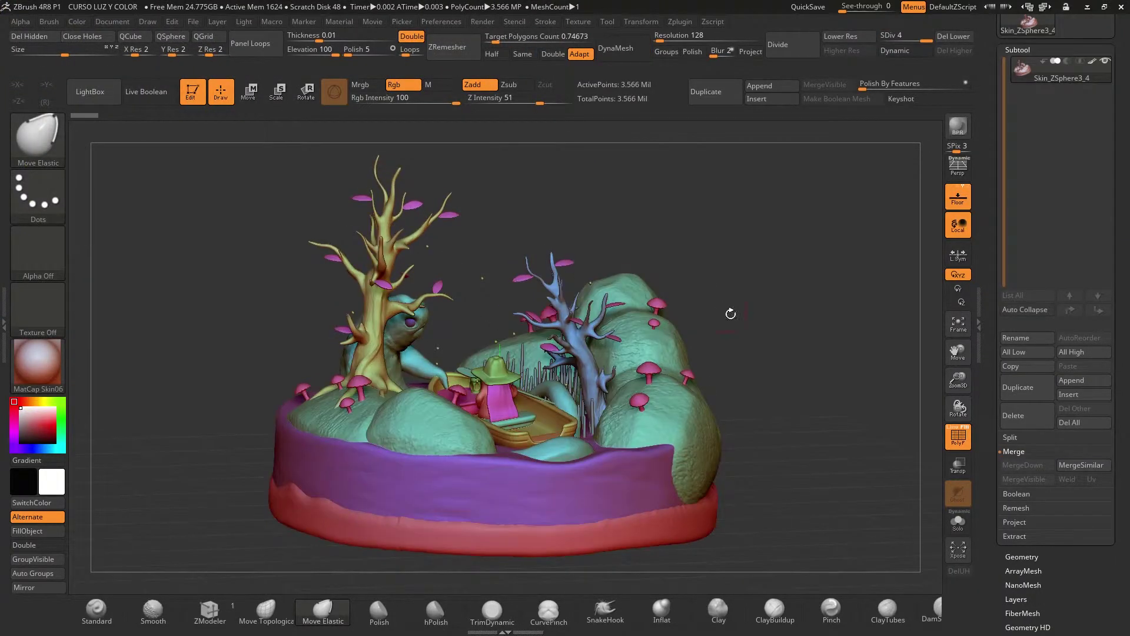
- Examine the polygroup colours of the sculpted scene, closing in on the boat and its surroundings
left_click_drag(765, 349, 774, 389, "alt")
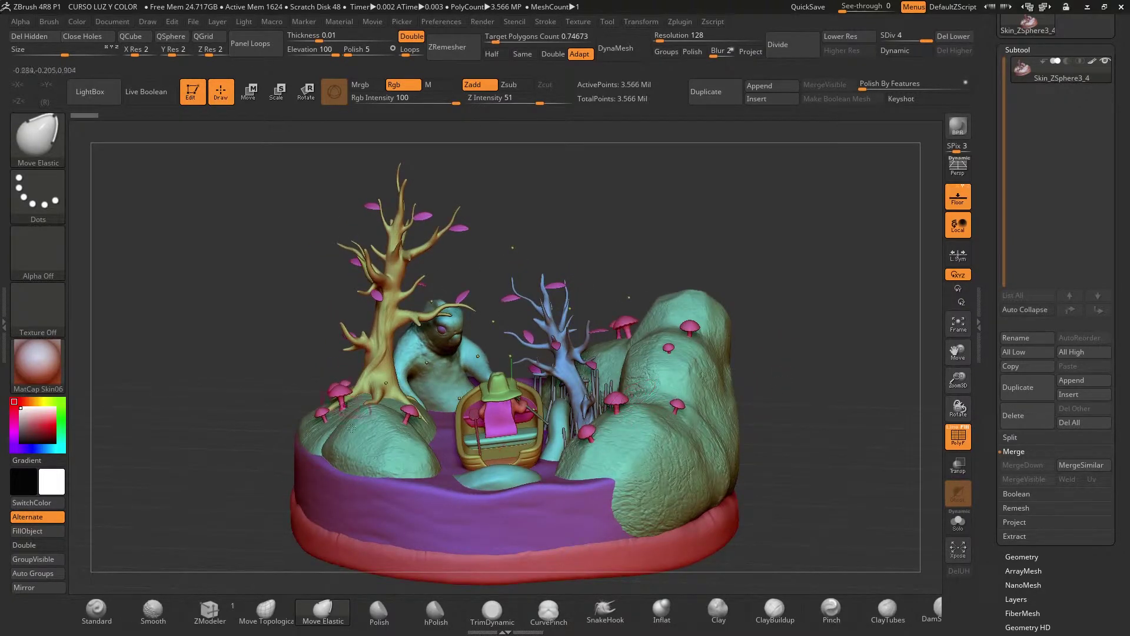
left_click_drag(798, 419, 784, 373, "alt")
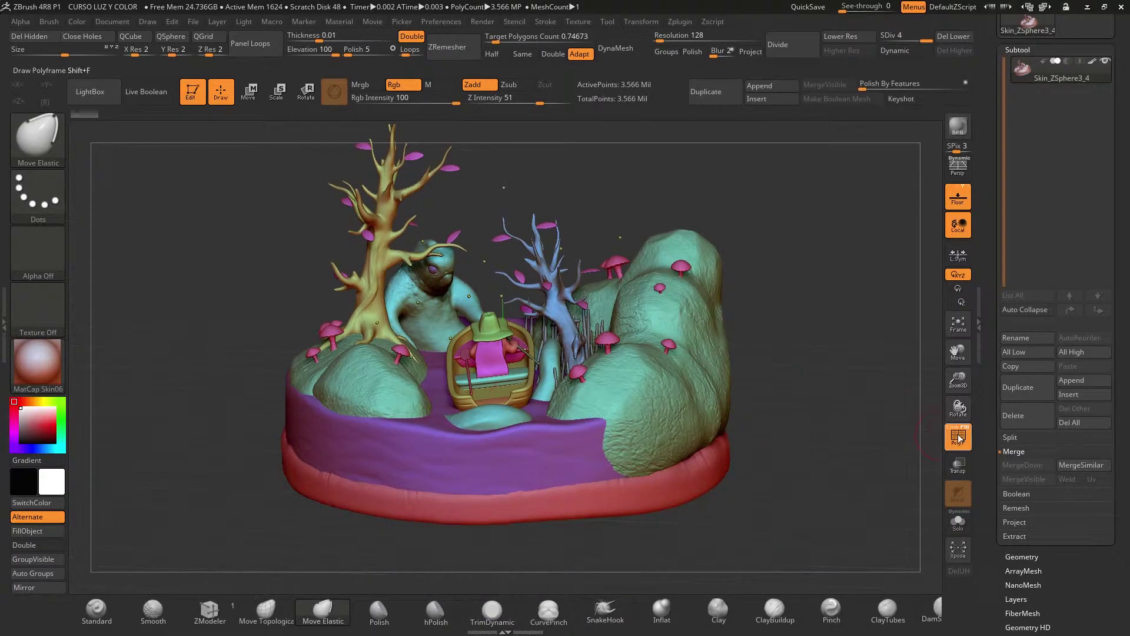
left_click_drag(958, 380, 950, 410)
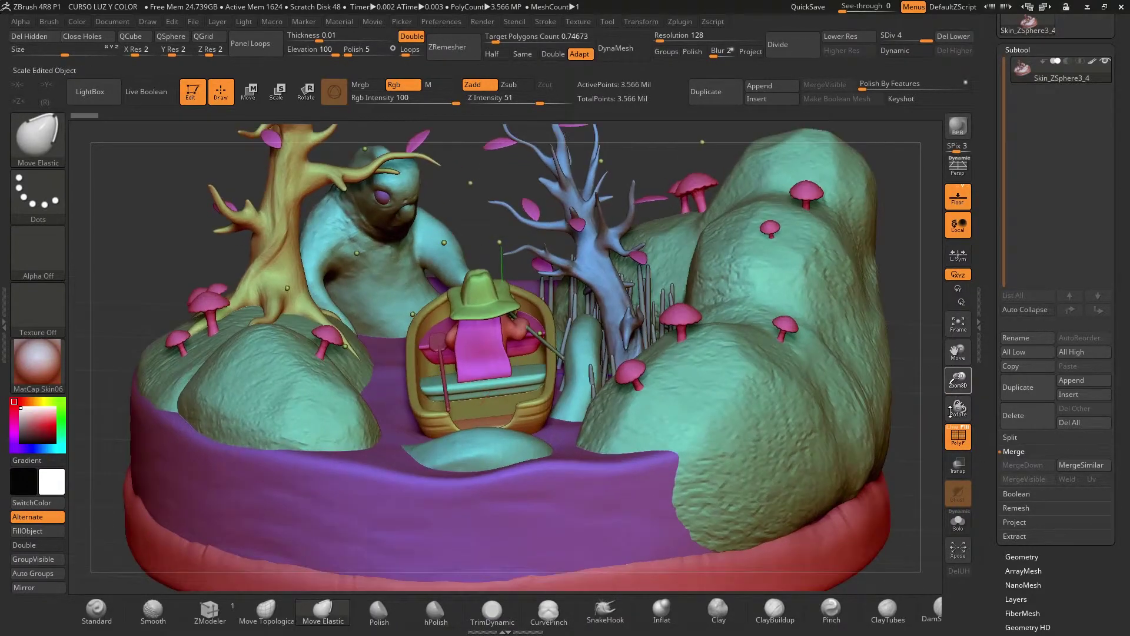
- Isolate the mushrooms' polygroup, inspect it from another angle and show the whole scene again
left_click_drag(909, 373, 777, 357)
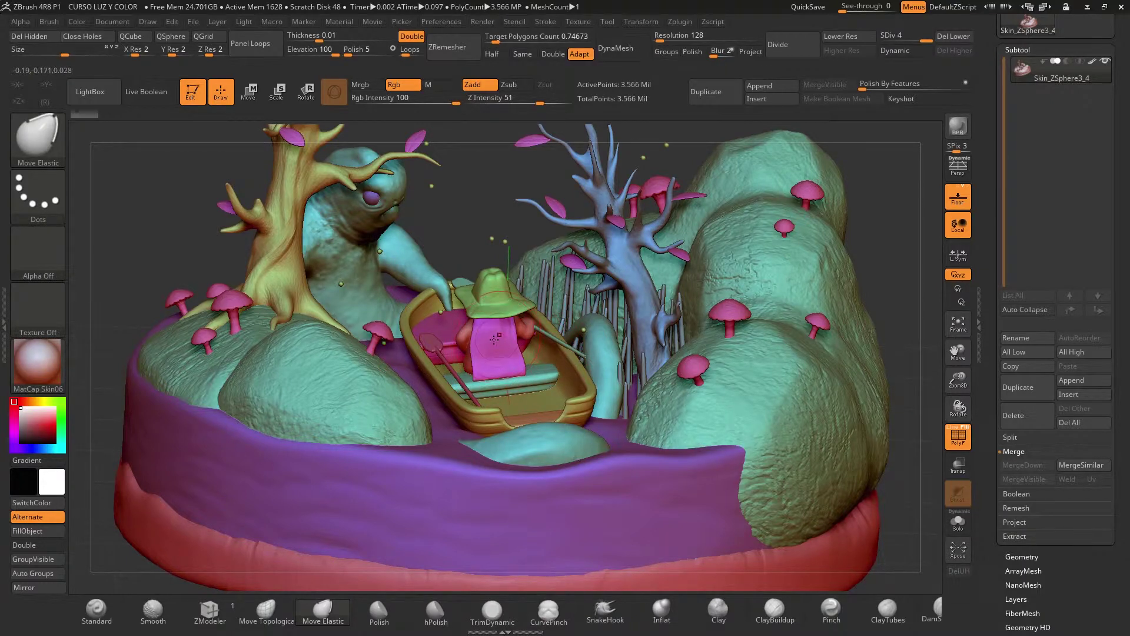
right_click_drag(185, 351, 305, 248)
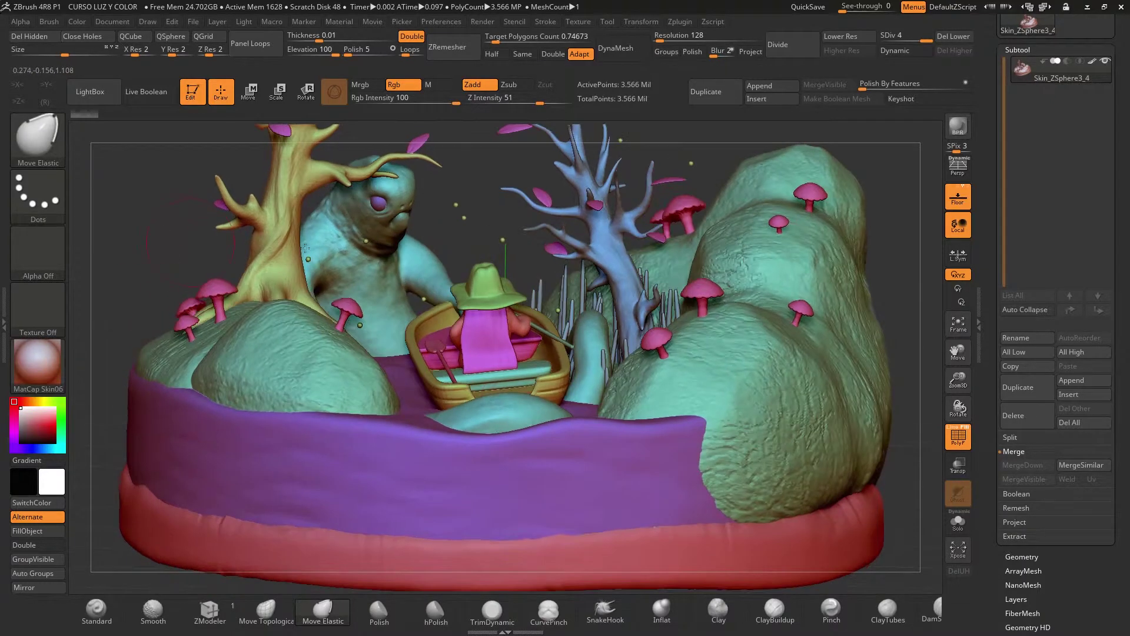
right_click_drag(478, 172, 618, 286)
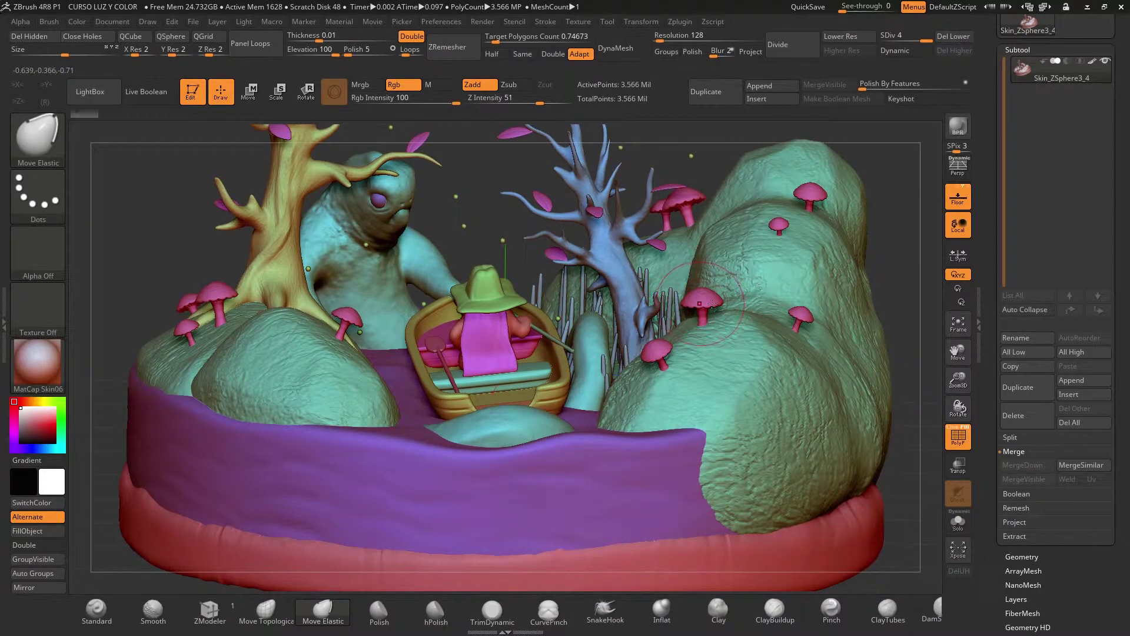
key("ctrl")
key("ctrl+shift")
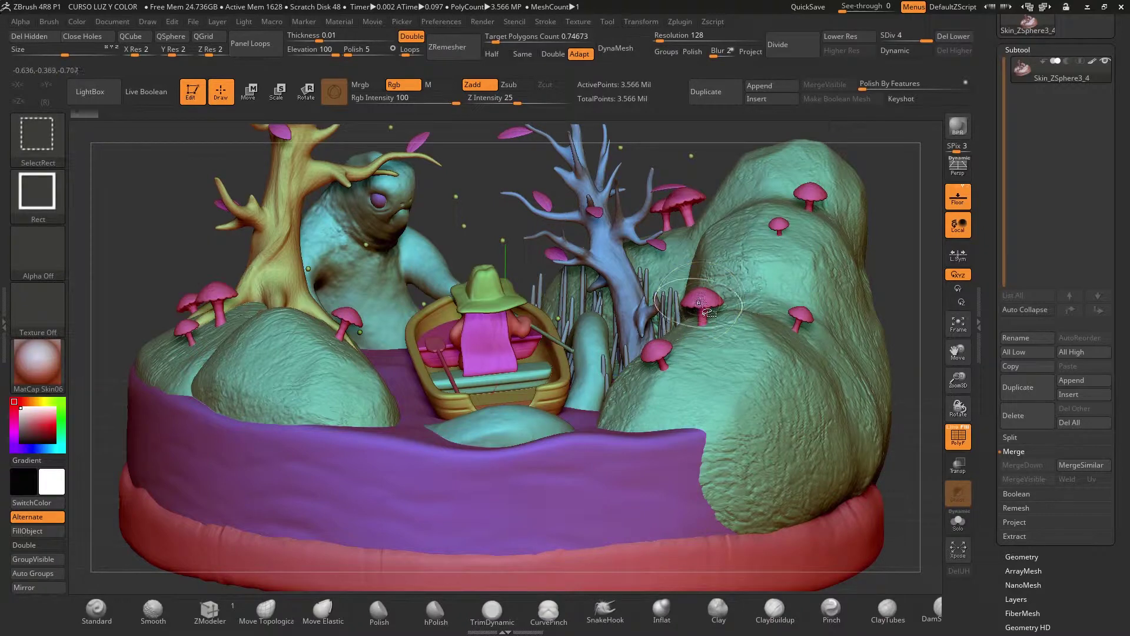
left_click(702, 303, "ctrl+shift")
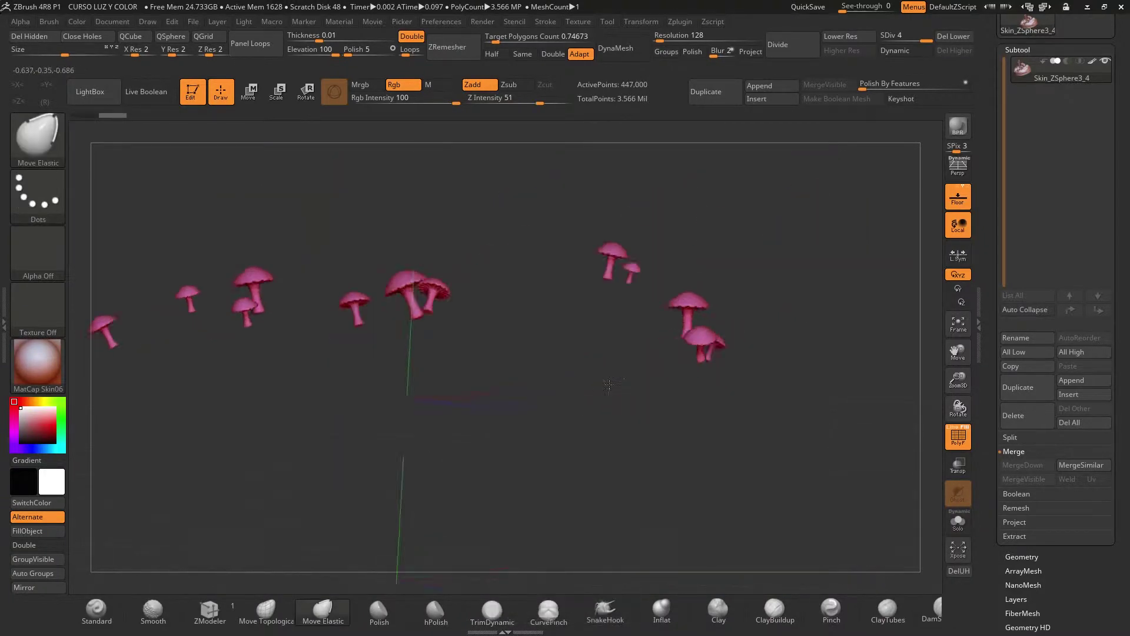
mouse_move(608, 384)
left_mouse_down("shift")
mouse_move(570, 389)
mouse_move(538, 414)
mouse_move(532, 402)
left_mouse_up("shift")
key("ctrl+shift")
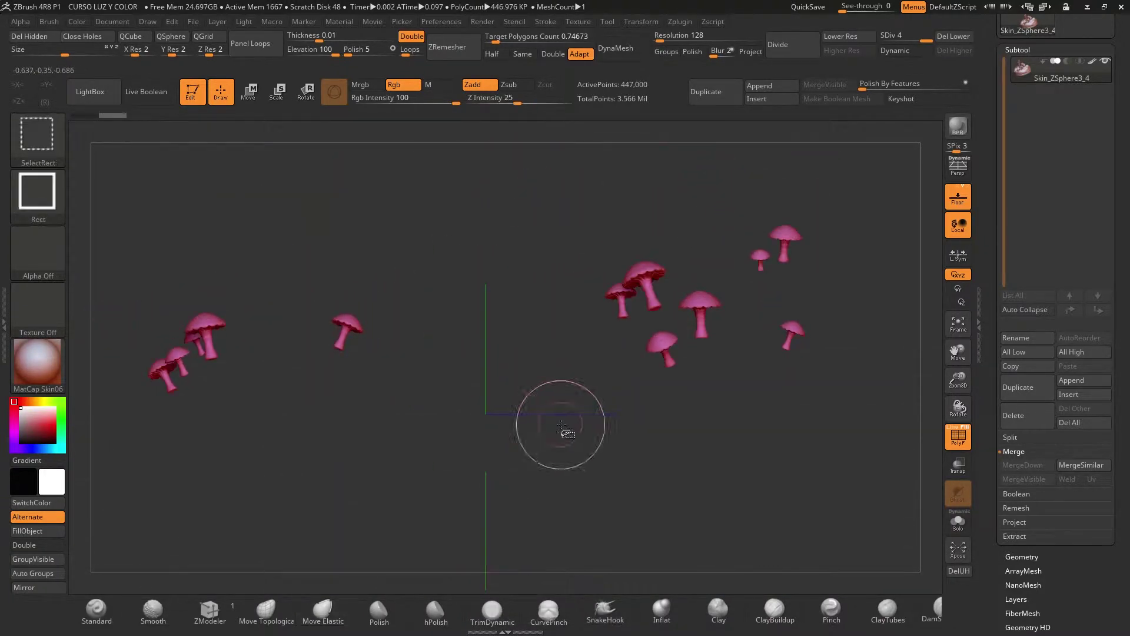
left_click(562, 424, "ctrl+shift")
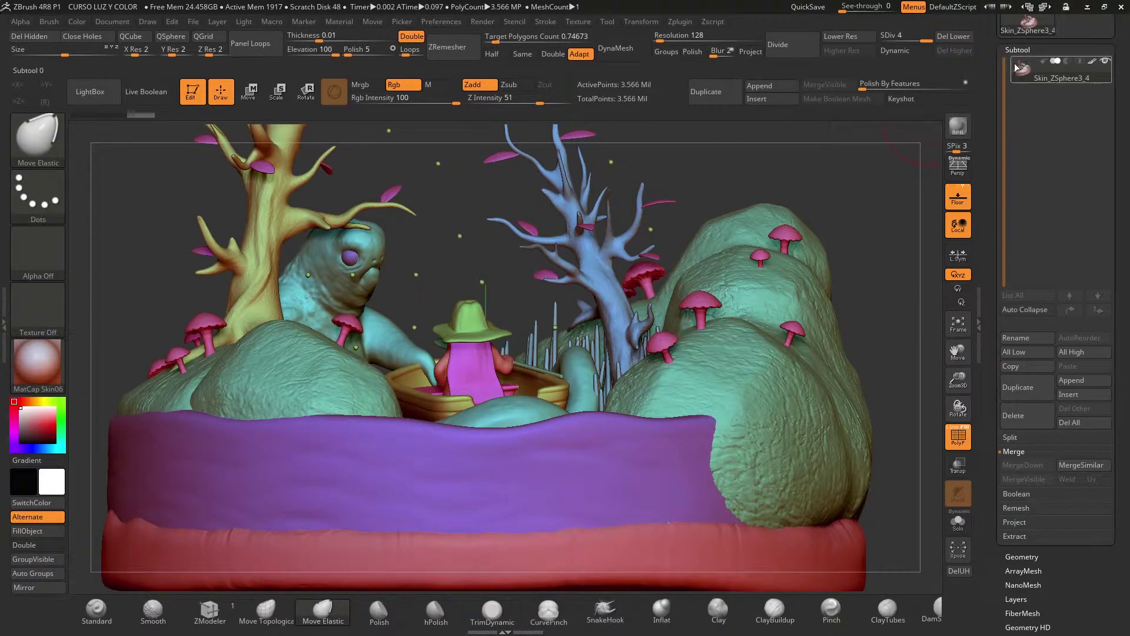
- Insert two Sphere3D primitives as new subtools below the boat scene
mouse_move(1021, 68)
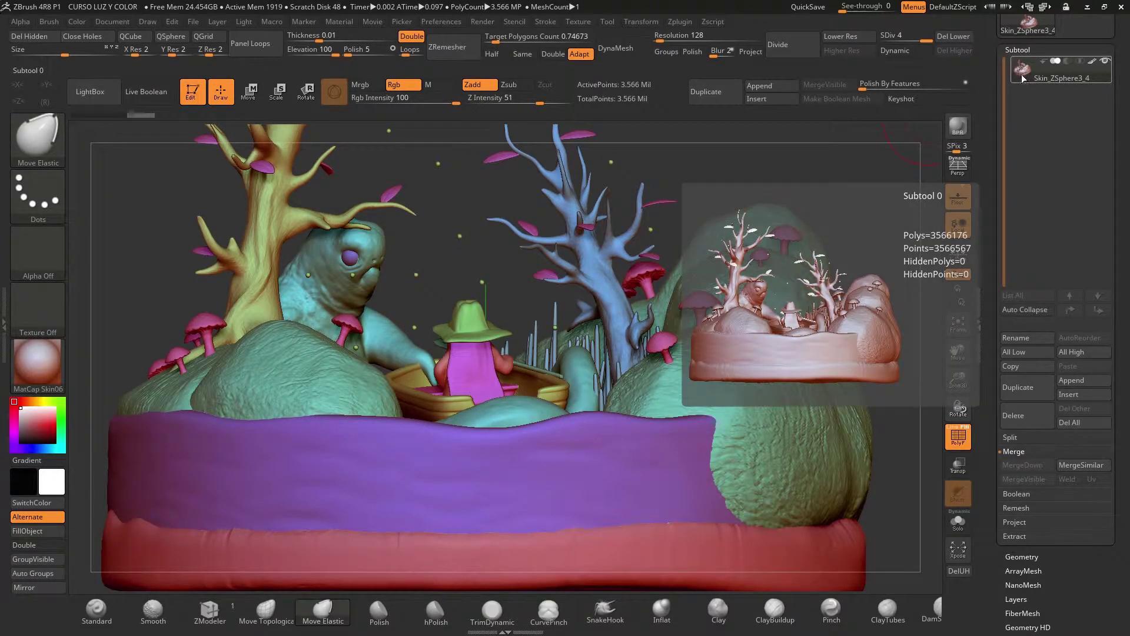
left_click_drag(965, 382, 829, 391)
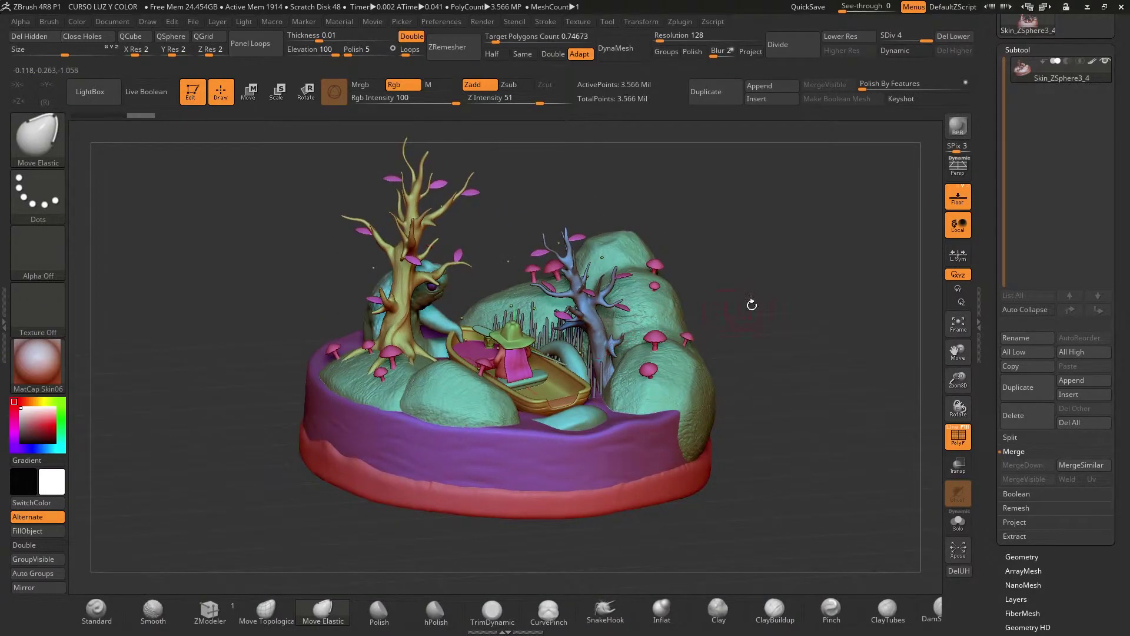
left_click_drag(752, 305, 767, 307, "shift")
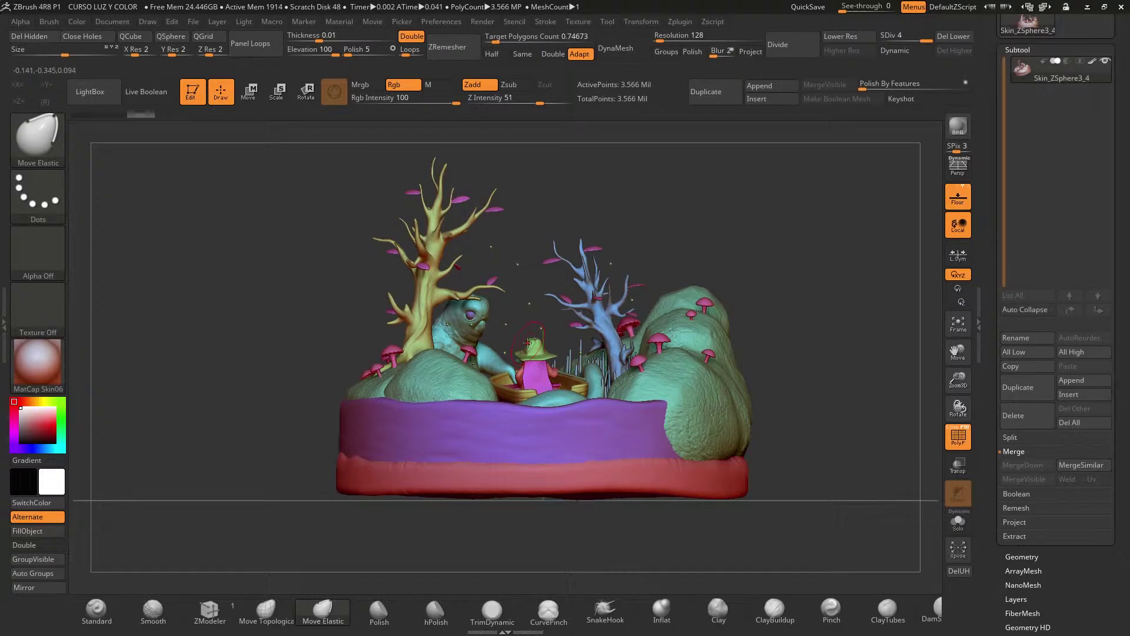
left_click(1082, 394)
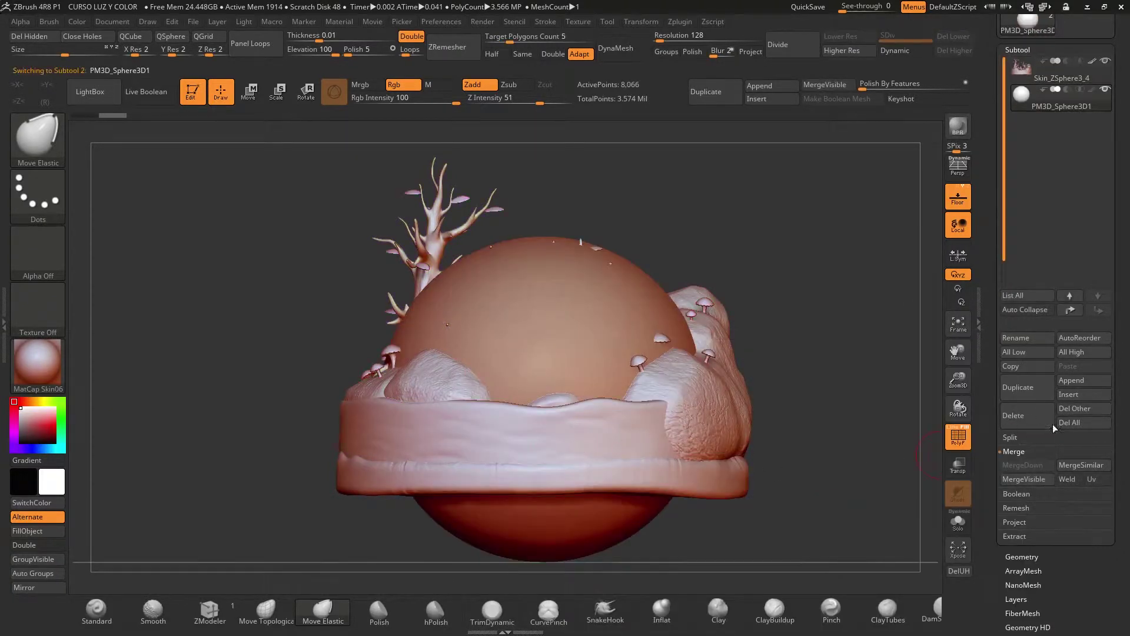
left_click(1079, 394)
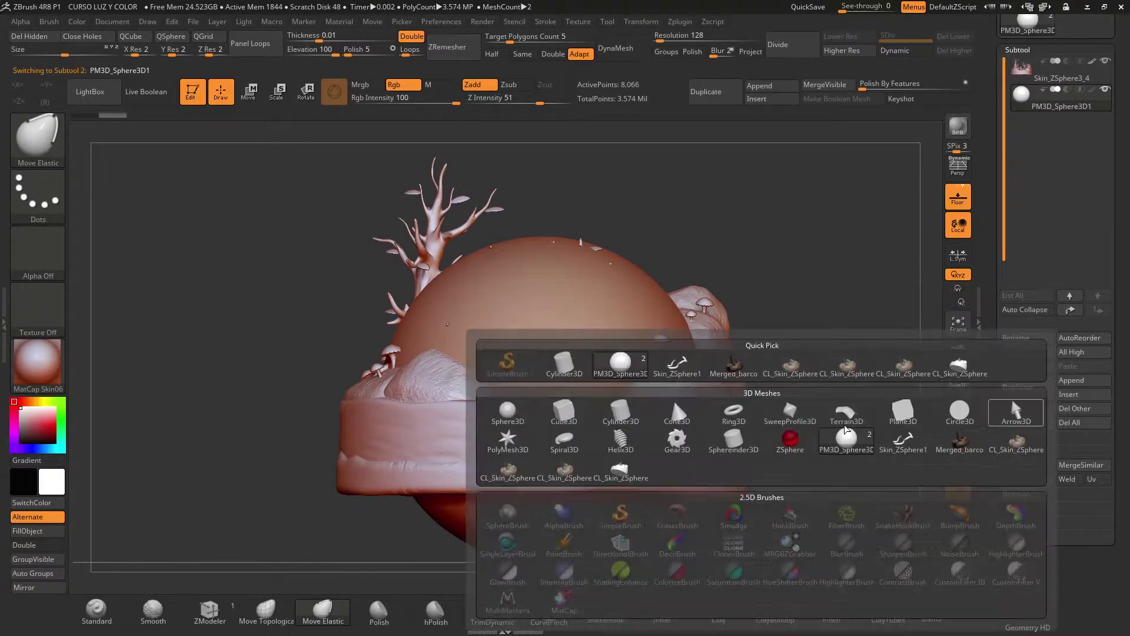
left_click(555, 419)
- Hide the boat scene subtool and move the lowest-listed sphere sideways until it only partly overlaps the other sphere
left_click(1099, 66)
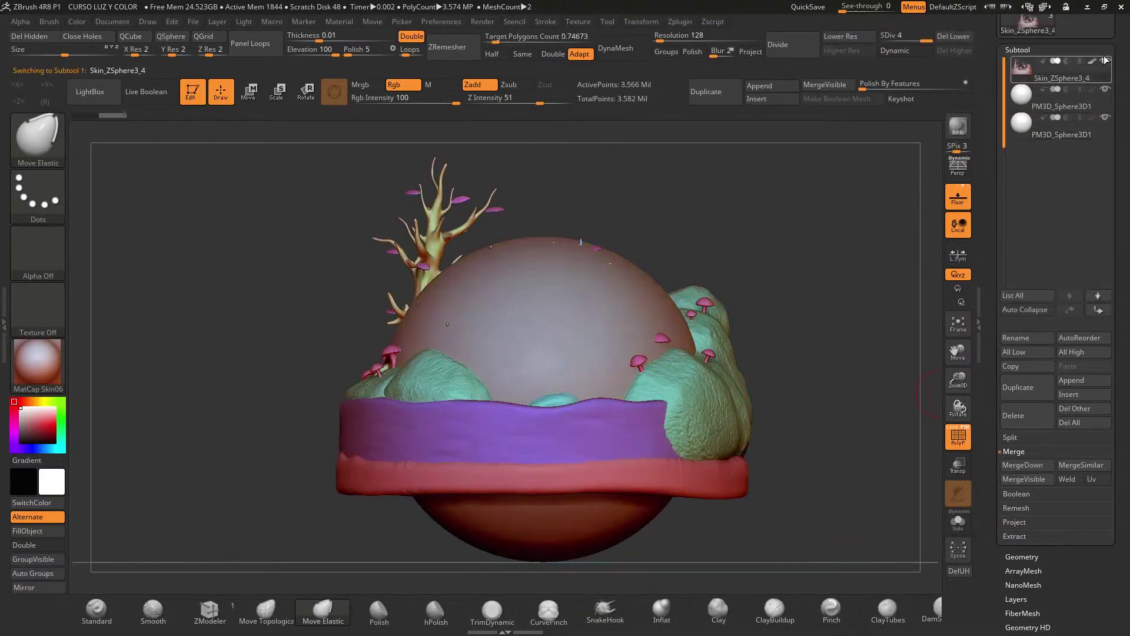
mouse_move(1057, 78)
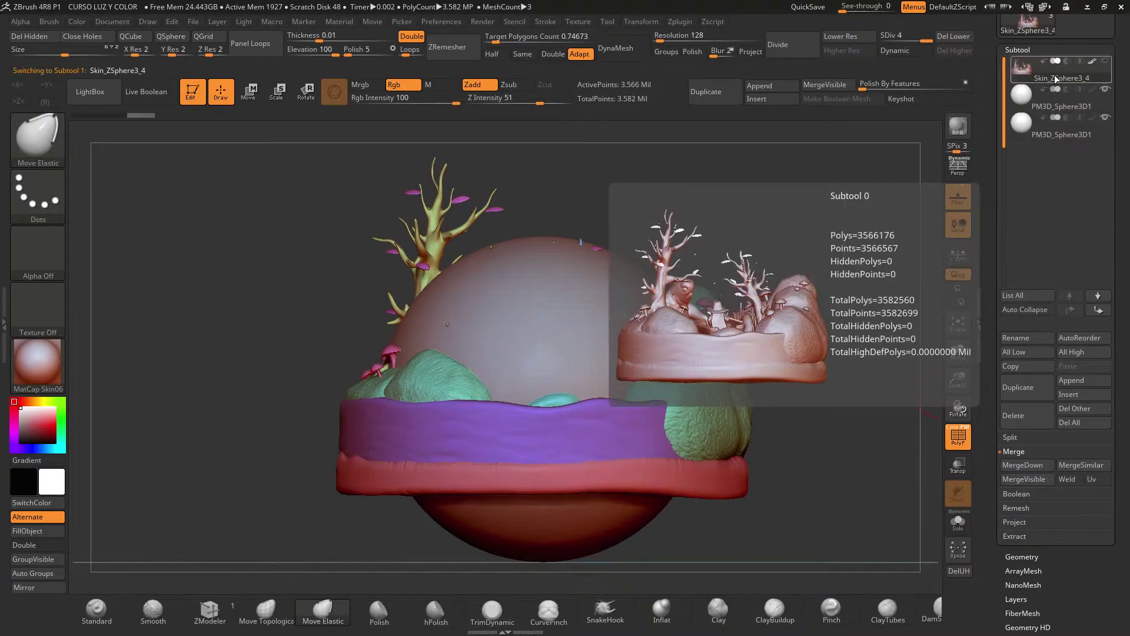
left_click(1022, 122)
left_click(1024, 129)
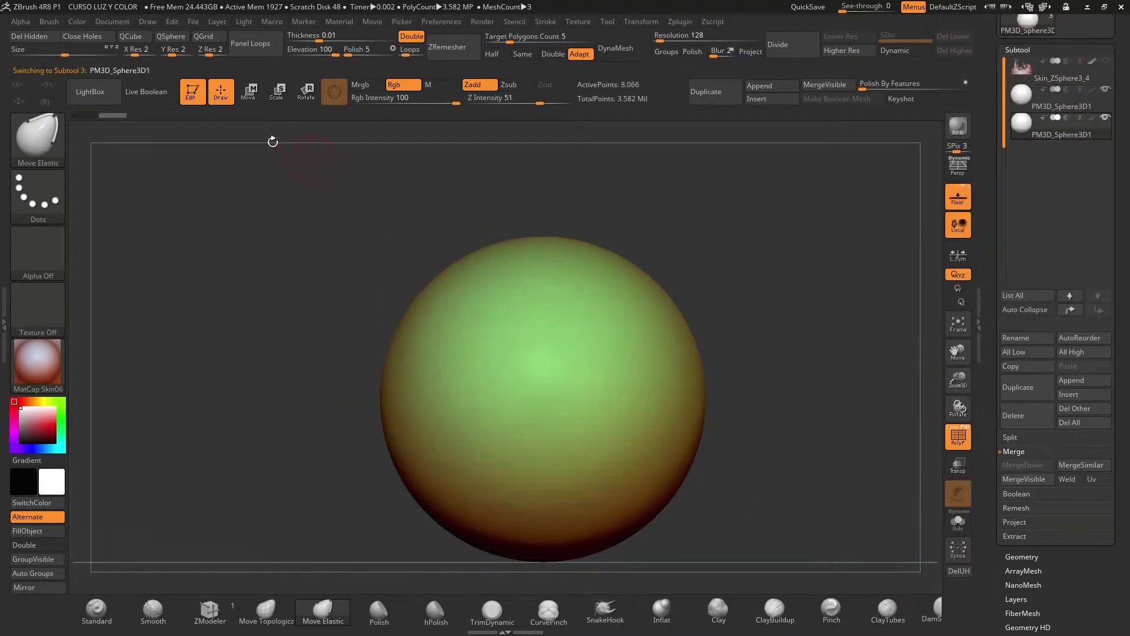
key("w")
left_click_drag(613, 399, 777, 399)
left_click_drag(769, 189, 675, 168, "alt")
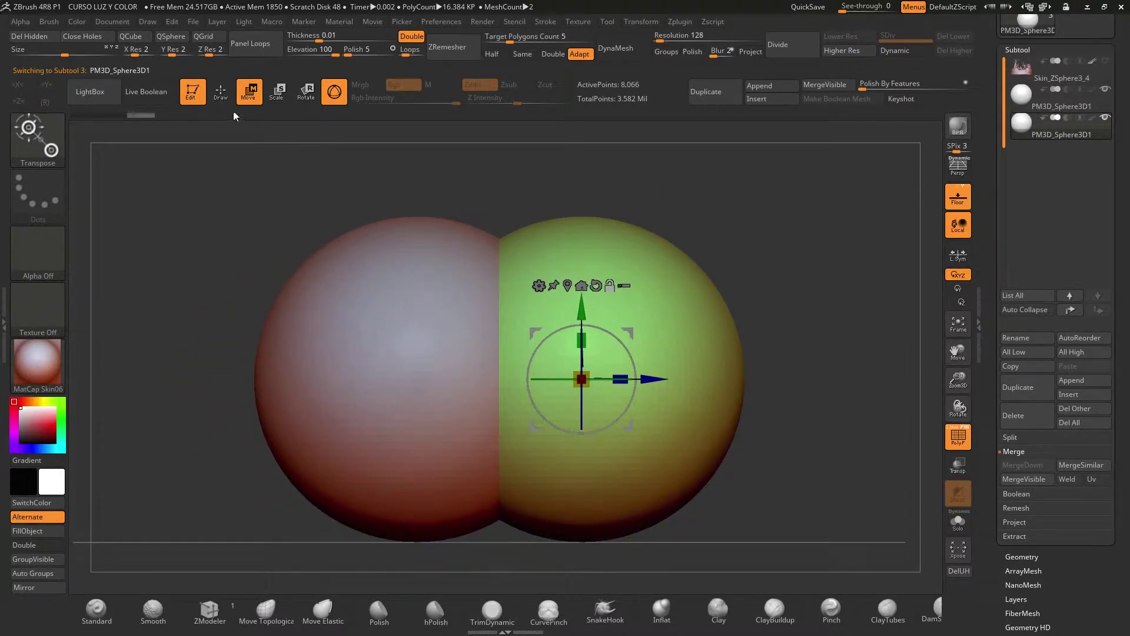
key("q")
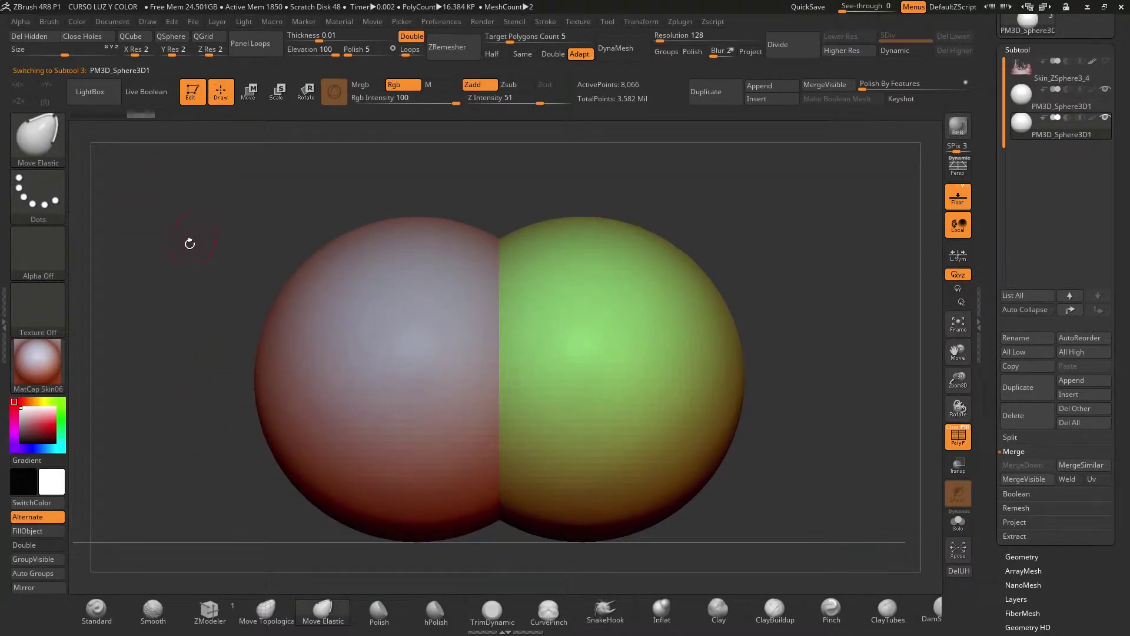
- Choose the Standard brush and subdivide the upper-listed sphere subtool to SDiv 4
left_click(96, 612)
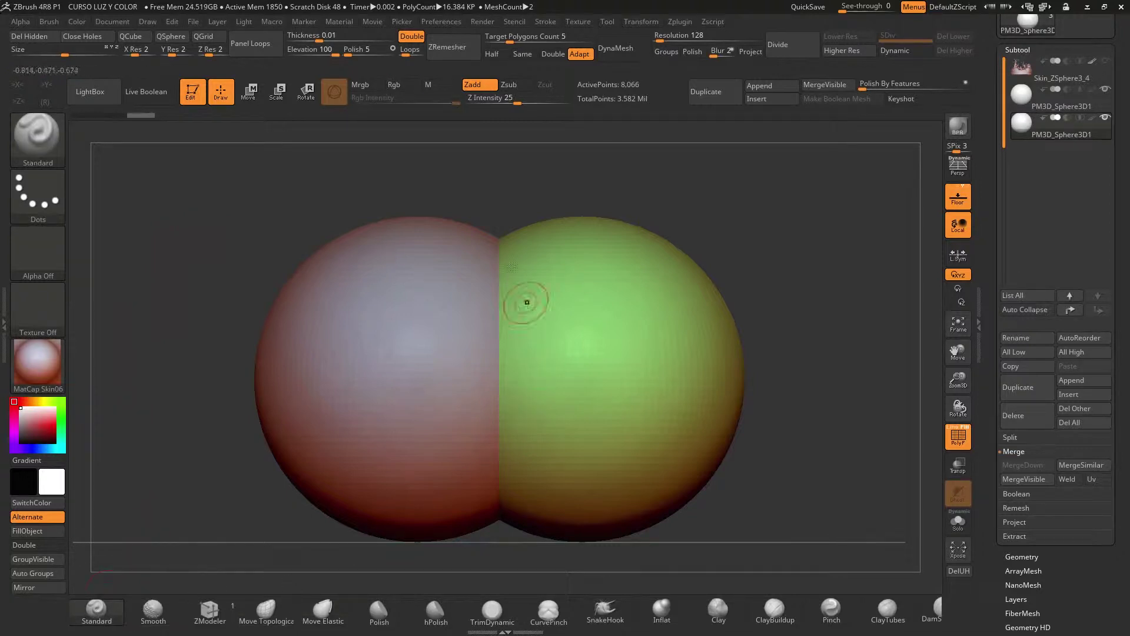
left_click(1027, 94)
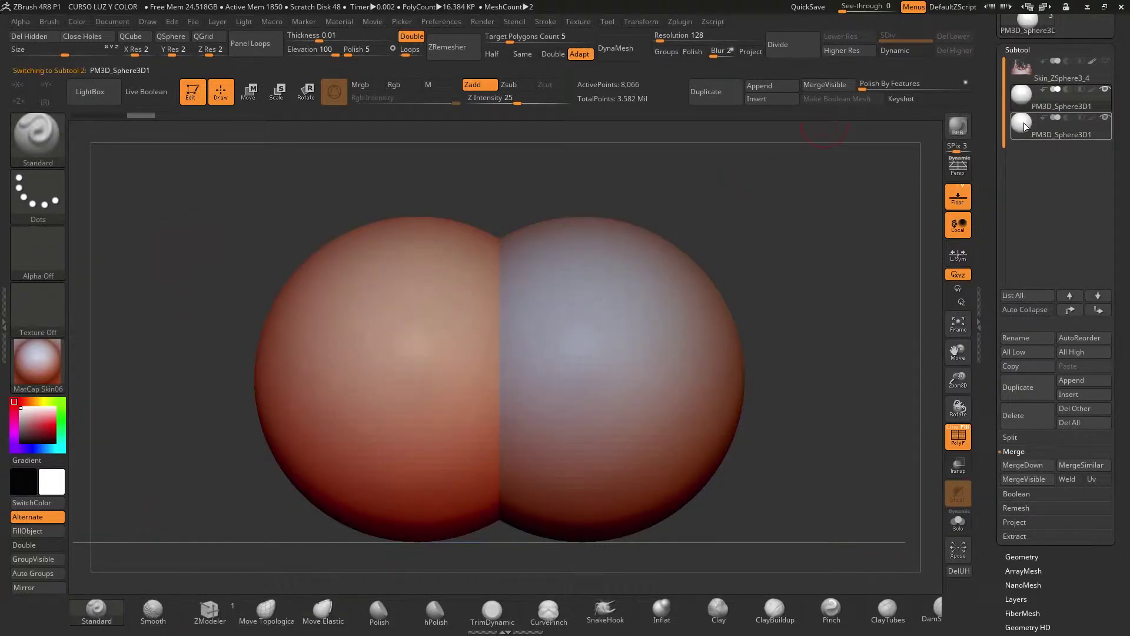
mouse_move(1024, 125)
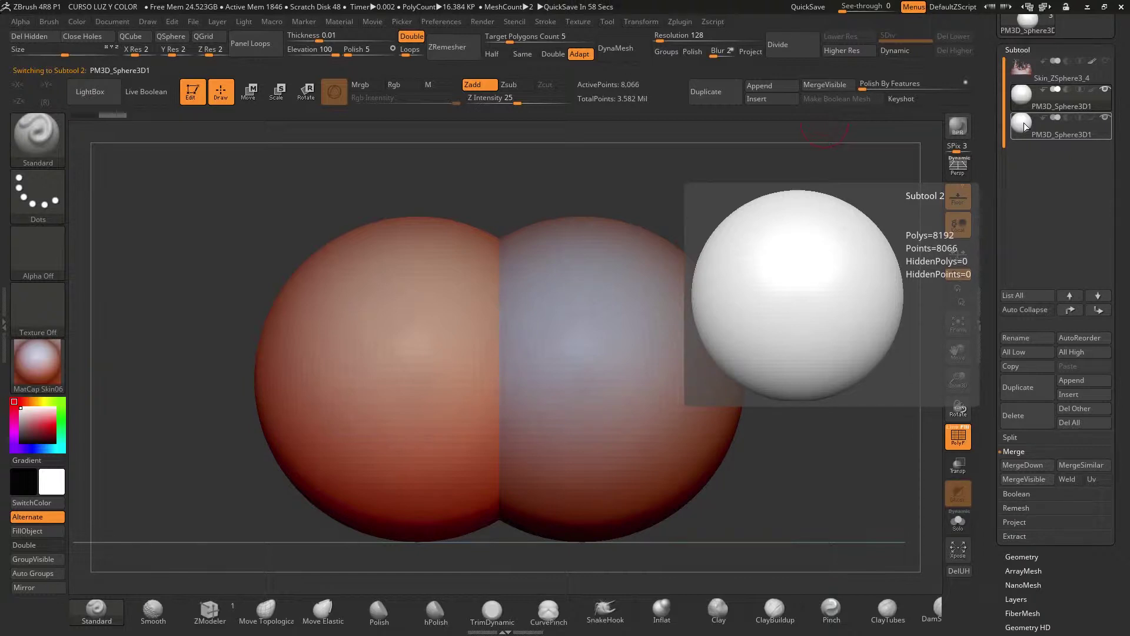
left_click(777, 52)
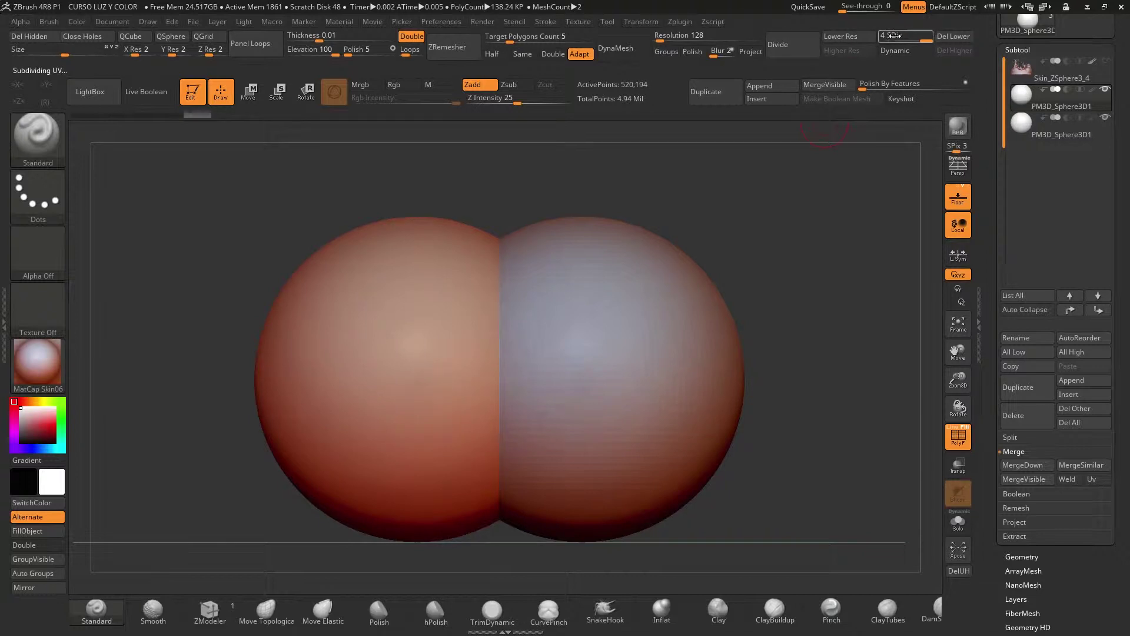
- Subdivide the second, moved sphere to SDiv 4 as well
left_click(1021, 131)
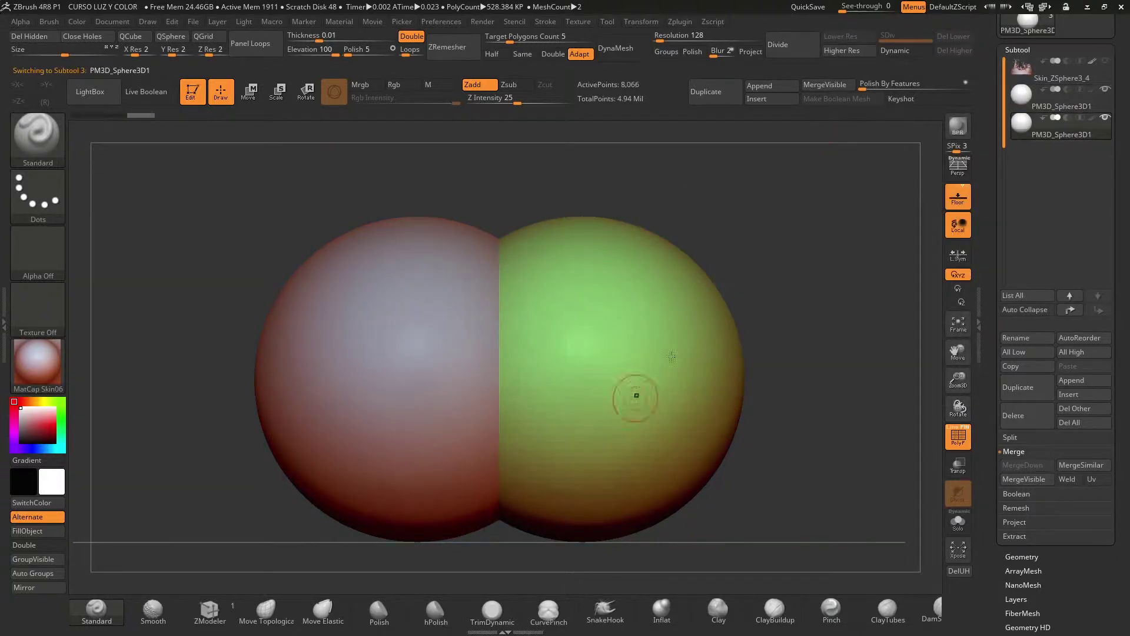
left_click(793, 51)
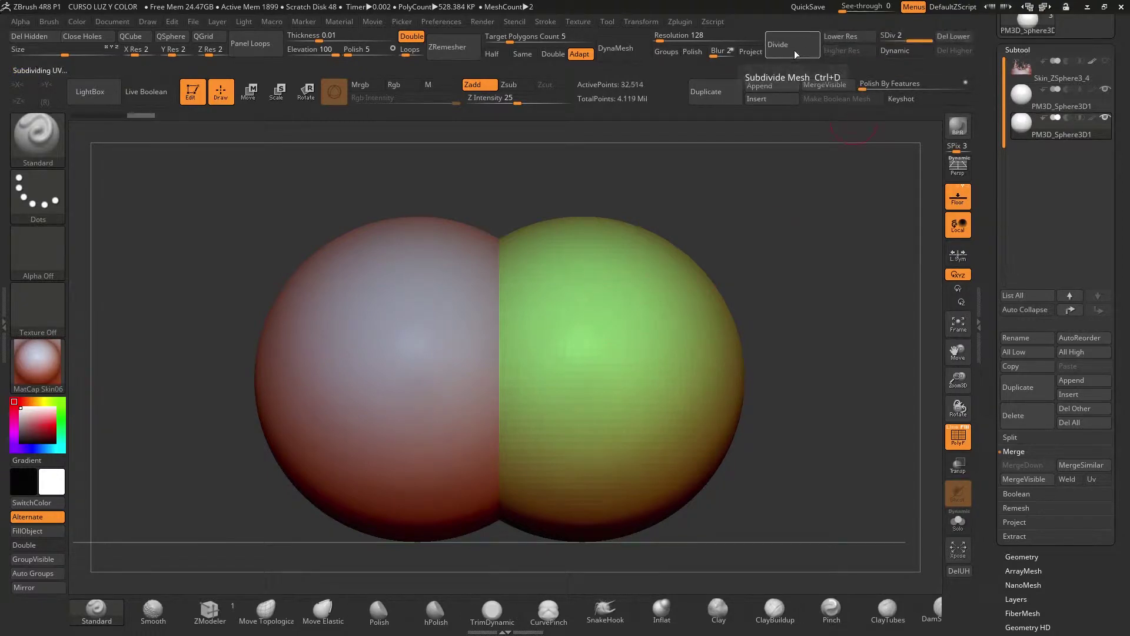
left_click(794, 51)
left_click(793, 51)
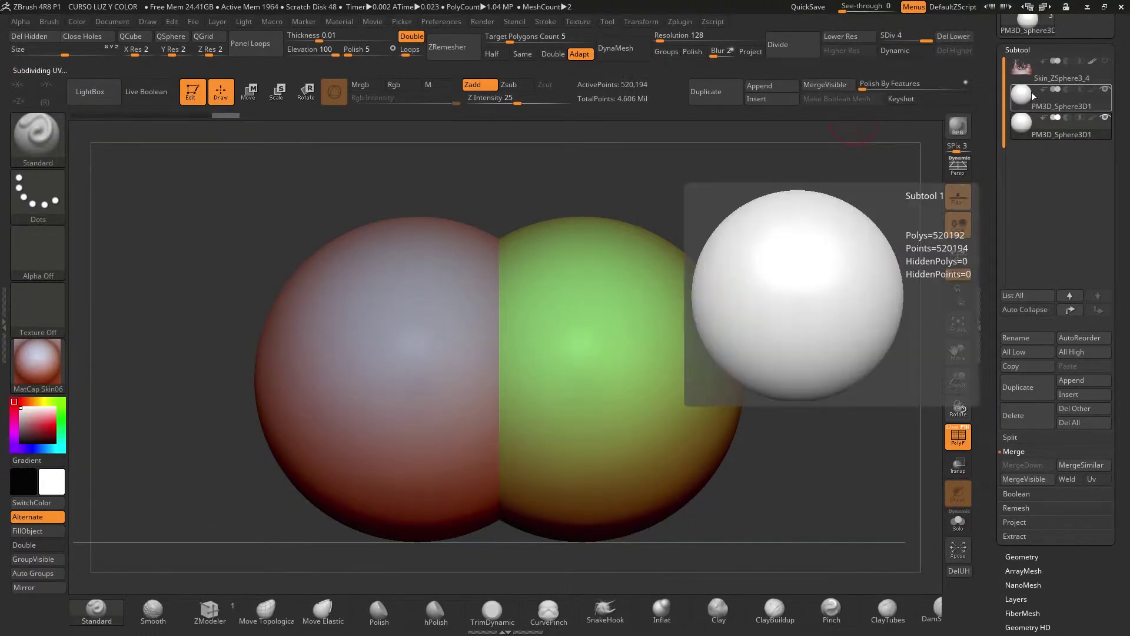
- Merge the first sphere down with the second into a single subtool, accepting the non-undoable operation
left_click(1033, 96)
scroll(992, 117, "down", 5)
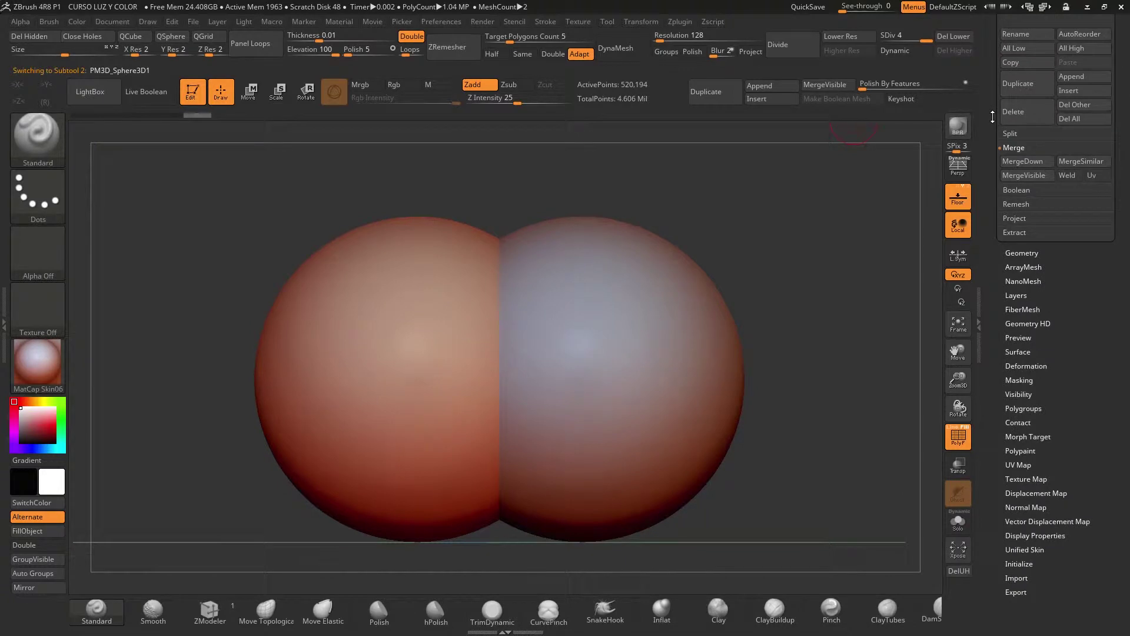
left_click(1020, 160)
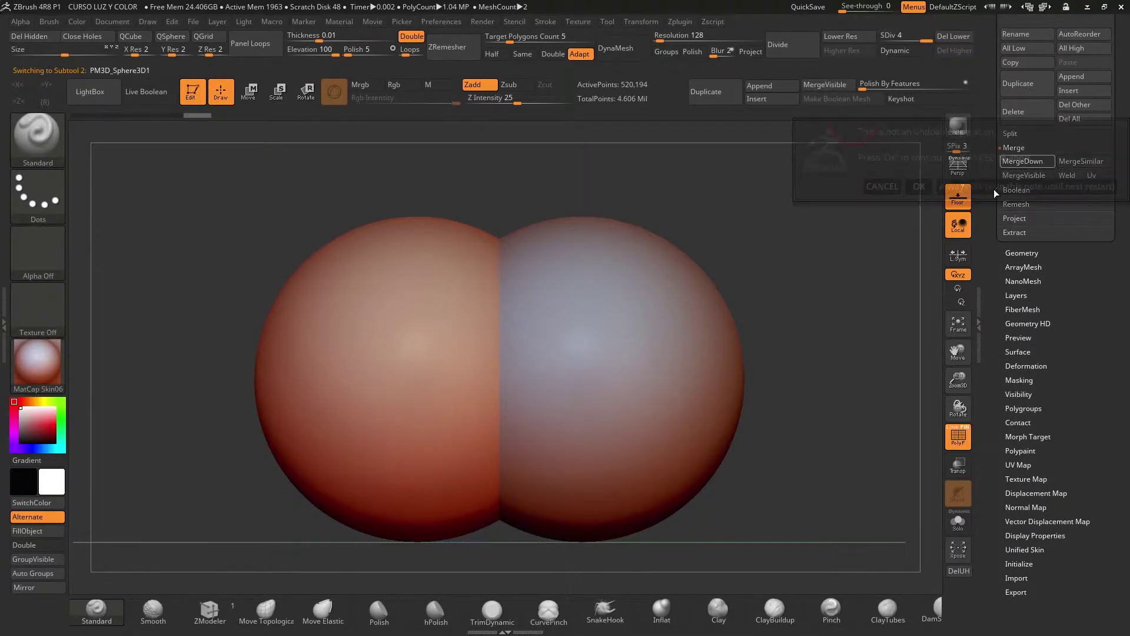
left_click(918, 186)
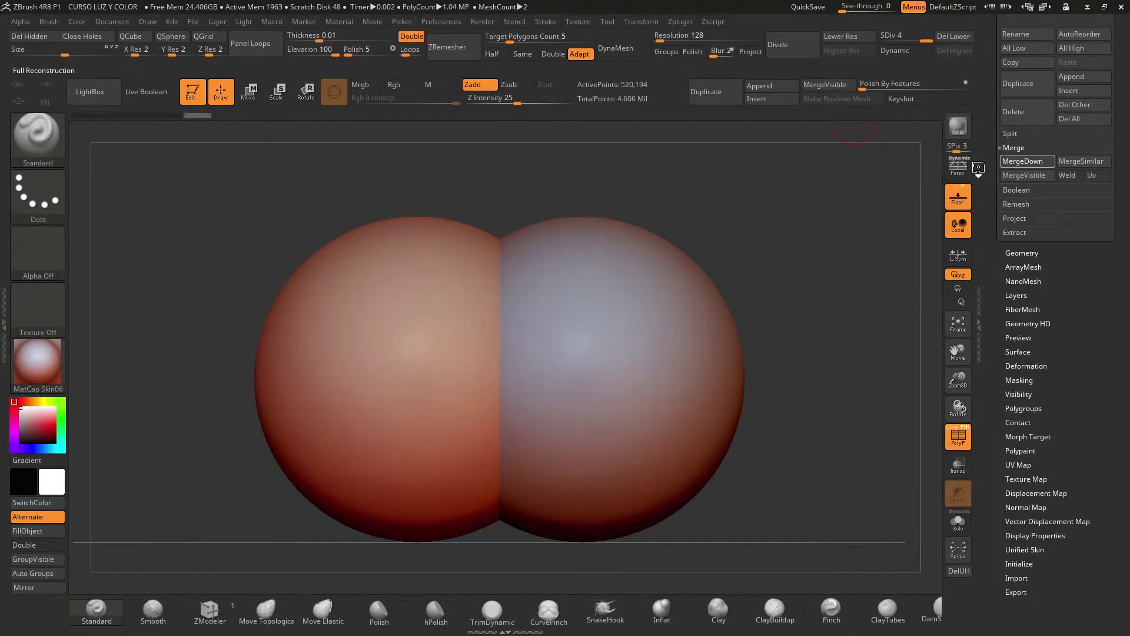
scroll(988, 174, "up", 5)
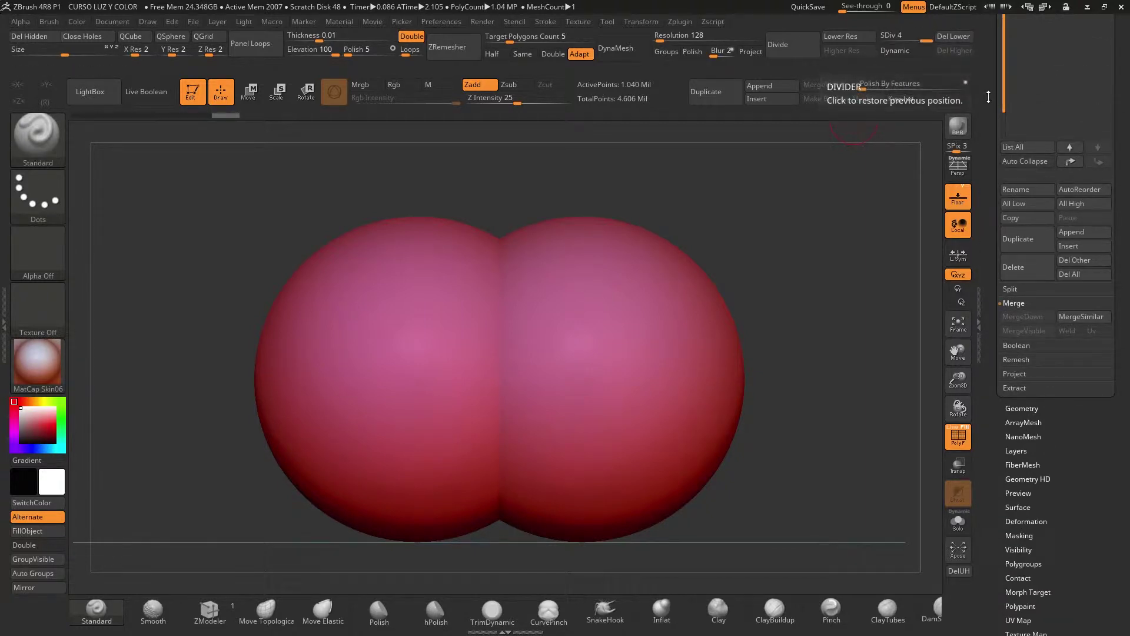
scroll(976, 160, "up", 4)
left_click_drag(976, 159, 976, 163)
mouse_move(1015, 70)
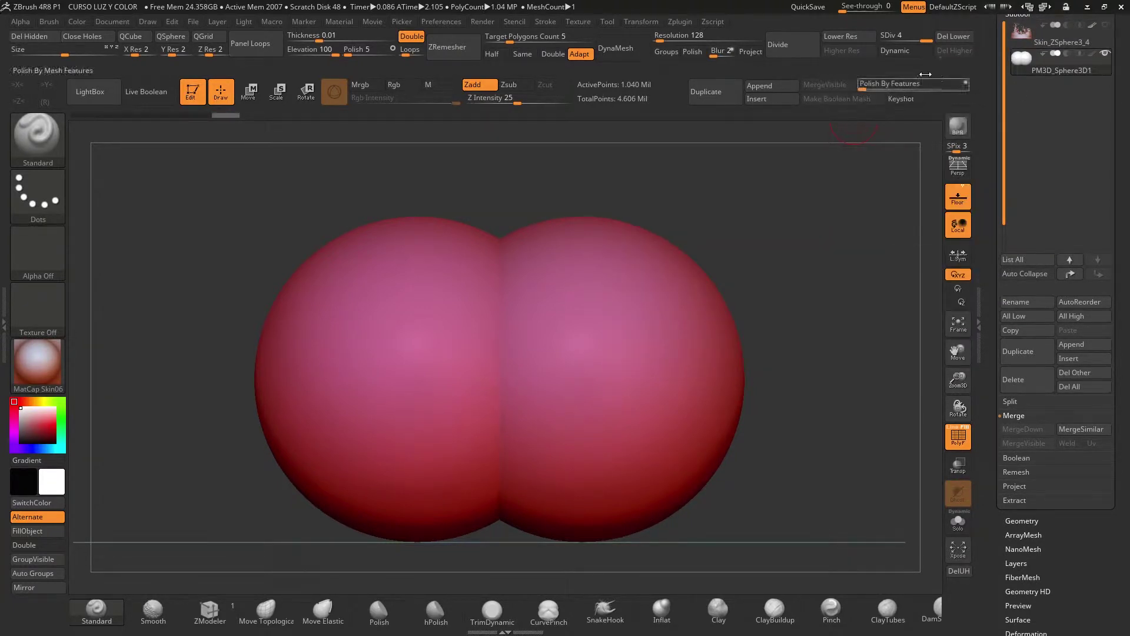
- Check the merged spheres' wireframe at SDiv 1 and return to SDiv 4
left_click_drag(921, 41, 878, 46)
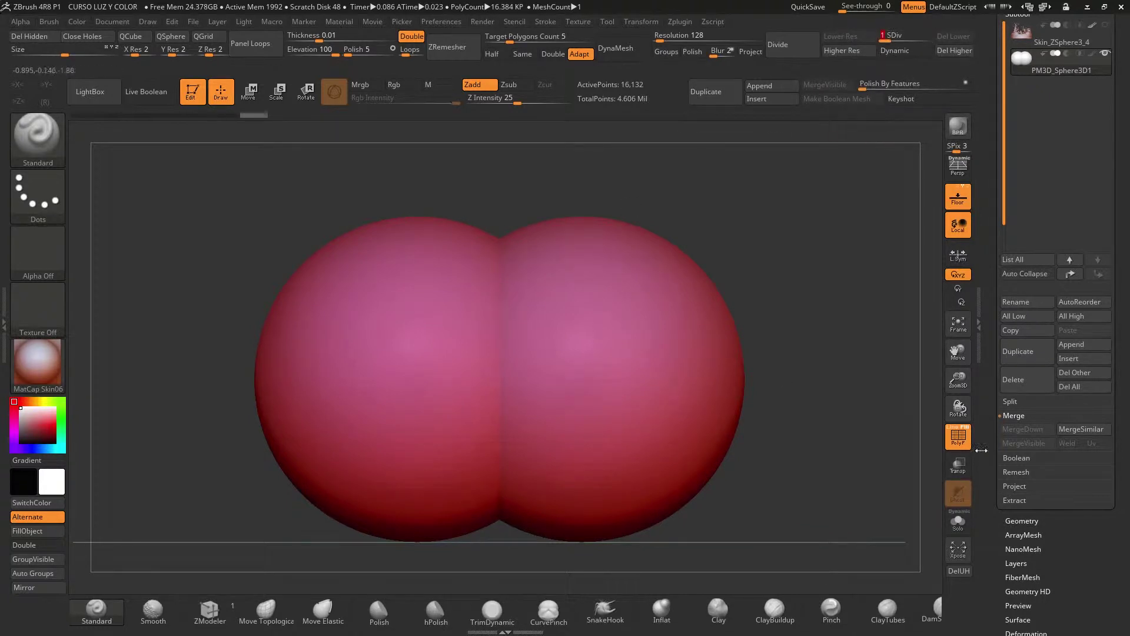
left_click(959, 440)
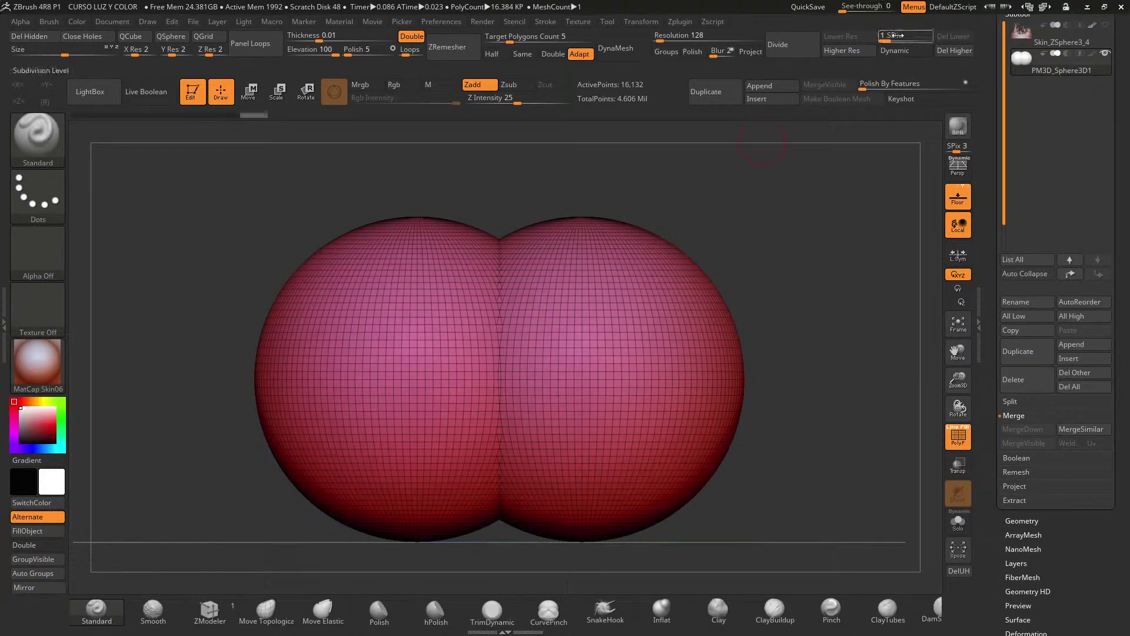
left_click_drag(891, 39, 926, 43)
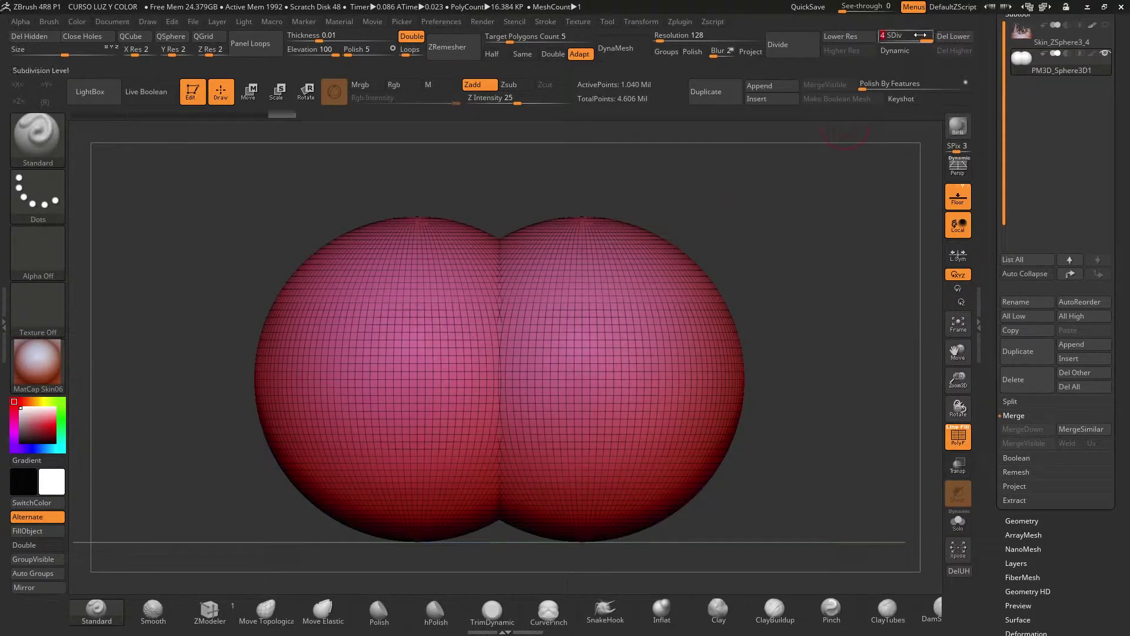
- Delete the merged sphere subtool and turn off the wireframe lines on the boat scene
left_click(1021, 379)
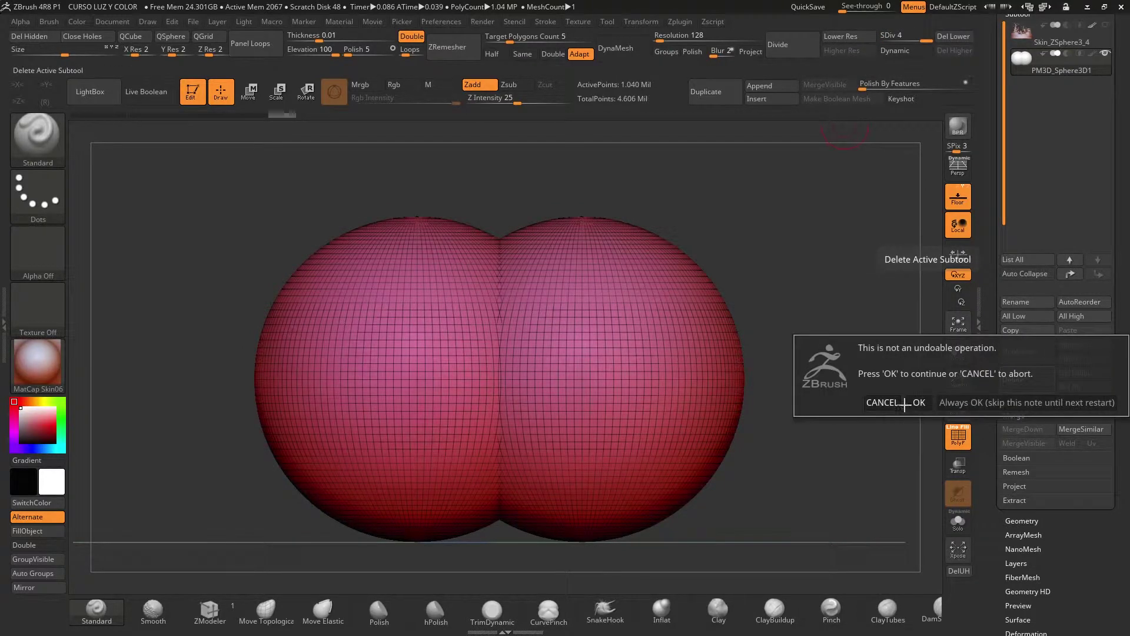
left_click(919, 400)
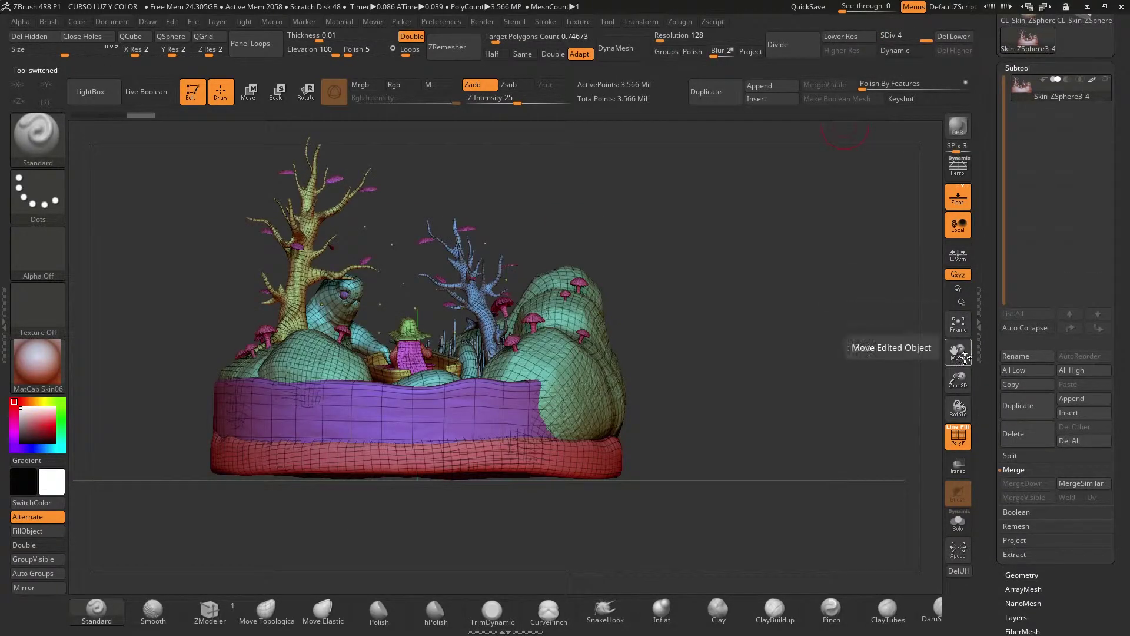
left_click(958, 436)
left_click_drag(958, 379, 953, 422)
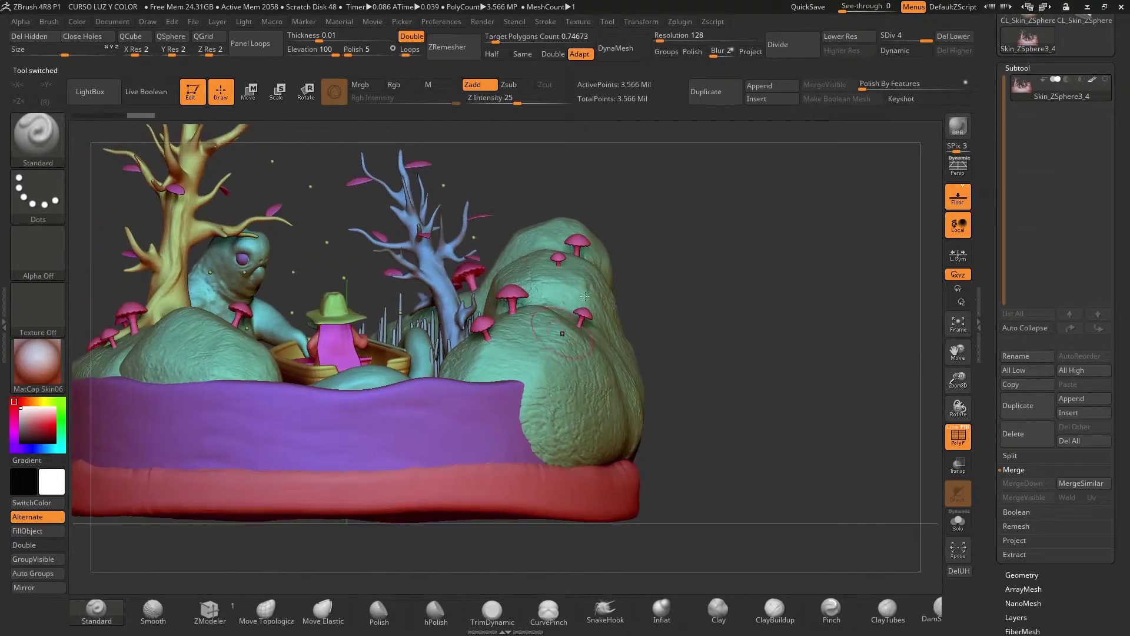
- Turn off the polygroup colours on the boat scene and examine the sculpt in its plain material from several angles
right_click_drag(558, 351, 535, 378)
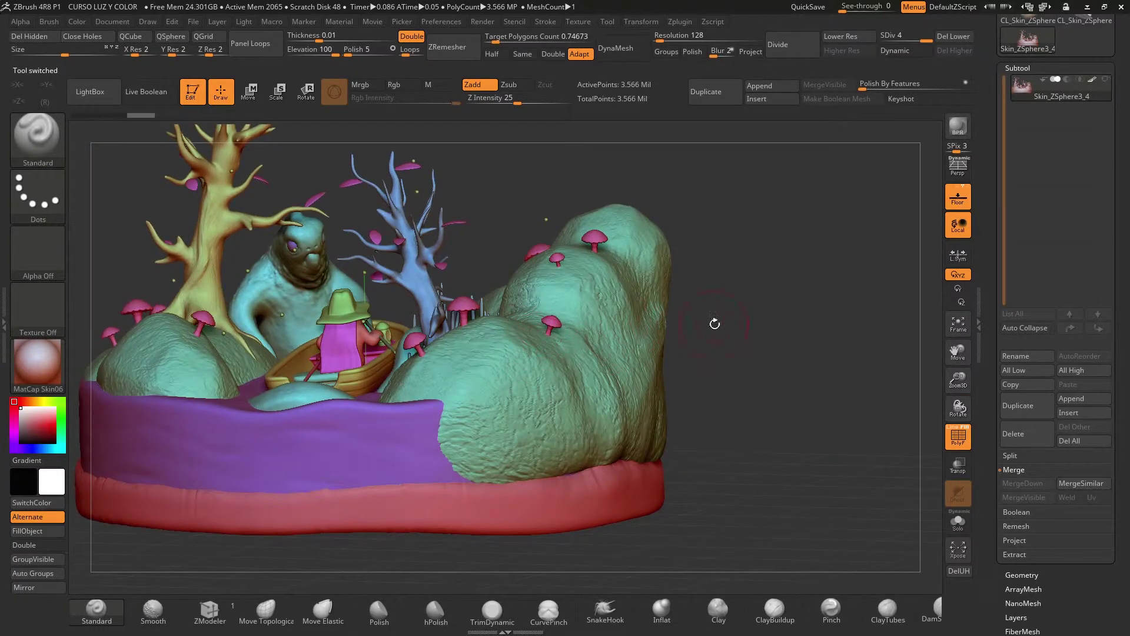
right_click_drag(715, 324, 709, 313, "shift")
right_click_drag(872, 196, 898, 199, "alt")
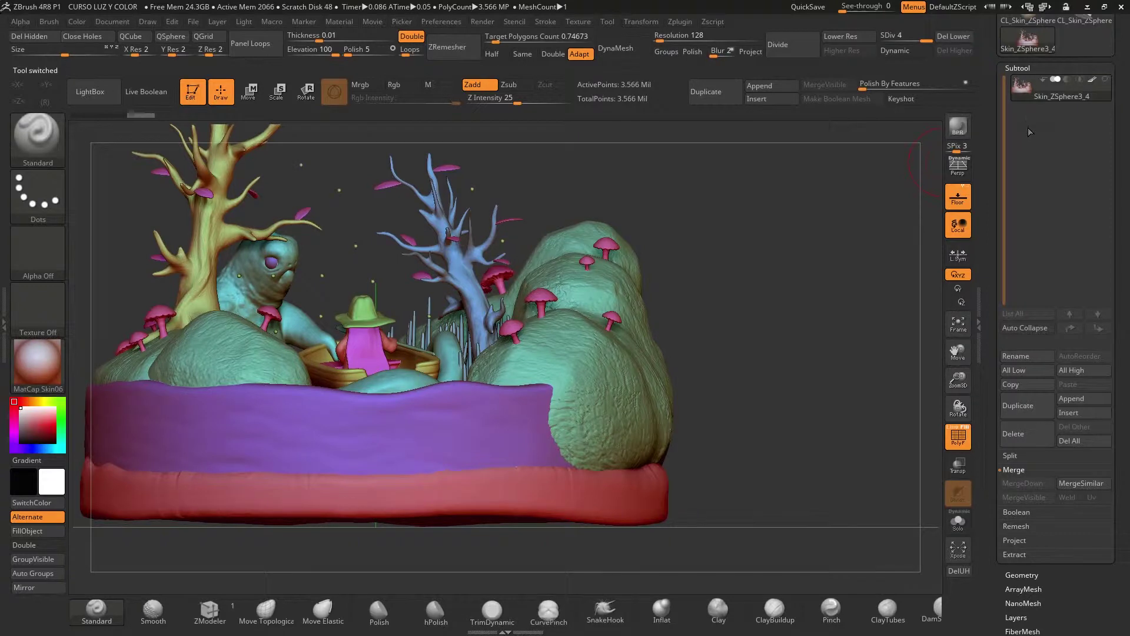
right_click_drag(739, 240, 837, 234, "alt")
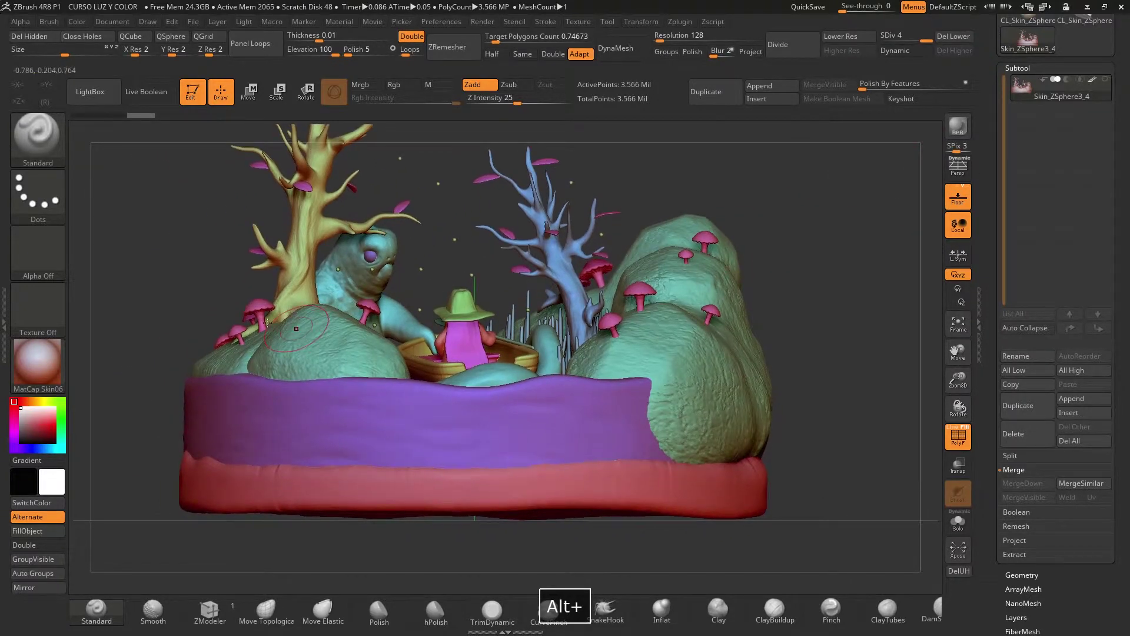
key("shift+f")
right_click_drag(844, 295, 750, 348)
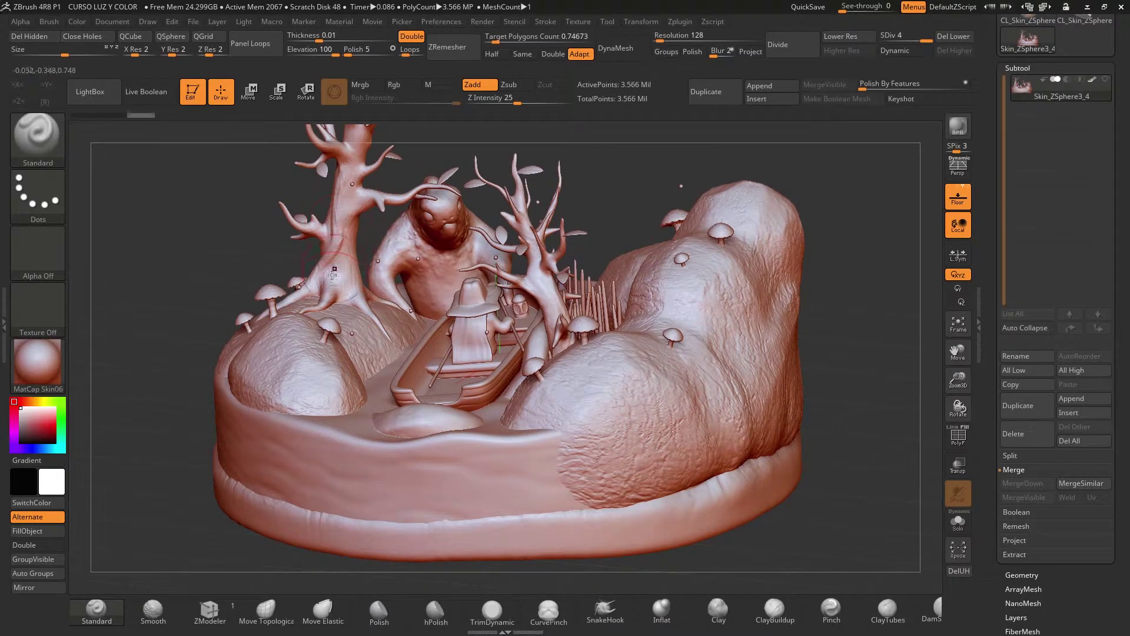
left_click_drag(263, 257, 306, 272)
mouse_move(959, 380)
left_mouse_down()
mouse_move(952, 470)
mouse_move(957, 378)
left_mouse_up()
left_click_drag(823, 353, 846, 381)
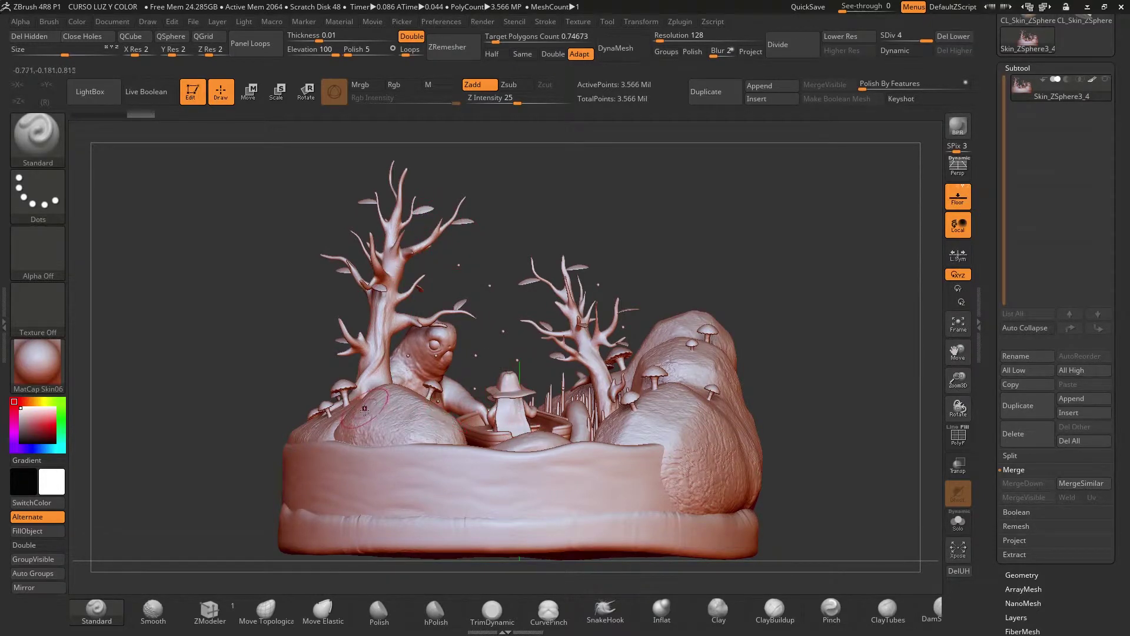
scroll(999, 471, "down", 1)
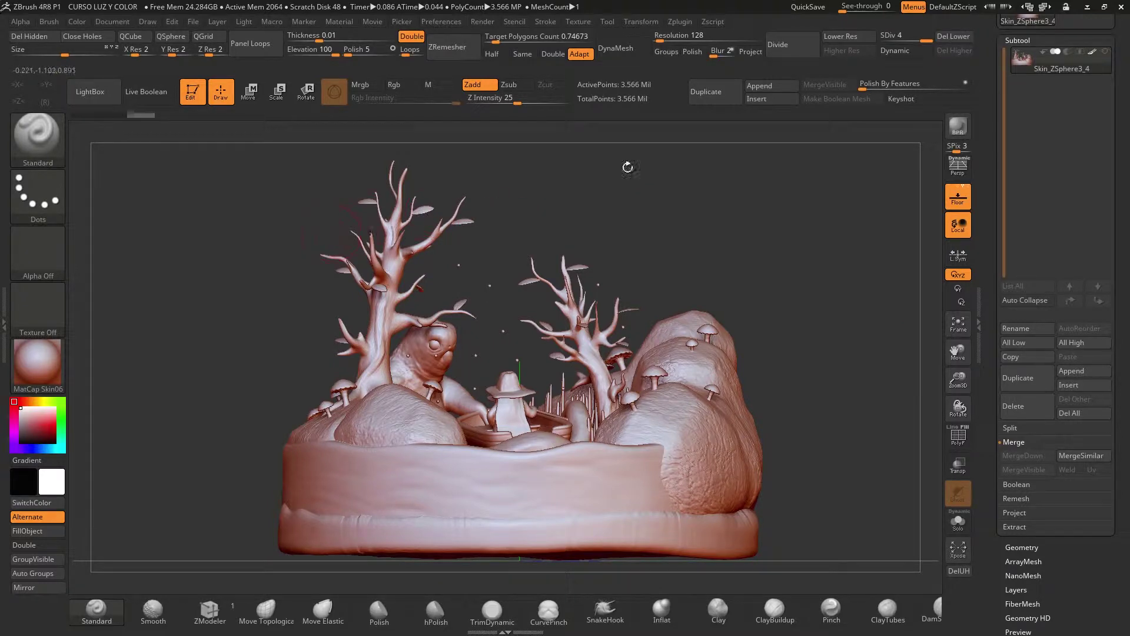
- Lower the boat scene to SDiv 1 and examine the simplified trees, rocks and figures
left_click_drag(916, 39, 883, 38)
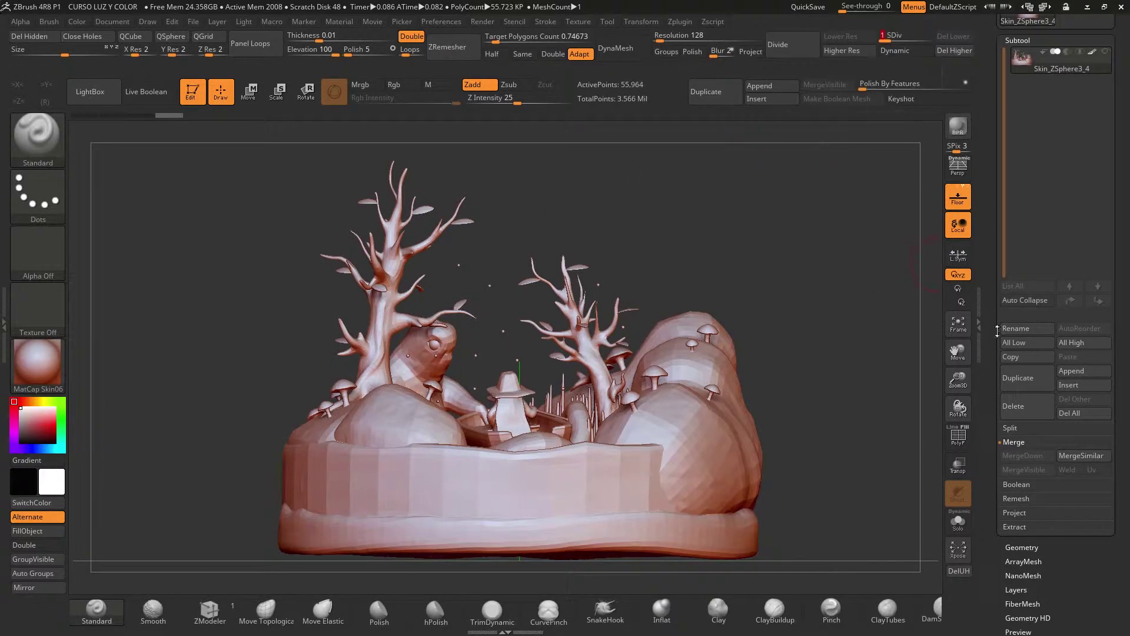
left_click_drag(958, 384, 855, 323)
left_click_drag(771, 210, 678, 256)
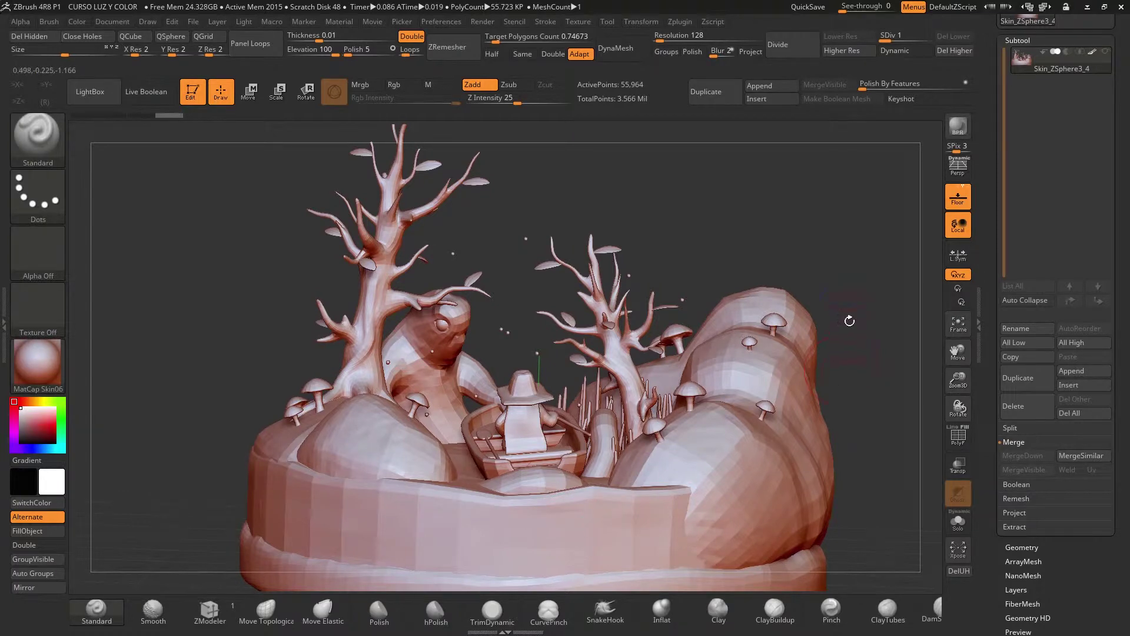
left_click_drag(849, 321, 759, 195)
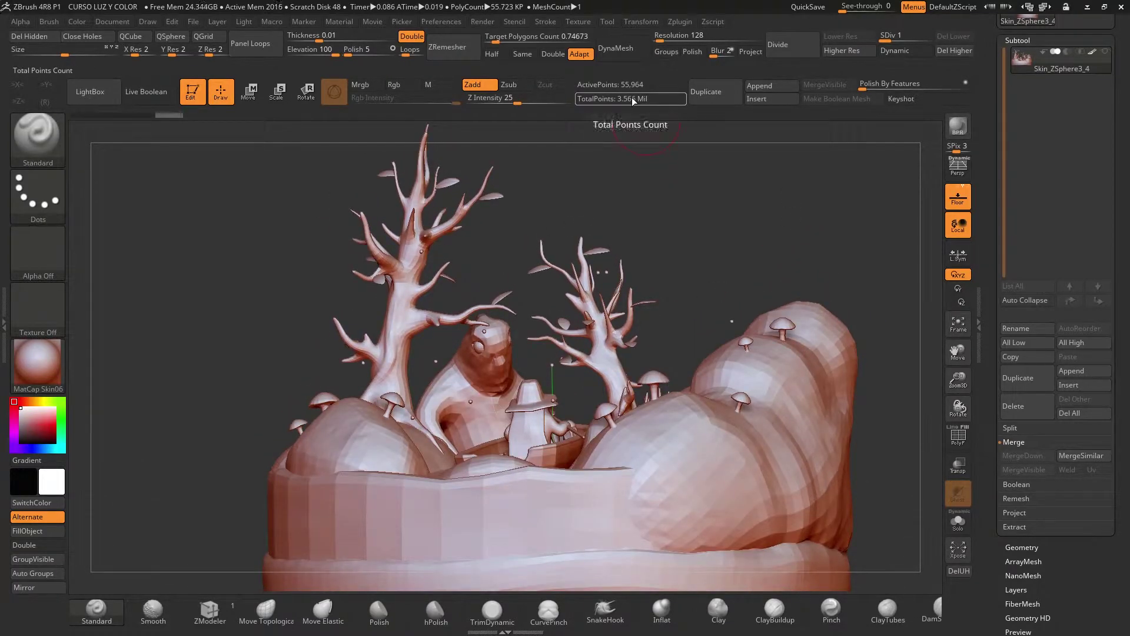
left_click_drag(653, 177, 846, 323)
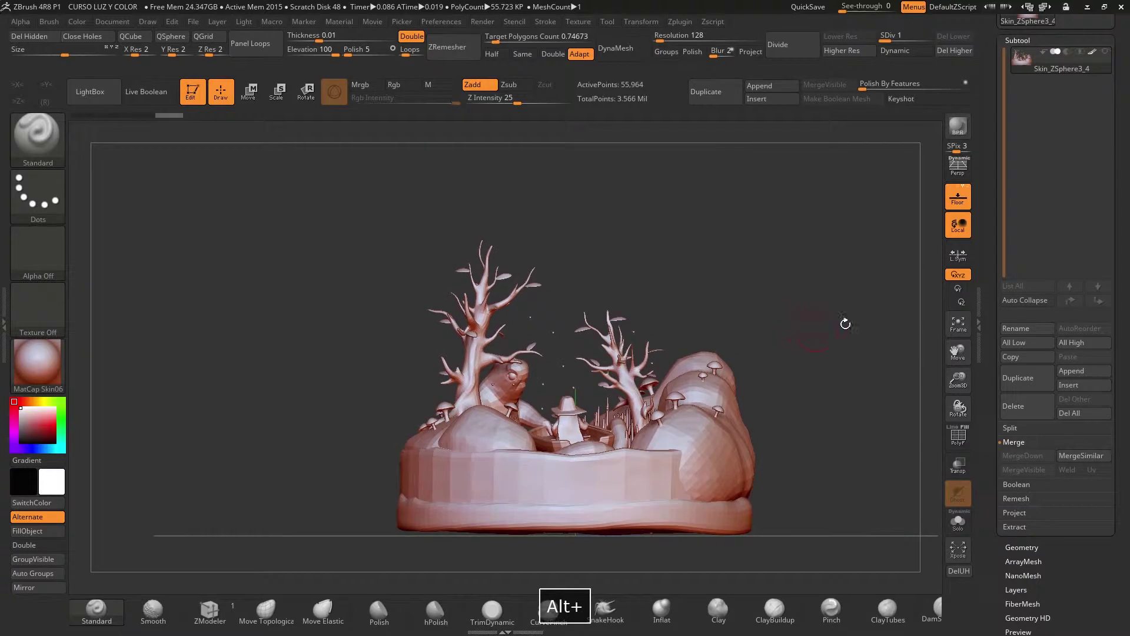
left_click_drag(871, 230, 806, 296, "alt")
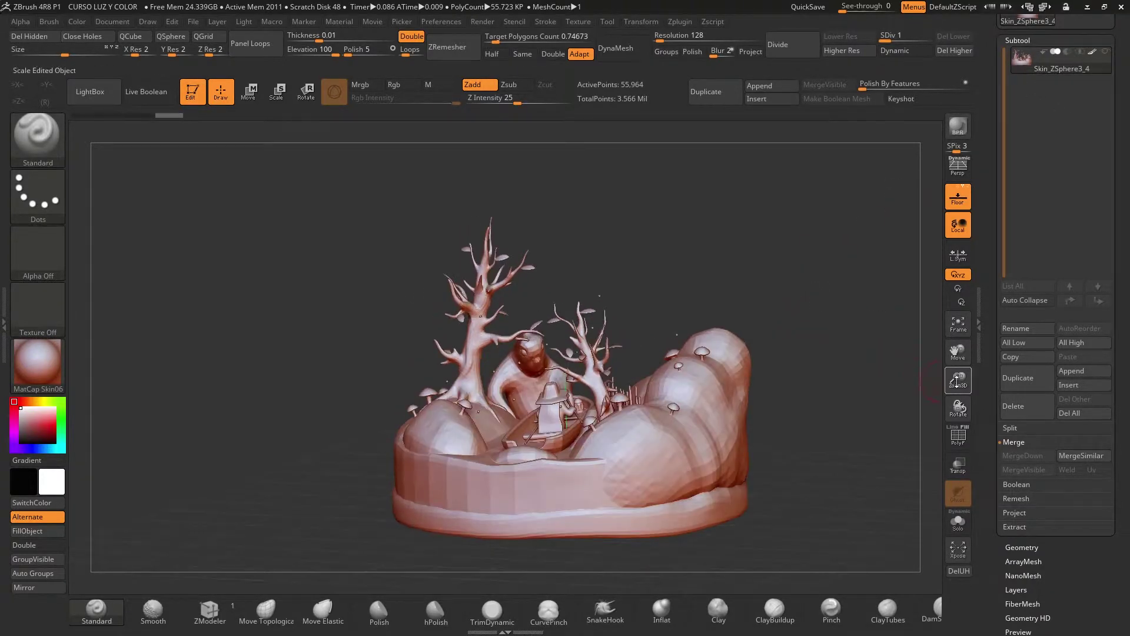
left_click_drag(958, 381, 930, 398)
mouse_move(855, 385)
left_mouse_down("alt")
mouse_move(834, 366)
mouse_move(773, 390)
mouse_move(835, 390)
left_mouse_up("alt")
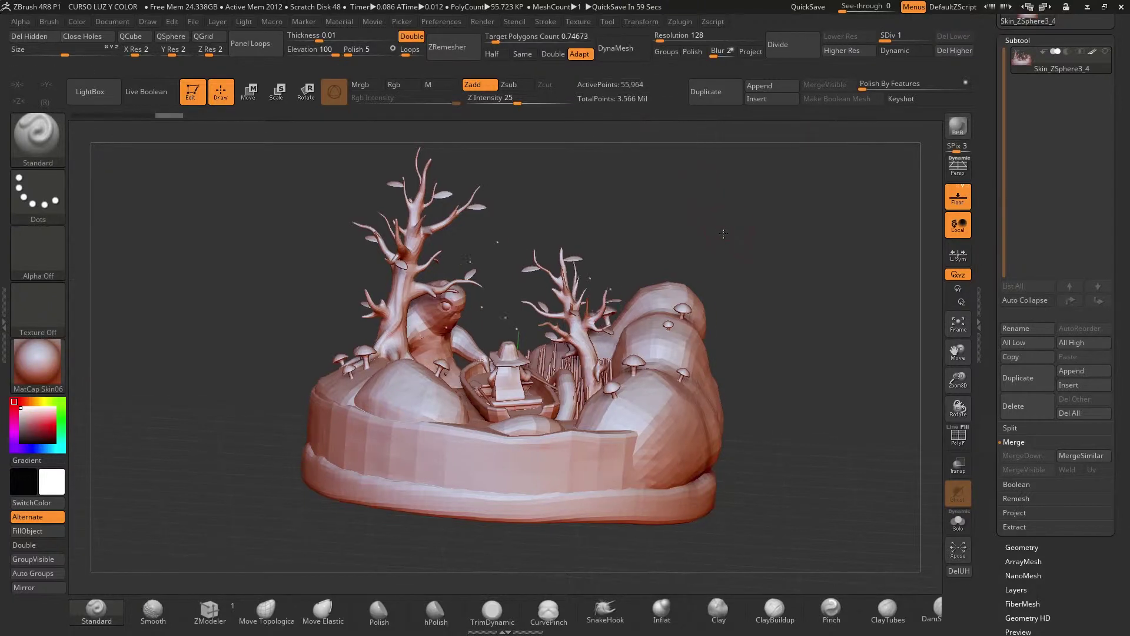
left_click_drag(724, 234, 771, 207, "shift")
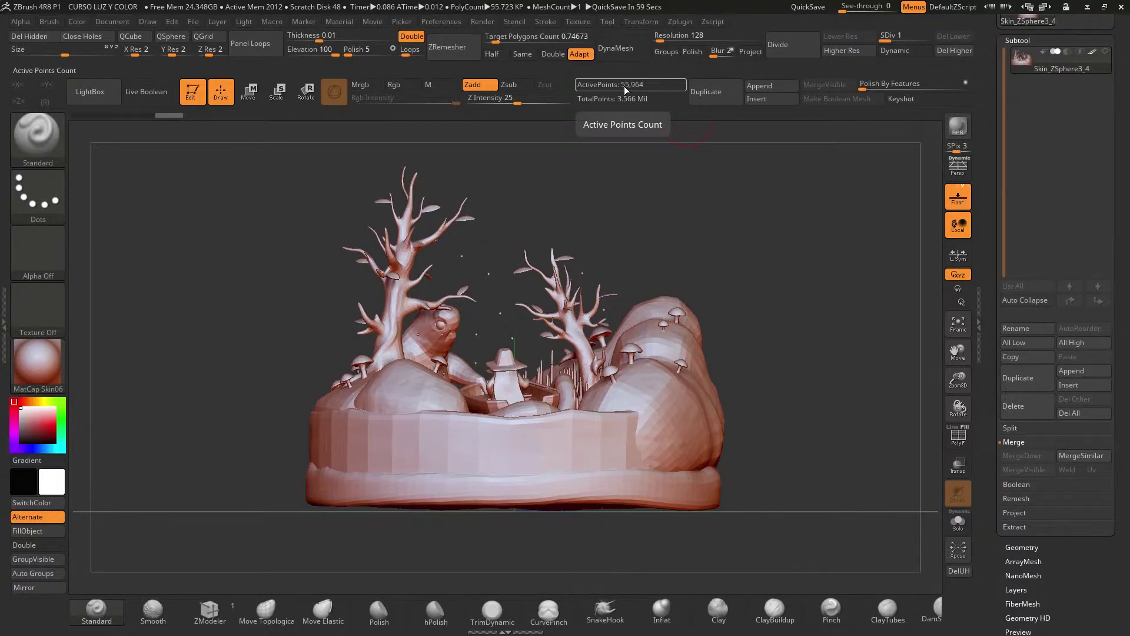
- Inspect the low-resolution scene up close and from a distance, and check its active points count
left_click_drag(759, 277, 724, 231)
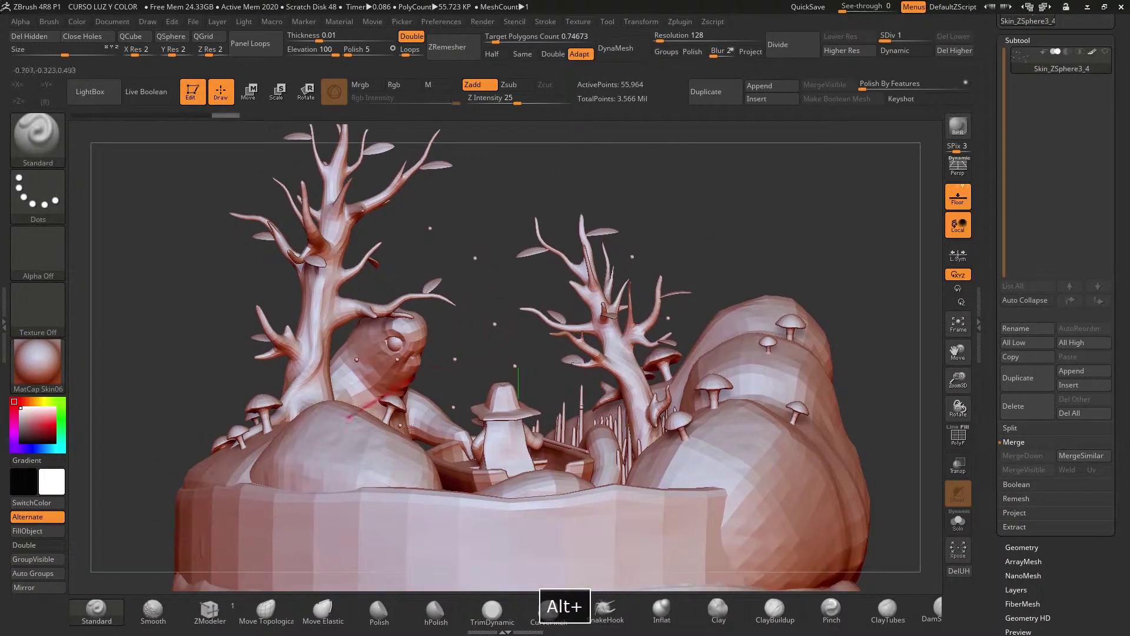
key("ctrl")
key("ctrl+alt+shift")
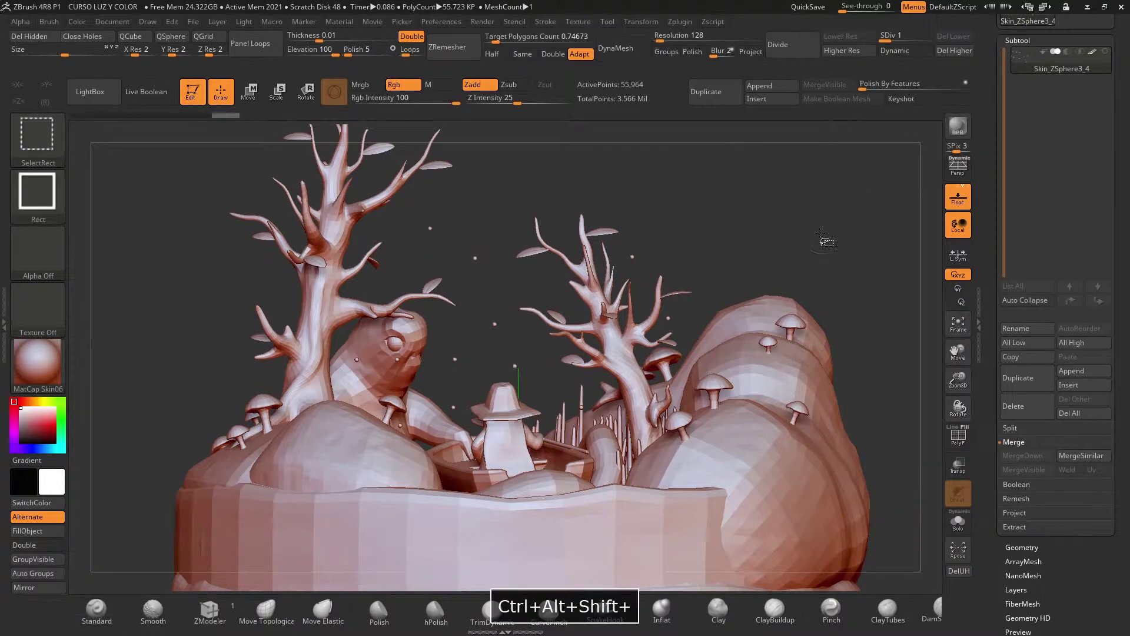
mouse_move(959, 389)
left_mouse_down()
mouse_move(935, 336)
mouse_move(855, 385)
mouse_move(827, 333)
left_mouse_up()
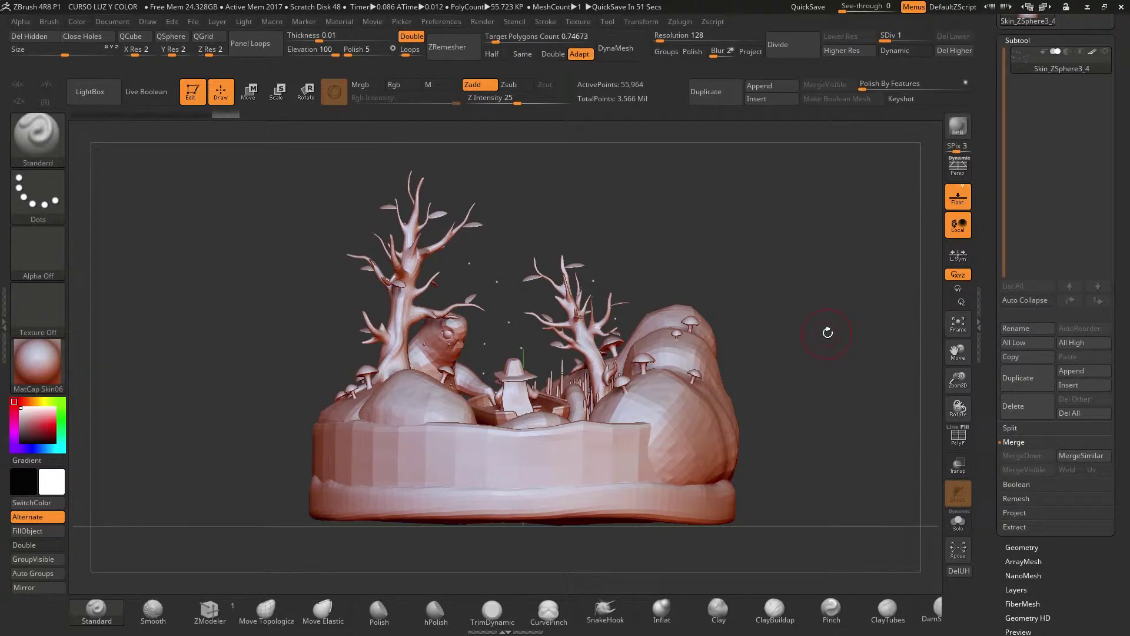
left_click_drag(828, 332, 877, 345)
mouse_move(957, 380)
left_mouse_down()
mouse_move(957, 402)
mouse_move(956, 366)
left_mouse_up()
left_click_drag(805, 328, 789, 346, "alt")
left_click_drag(958, 379, 957, 392)
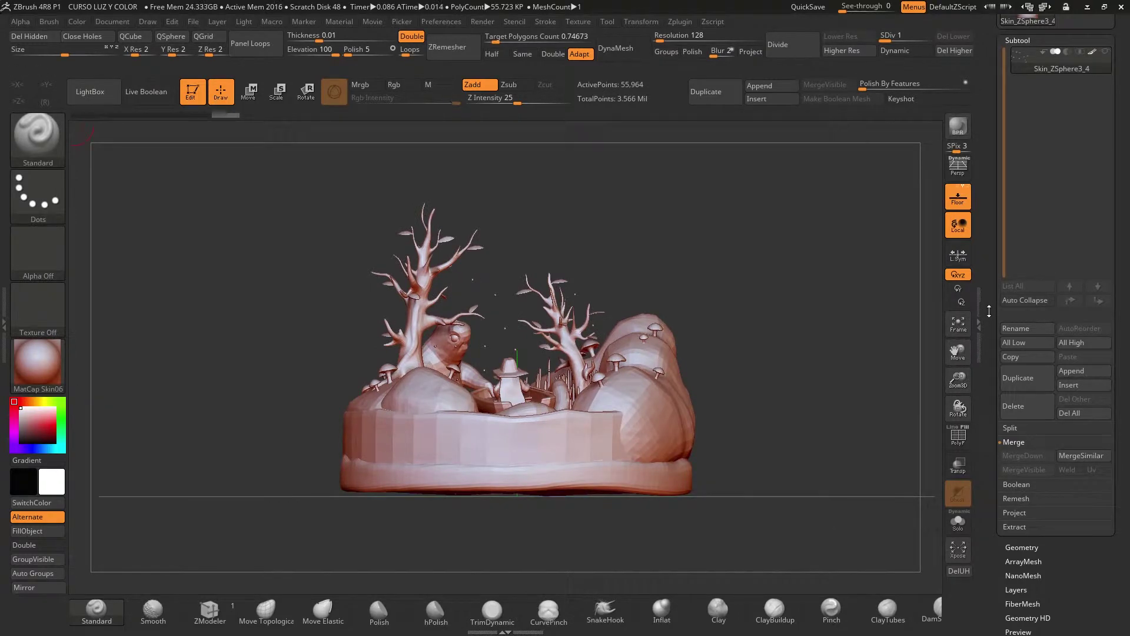
left_click_drag(957, 381, 860, 281)
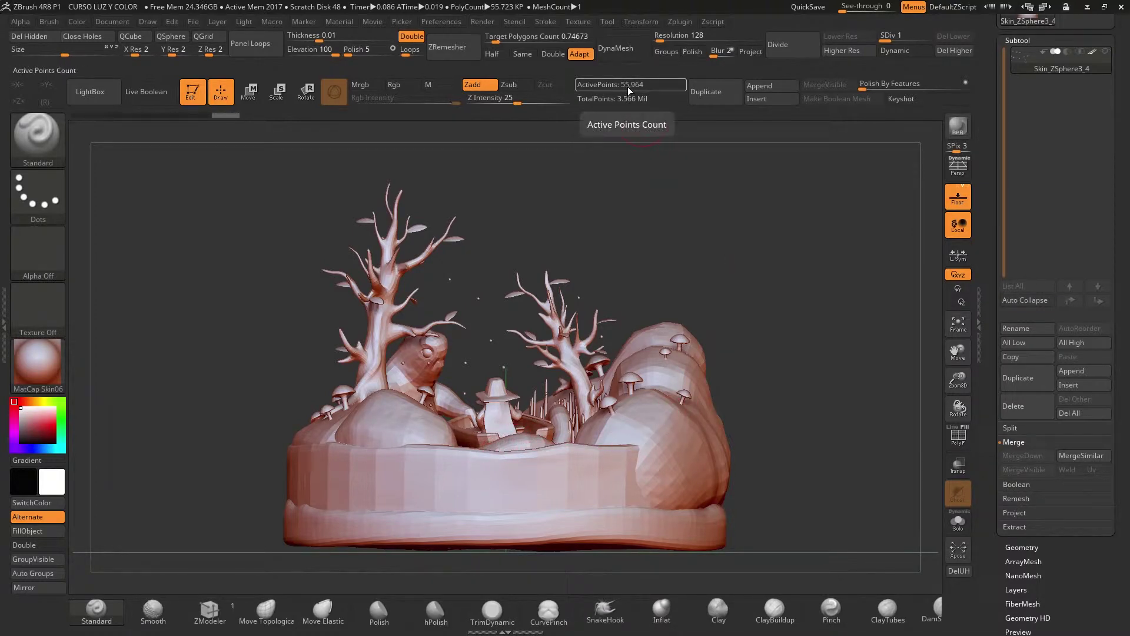
- Return the boat scene to SDiv 4 and view its restored surface detail
left_click_drag(882, 41, 903, 41)
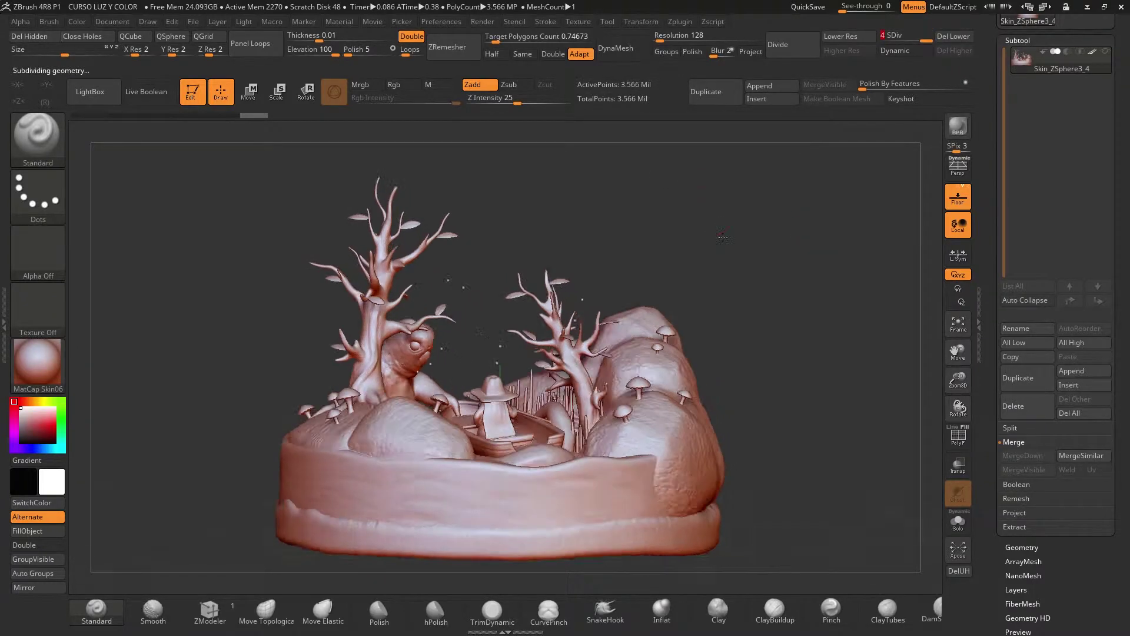
left_click_drag(731, 268, 789, 277, "alt")
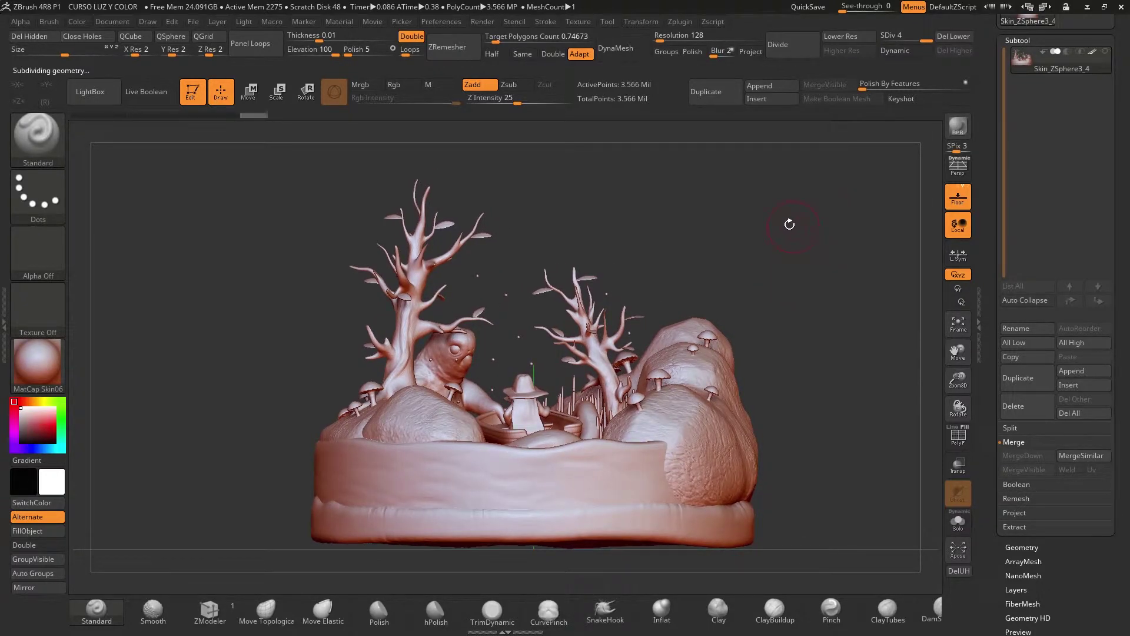
left_click_drag(789, 224, 856, 172)
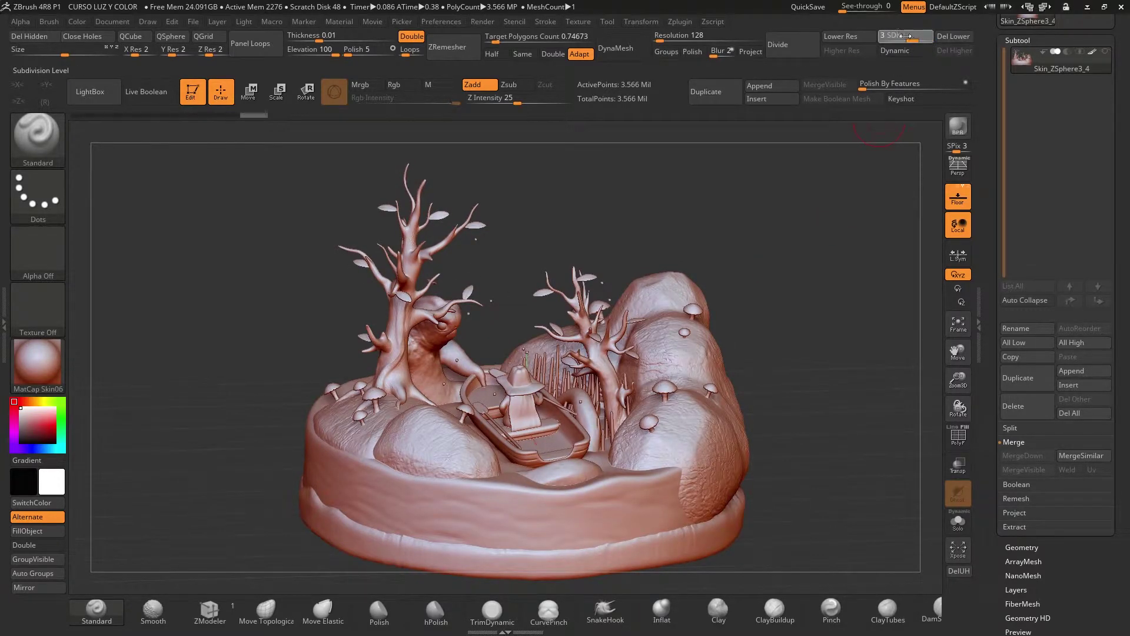
- Preview the boat scene at SDiv 3 and switch back to SDiv 4
left_click_drag(906, 36, 908, 37)
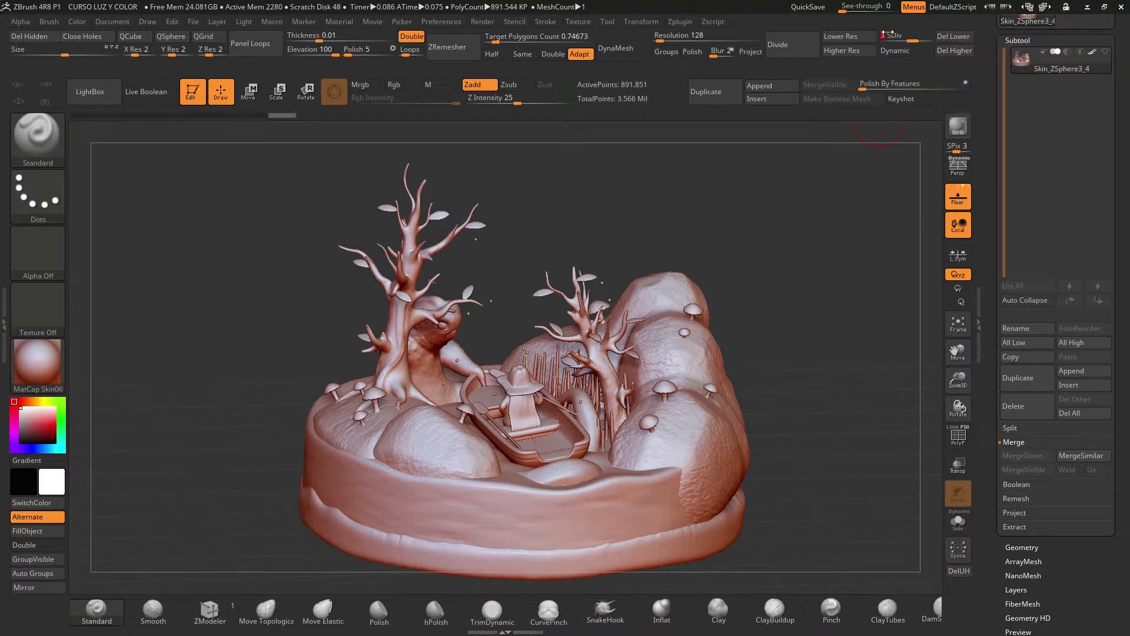
left_click_drag(856, 252, 821, 253)
key("d")
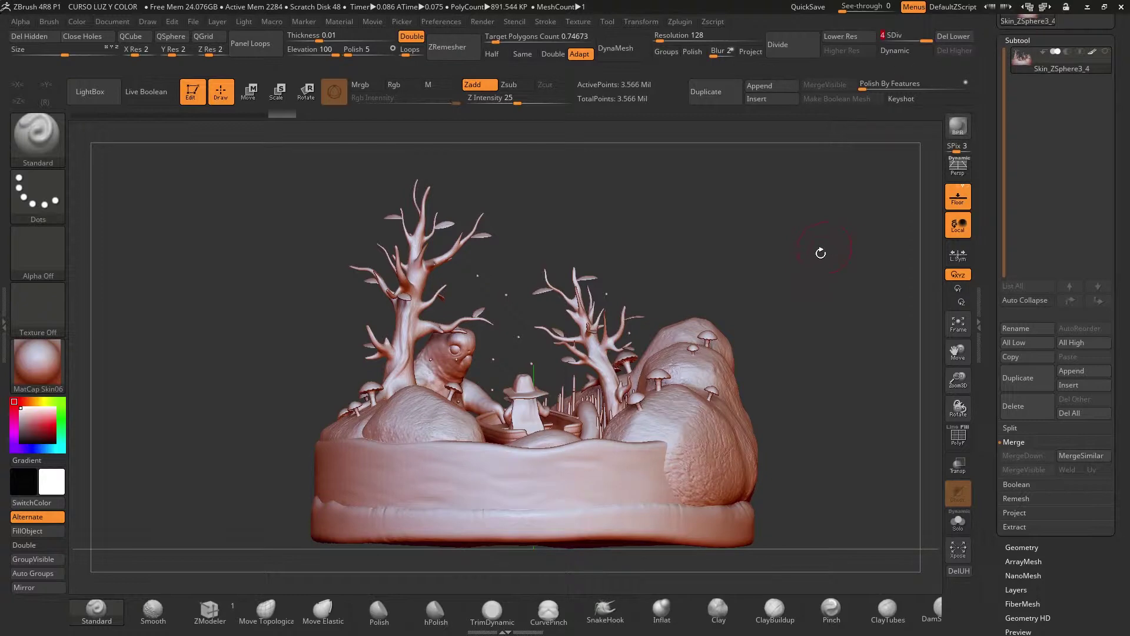
left_click_drag(795, 284, 774, 299, "alt")
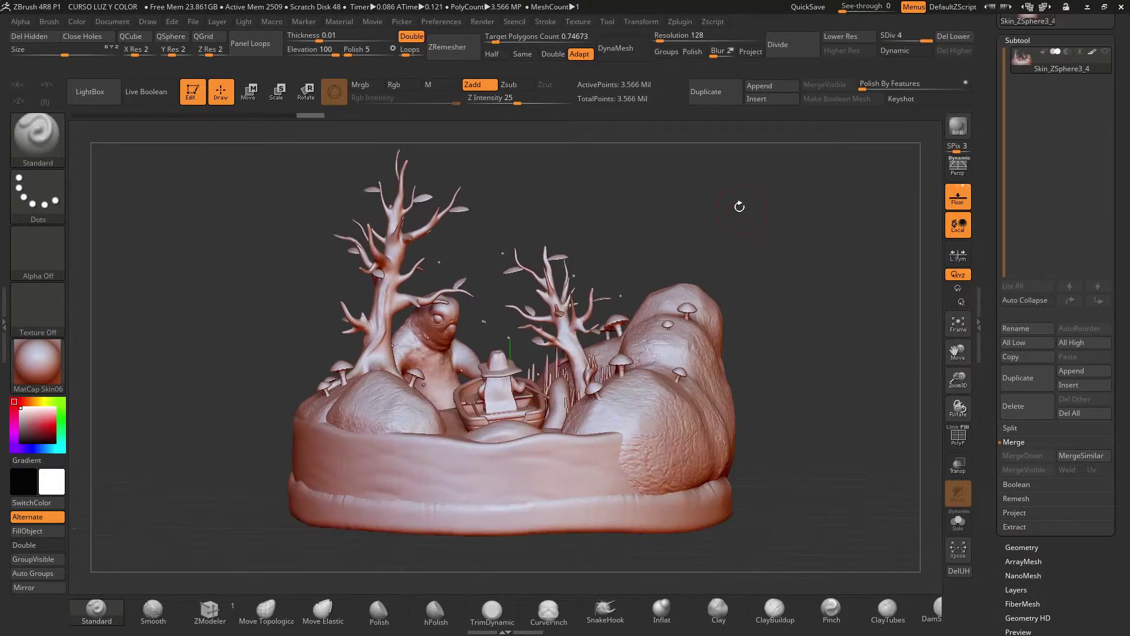
left_click_drag(739, 206, 687, 146)
mouse_move(674, 192)
left_mouse_down()
mouse_move(744, 263)
mouse_move(726, 272)
left_mouse_up()
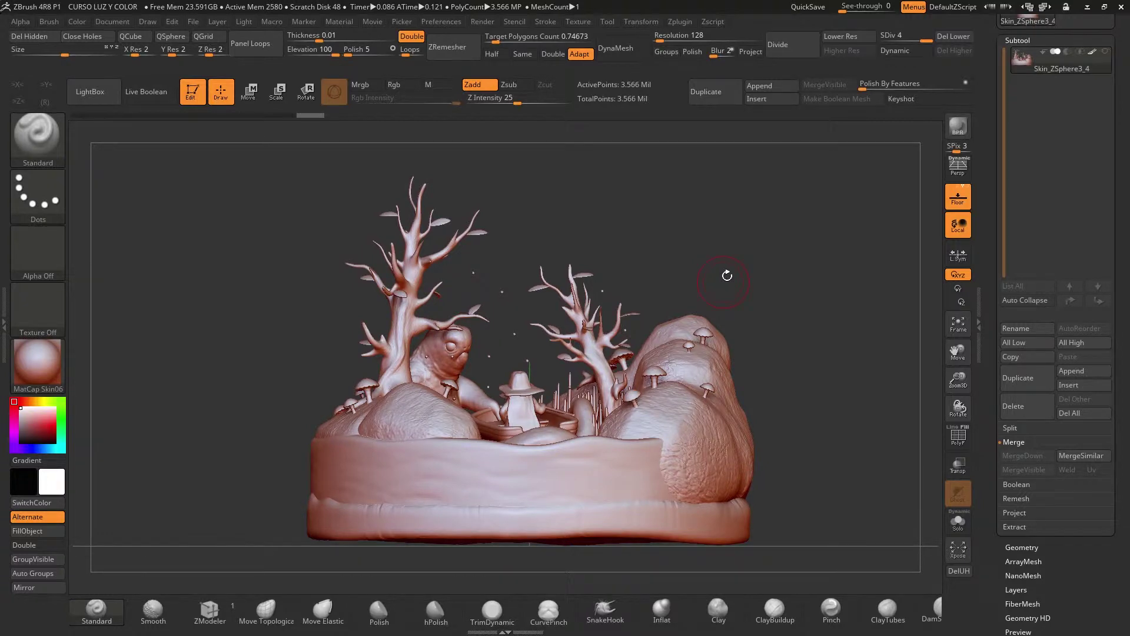
- Turn the polygroup colours back on and view the boat scene from above
left_click_drag(727, 276, 929, 395)
left_click(959, 439)
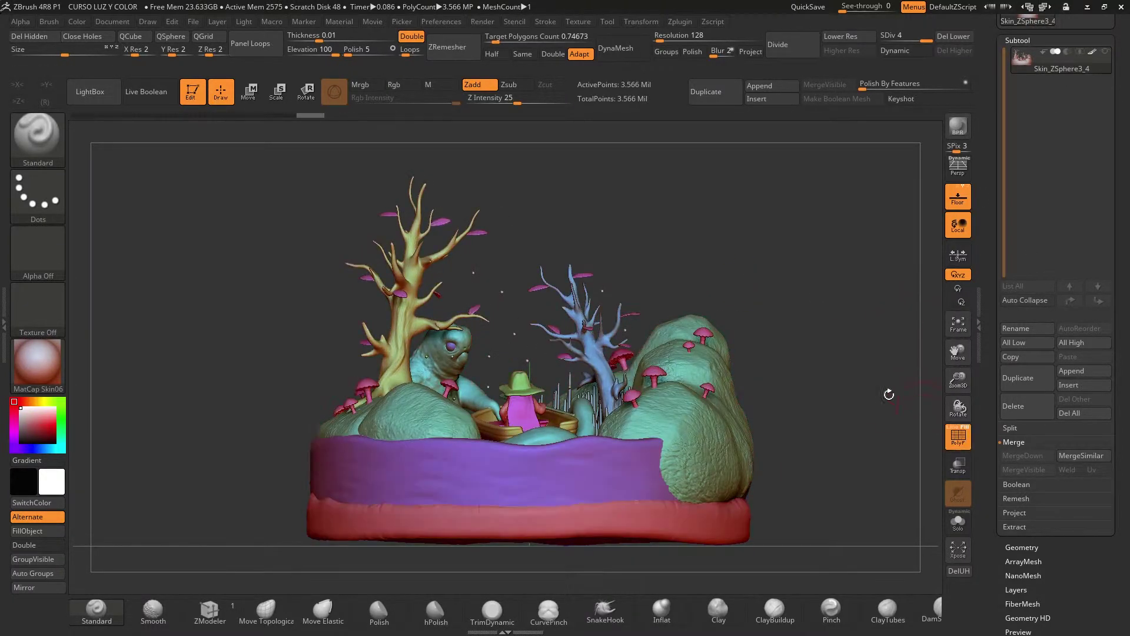
left_click_drag(798, 351, 808, 370)
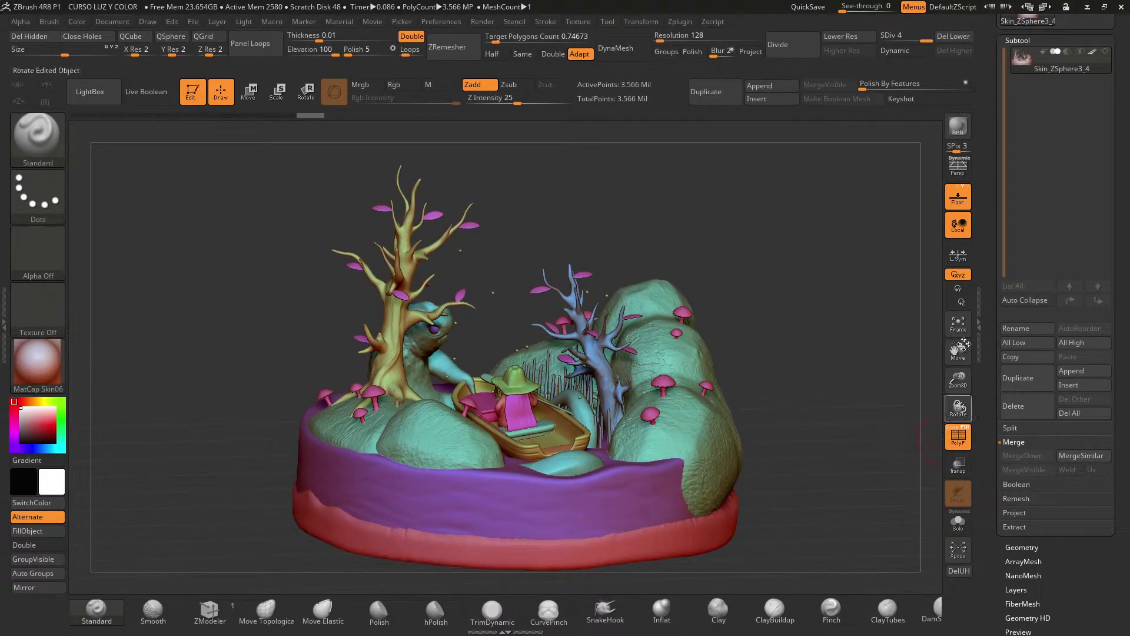
left_click_drag(828, 244, 744, 410)
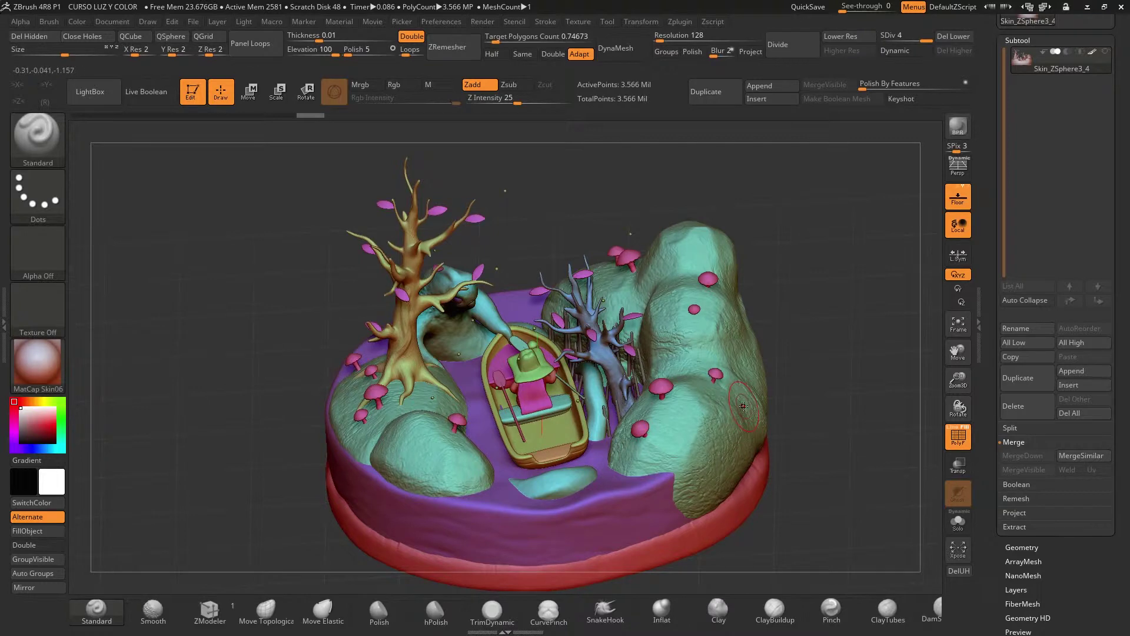
- Isolate the green rocks polygroup to inspect it, and show the whole scene again
left_click(744, 412, "ctrl+alt+shift")
mouse_move(795, 386)
left_mouse_down()
mouse_move(795, 334)
mouse_move(814, 385)
mouse_move(802, 340)
left_mouse_up()
key("ctrl+alt+shift")
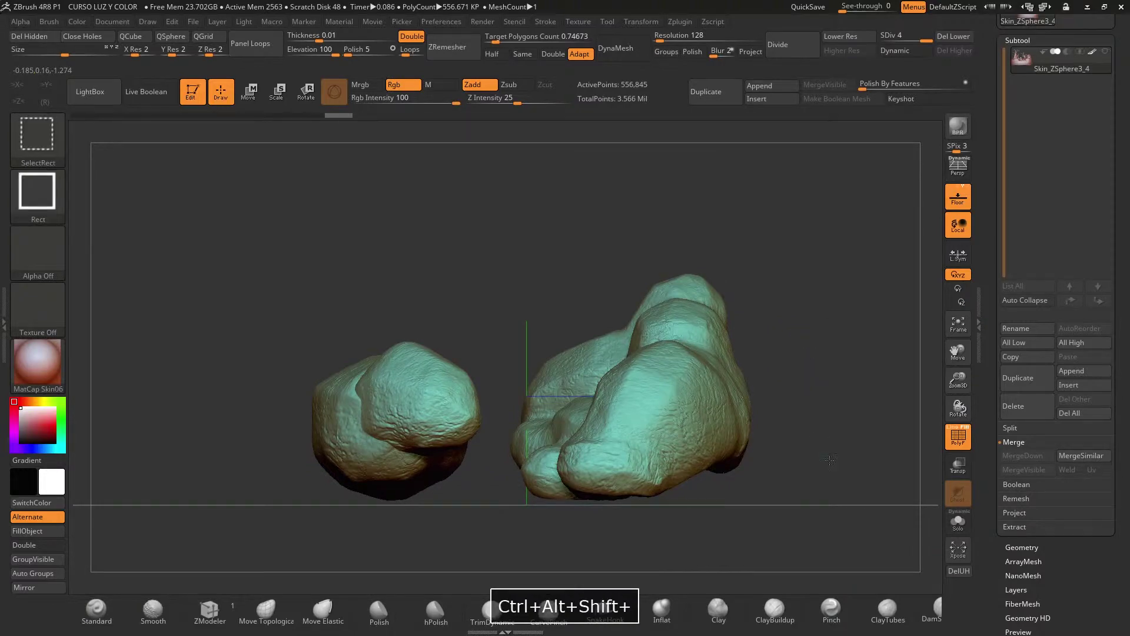
left_click(830, 460, "ctrl+shift")
- Isolate the red base polygroup to inspect it, and unhide the rest of the scene
left_click(665, 479, "ctrl+shift")
mouse_move(784, 462)
left_mouse_down()
mouse_move(790, 509)
mouse_move(777, 435)
mouse_move(730, 374)
left_mouse_up()
key("ctrl+shift")
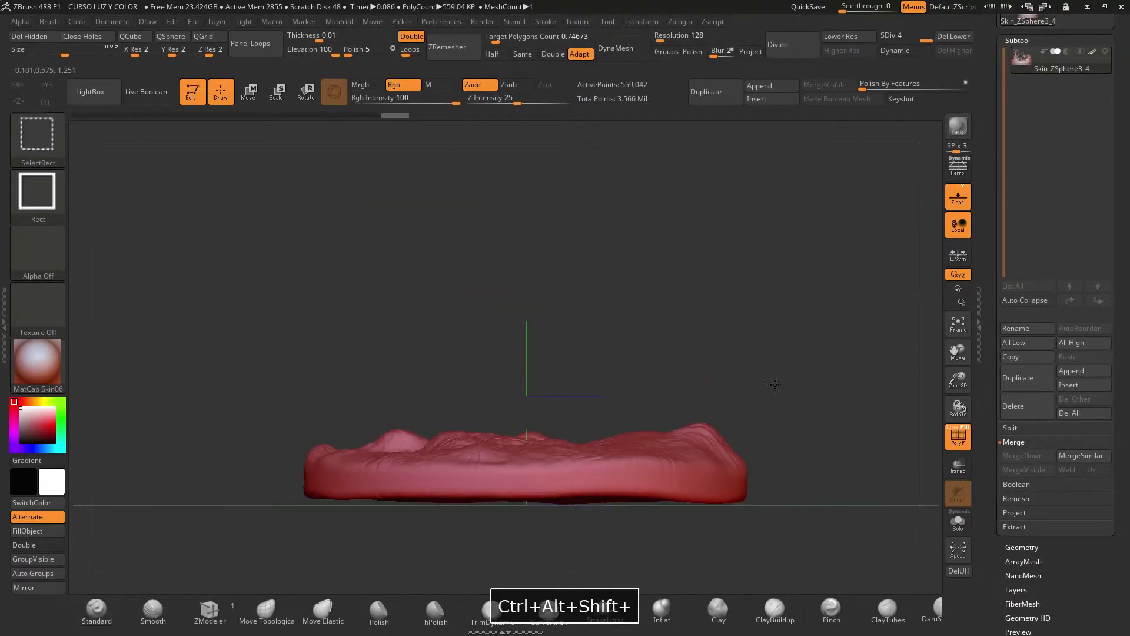
left_click(830, 449, "ctrl+shift")
- Isolate the purple water polygroup, look at it from above, and restore the full scene
left_click_drag(825, 450, 792, 503)
left_click(606, 456, "ctrl+shift")
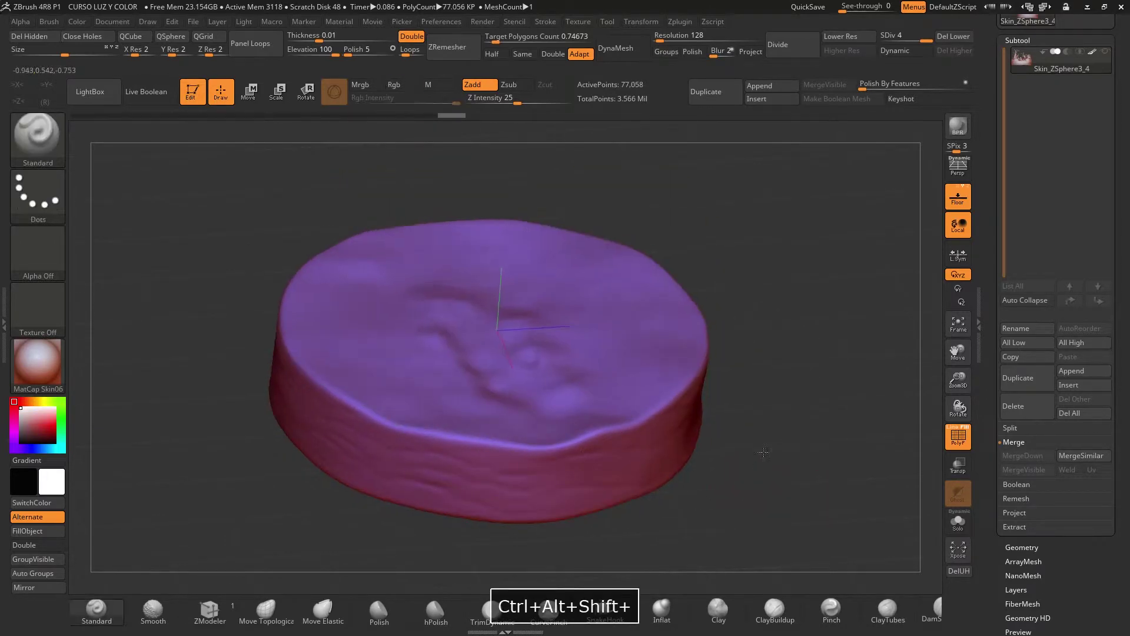
left_click_drag(763, 452, 767, 437)
left_click(807, 373, "ctrl+shift")
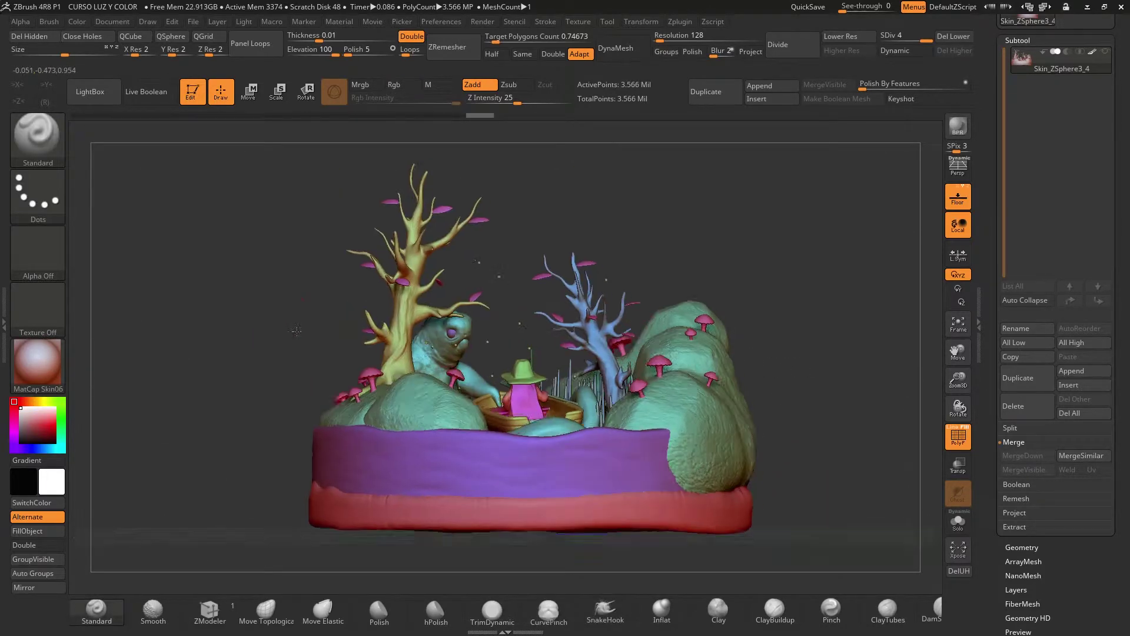
- Isolate the magenta leaves polygroup of the two trees and view the leaves up close
mouse_move(297, 332)
left_mouse_down()
mouse_move(353, 383)
mouse_move(318, 389)
mouse_move(300, 333)
left_mouse_up()
key("shift")
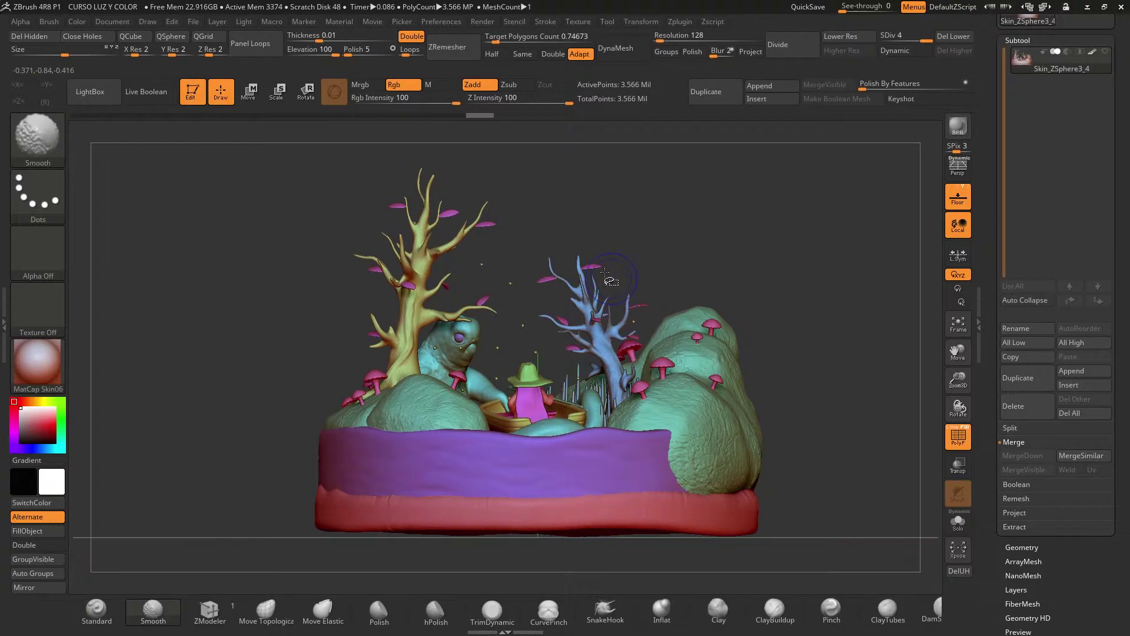
left_click(595, 268, "ctrl+shift")
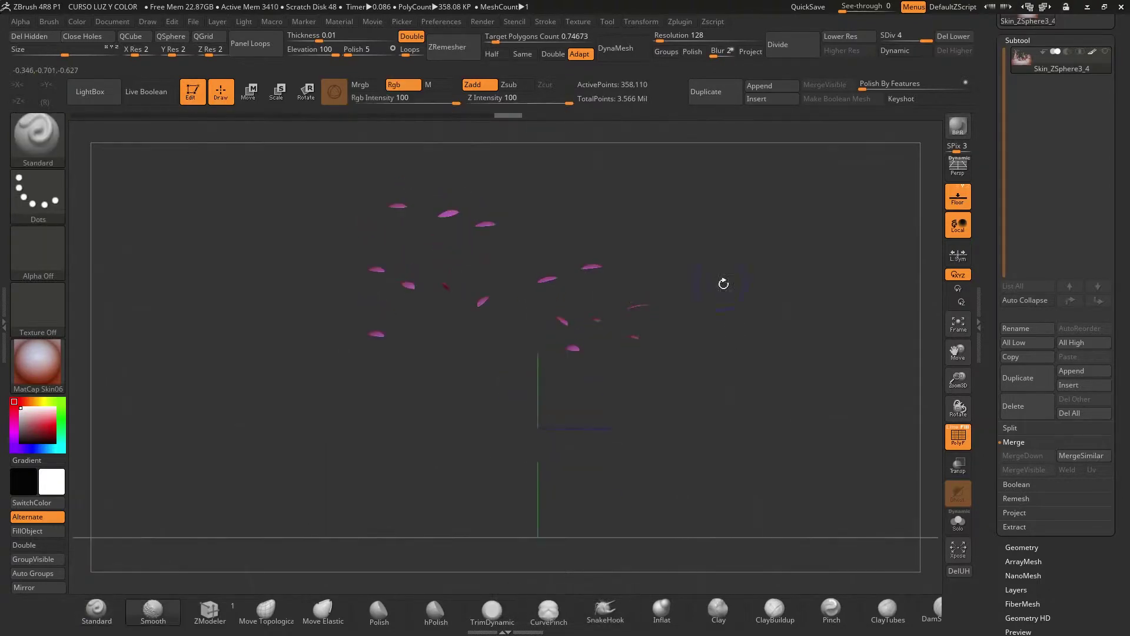
left_click_drag(958, 380, 957, 453)
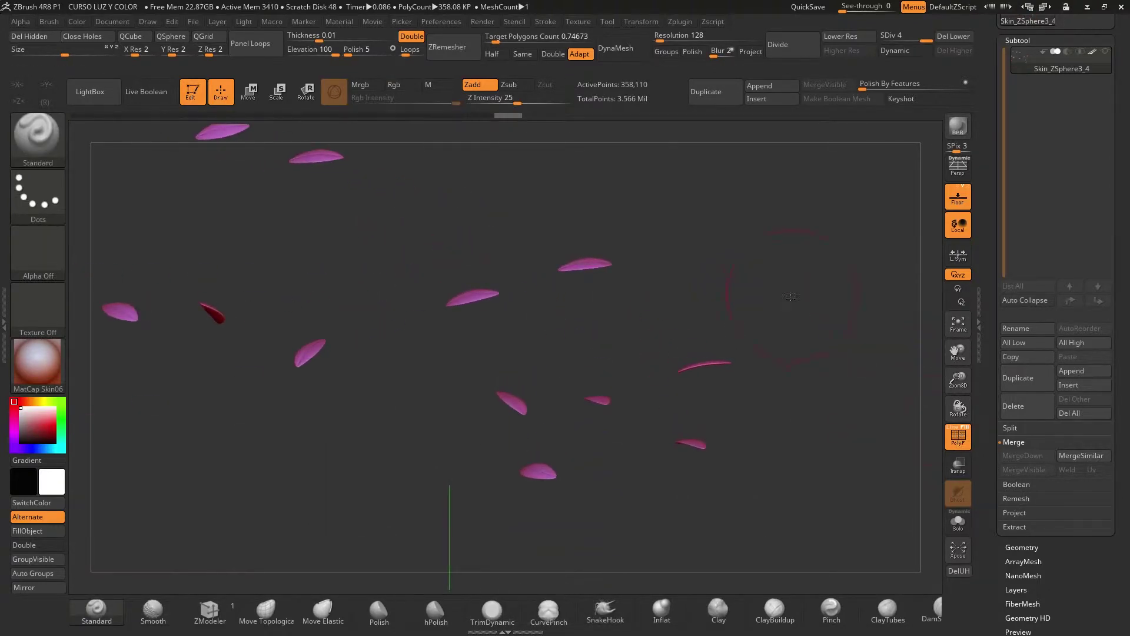
- Mask a single leaf of the isolated leaves polygroup, clear the mask, and unhide the rest of the scene
left_click_drag(790, 296, 764, 311)
left_click_drag(955, 379, 936, 445)
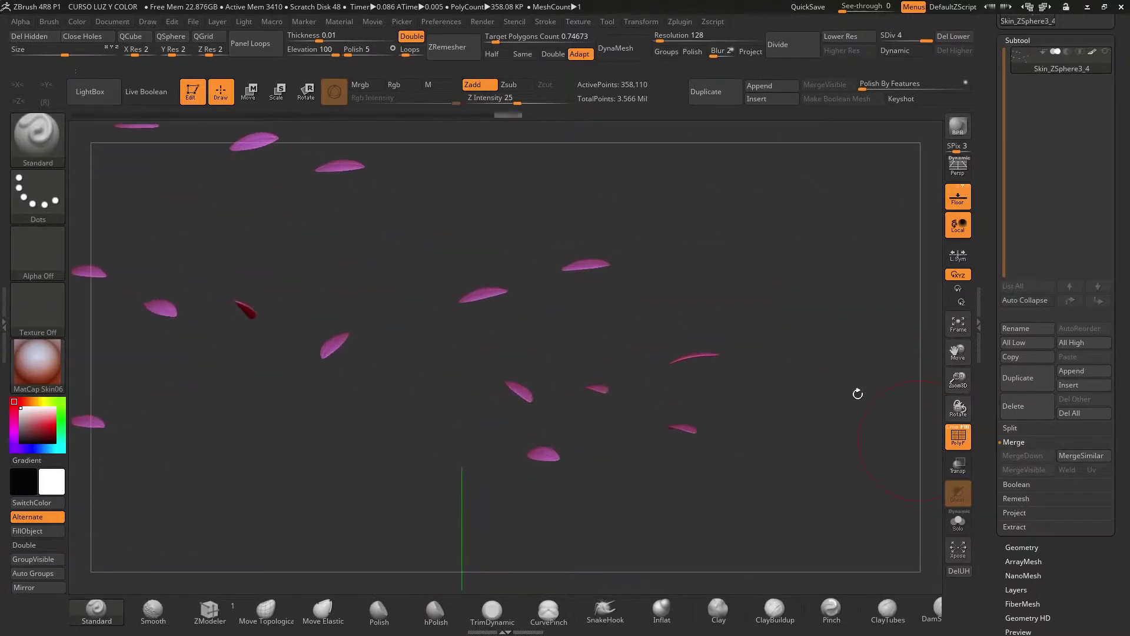
key("ctrl")
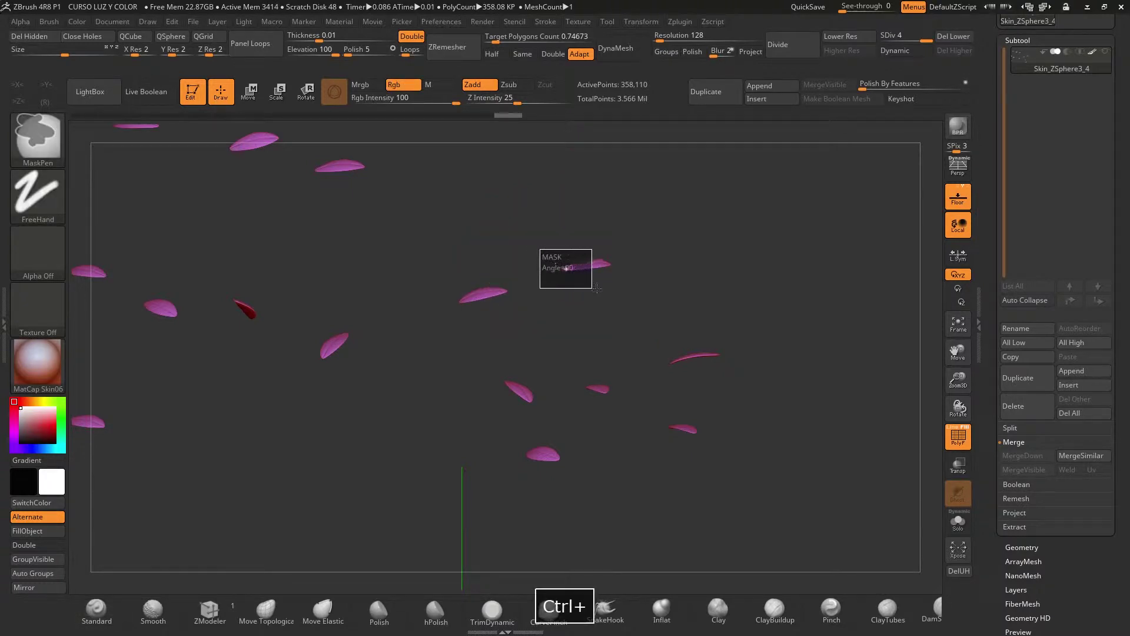
left_click_drag(596, 288, 623, 290, "ctrl")
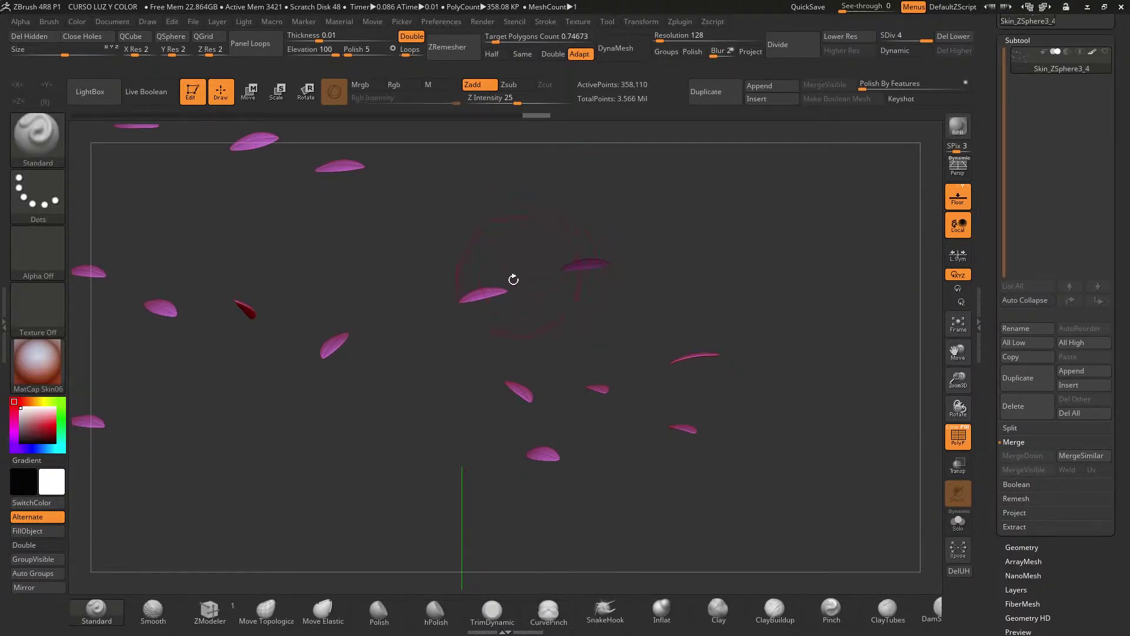
left_click_drag(560, 327, 606, 339, "ctrl")
left_click_drag(957, 379, 958, 359)
left_click(772, 345, "ctrl+alt+shift")
- Examine the polygroup colours across the whole scene, from the front and close to the two trees
left_click_drag(794, 434, 875, 293)
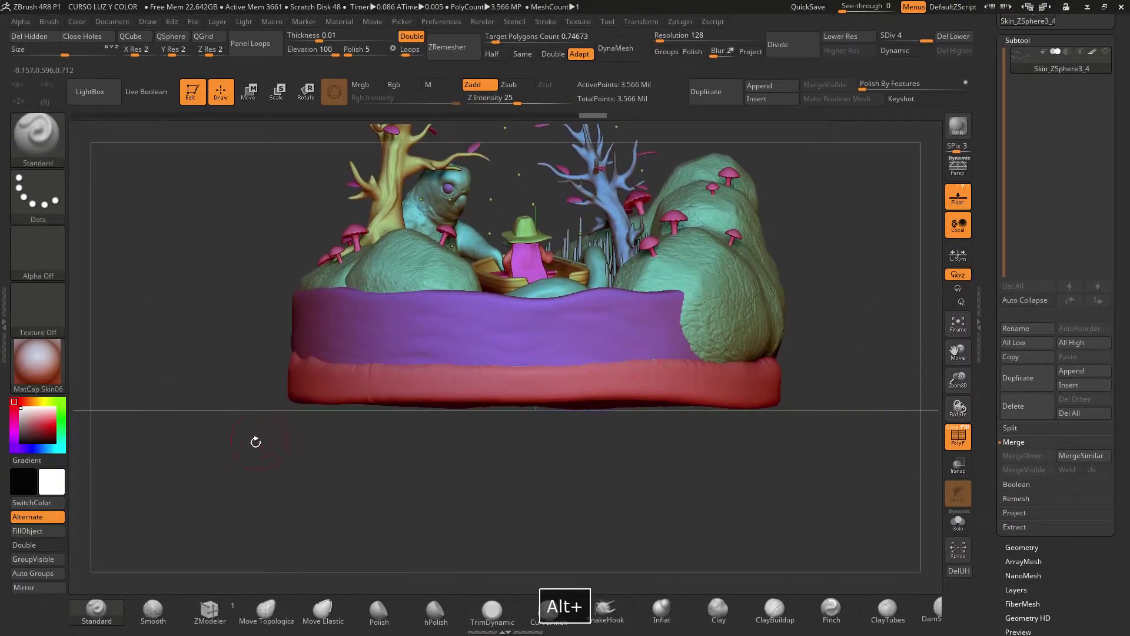
left_click_drag(300, 444, 354, 543, "alt")
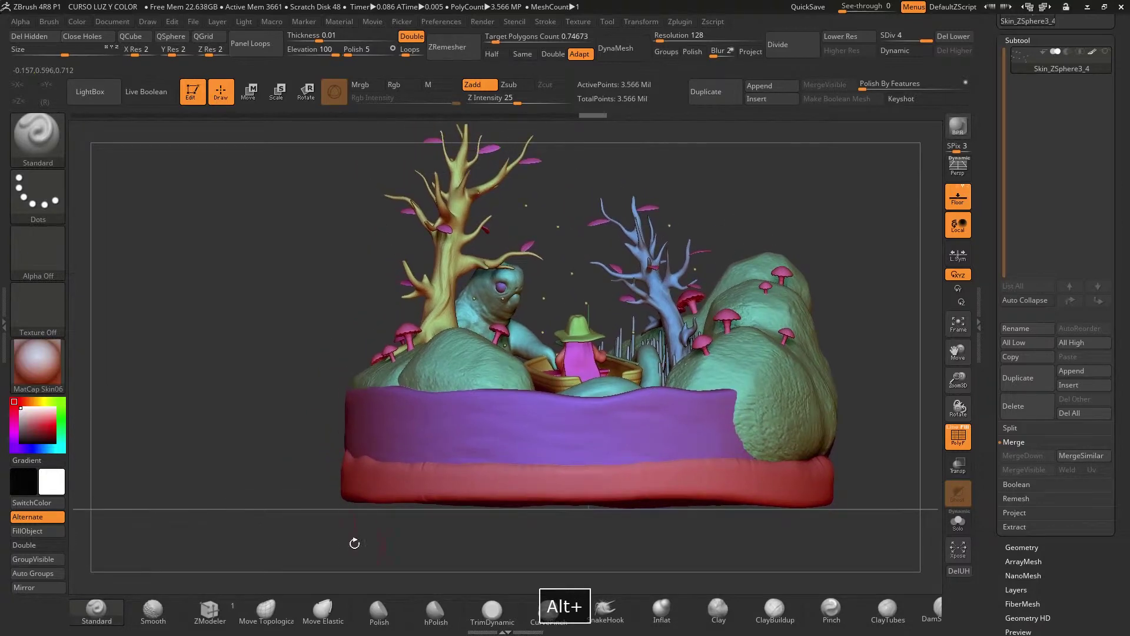
left_click_drag(285, 493, 415, 530)
left_click_drag(855, 280, 796, 267, "shift")
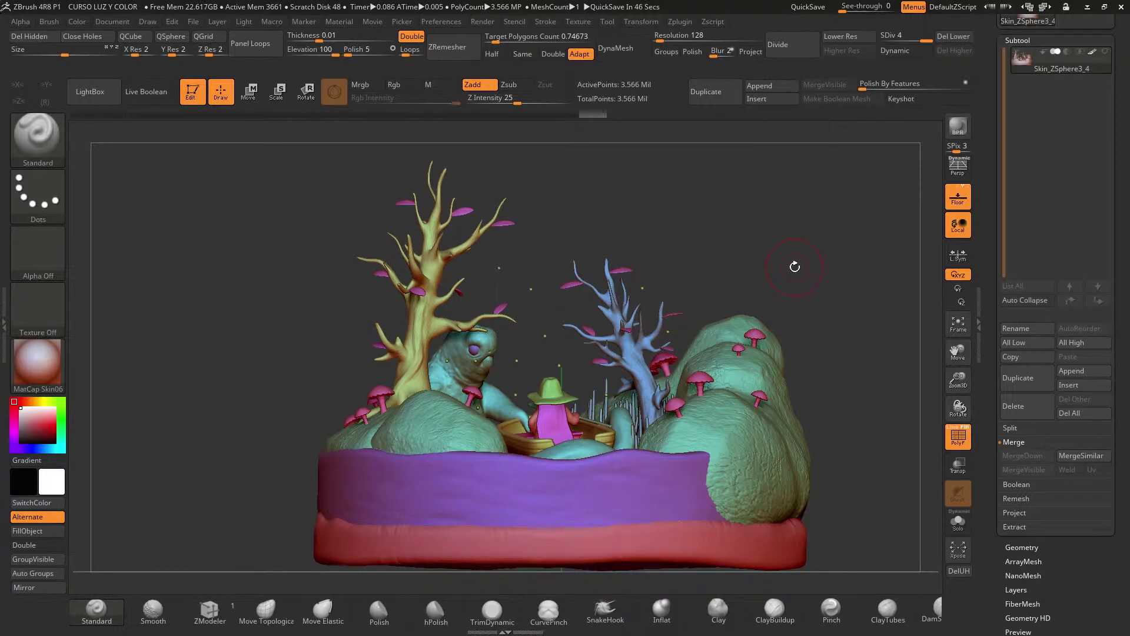
left_click_drag(959, 381, 933, 486)
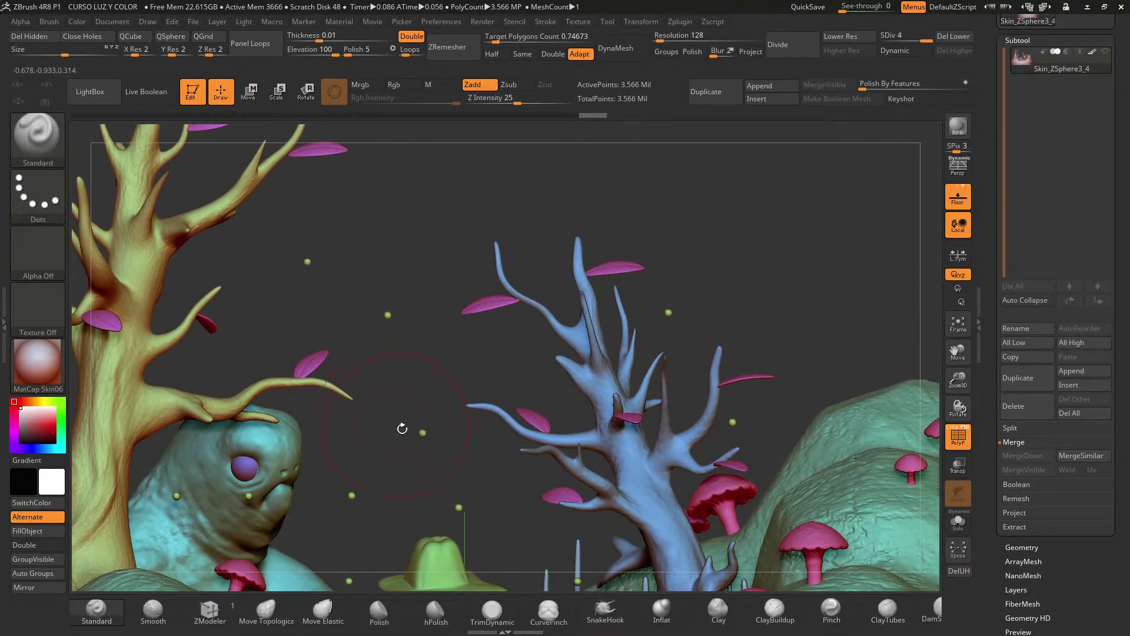
left_click_drag(389, 460, 318, 531, "alt")
right_click_drag(323, 360, 823, 386)
left_click_drag(957, 381, 837, 365)
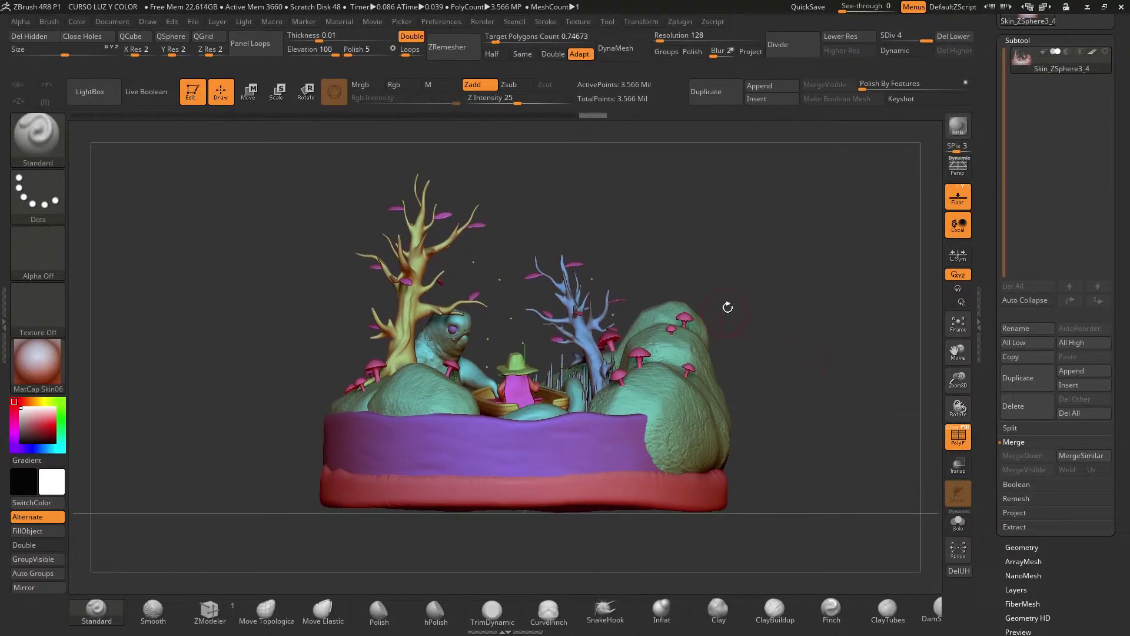
left_click_drag(726, 306, 730, 331)
mouse_move(708, 254)
left_mouse_down("alt")
mouse_move(734, 262)
mouse_move(717, 273)
left_mouse_up("alt")
- Turn off the Polyframe display and isolate the mushrooms and the smaller tree one at a time, restoring the full scene after each
left_click(958, 437)
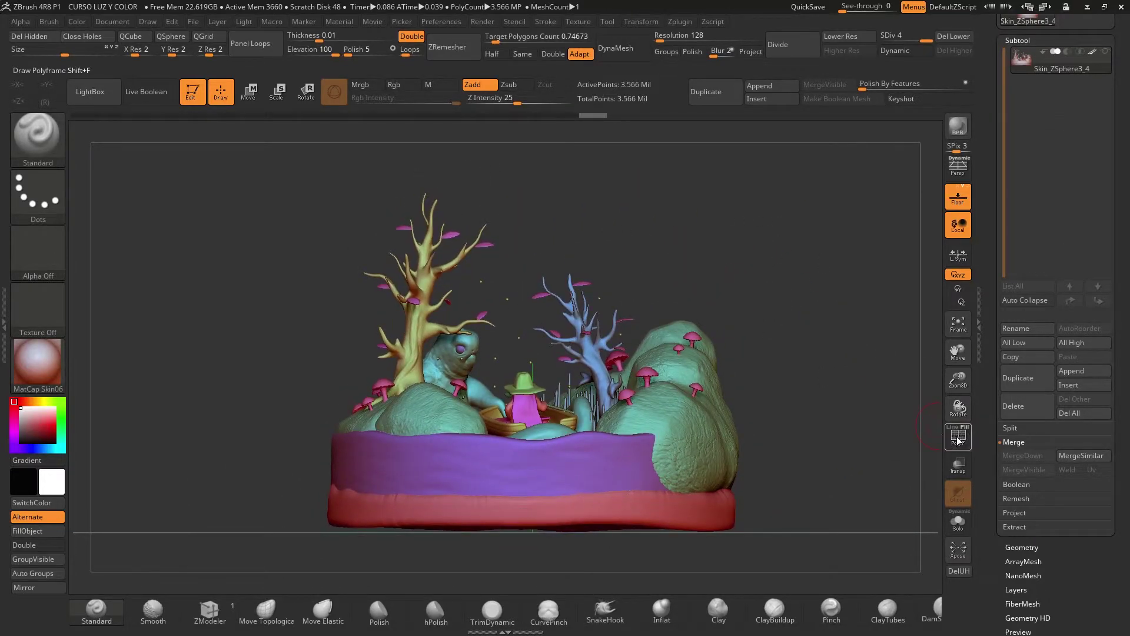
left_click_drag(853, 360, 814, 342)
left_click_drag(698, 288, 767, 272, "alt")
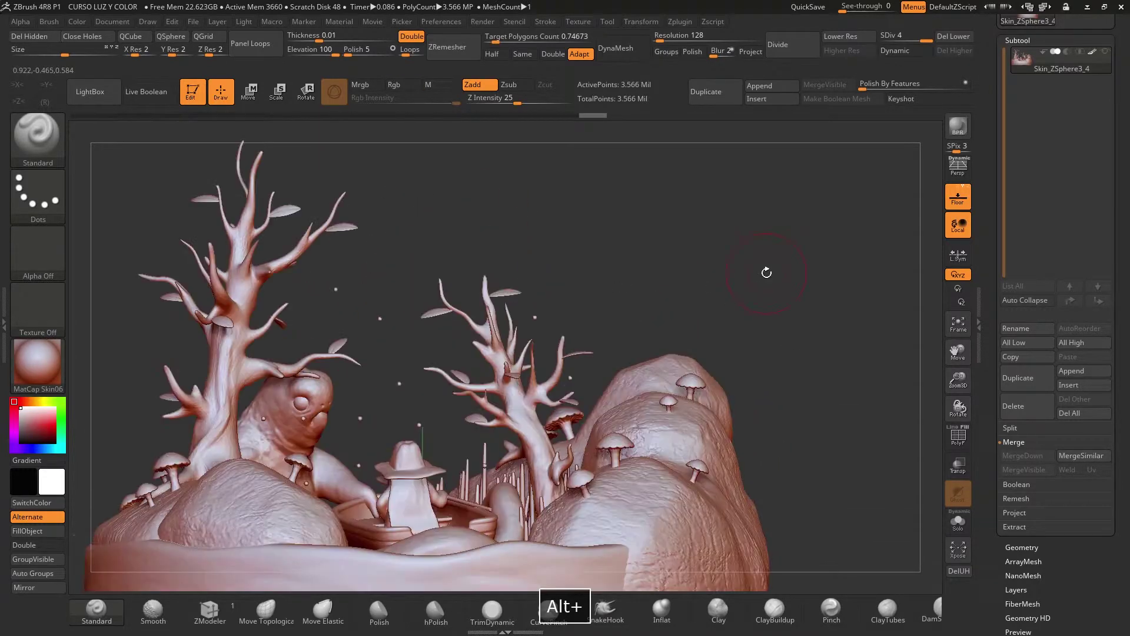
left_click(686, 389, "ctrl+alt+shift")
left_click(572, 342, "ctrl+shift")
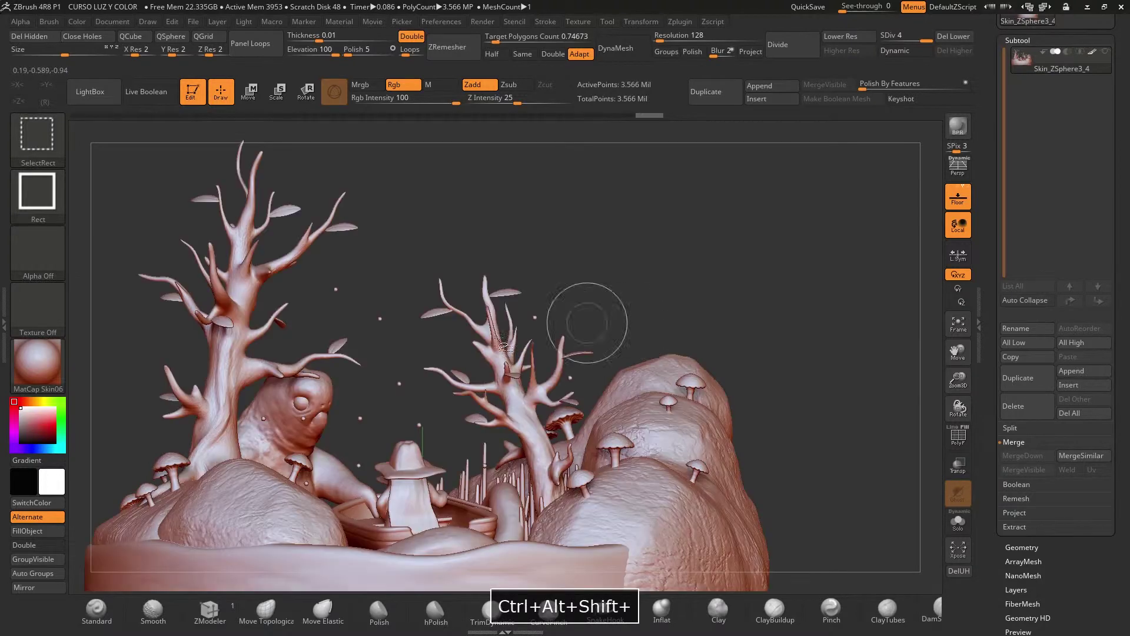
left_click(506, 384, "ctrl+shift")
left_click(419, 307, "ctrl+shift")
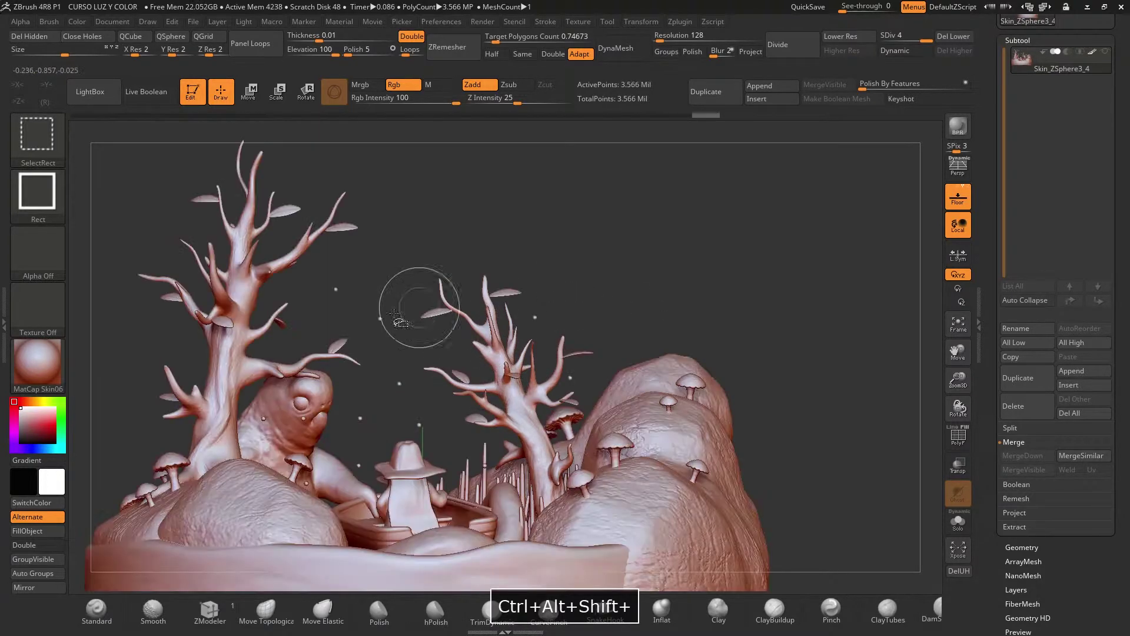
- Turn Polyframe back on and isolate each purple eye of the large creature, unhiding the scene after each one
left_click(955, 436)
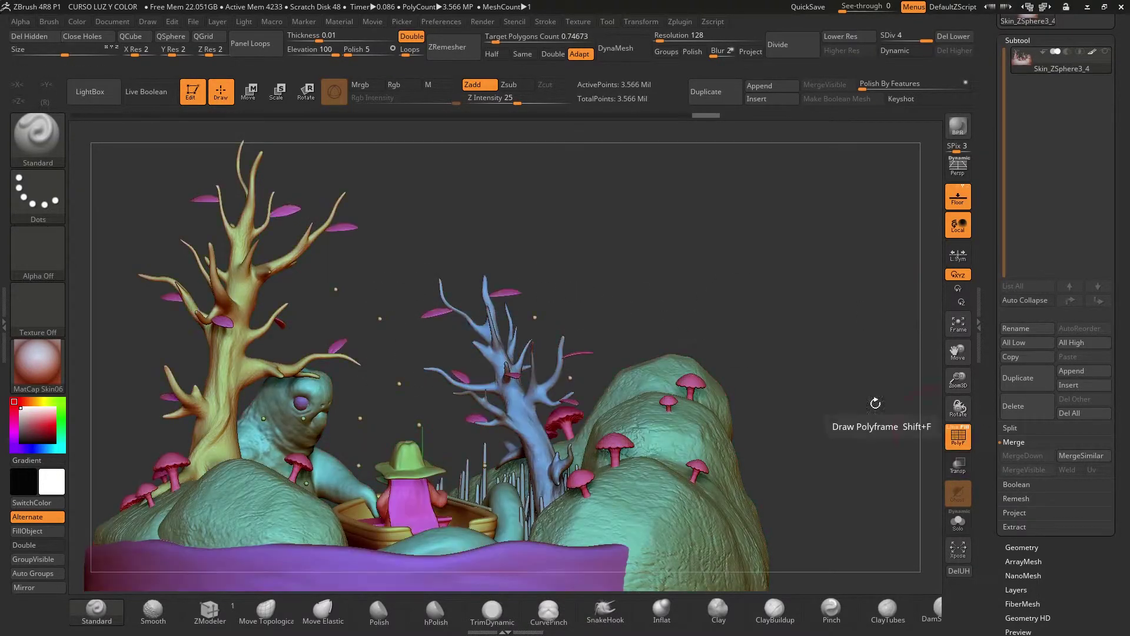
left_click_drag(372, 384, 474, 329, "alt")
left_click(423, 329, "ctrl+shift")
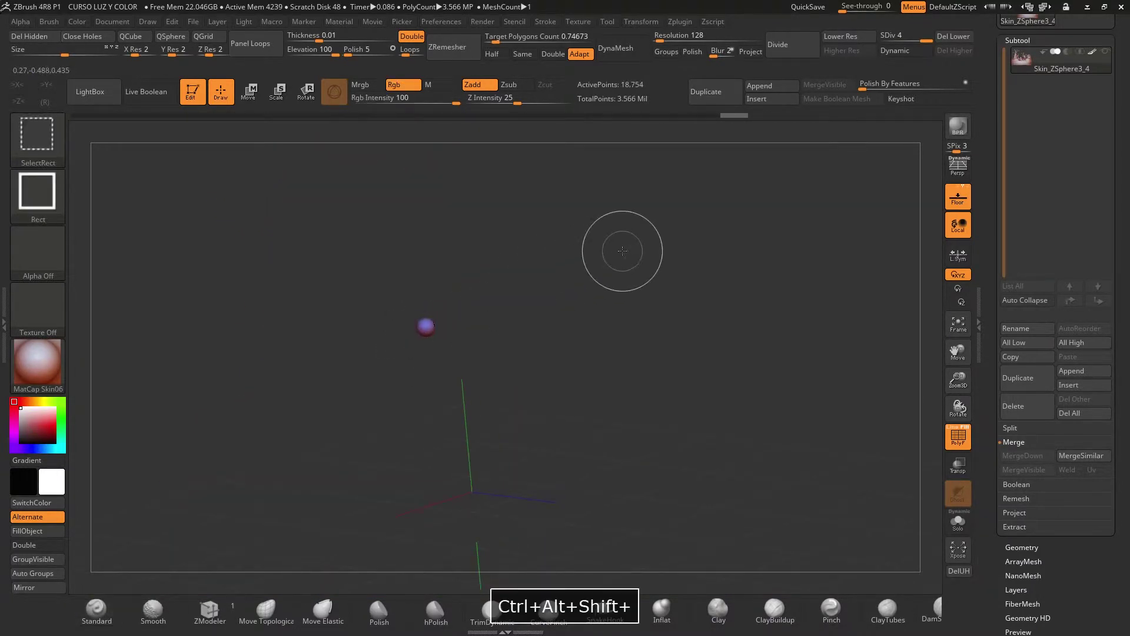
left_click(623, 250, "ctrl+shift")
left_click_drag(701, 275, 464, 306)
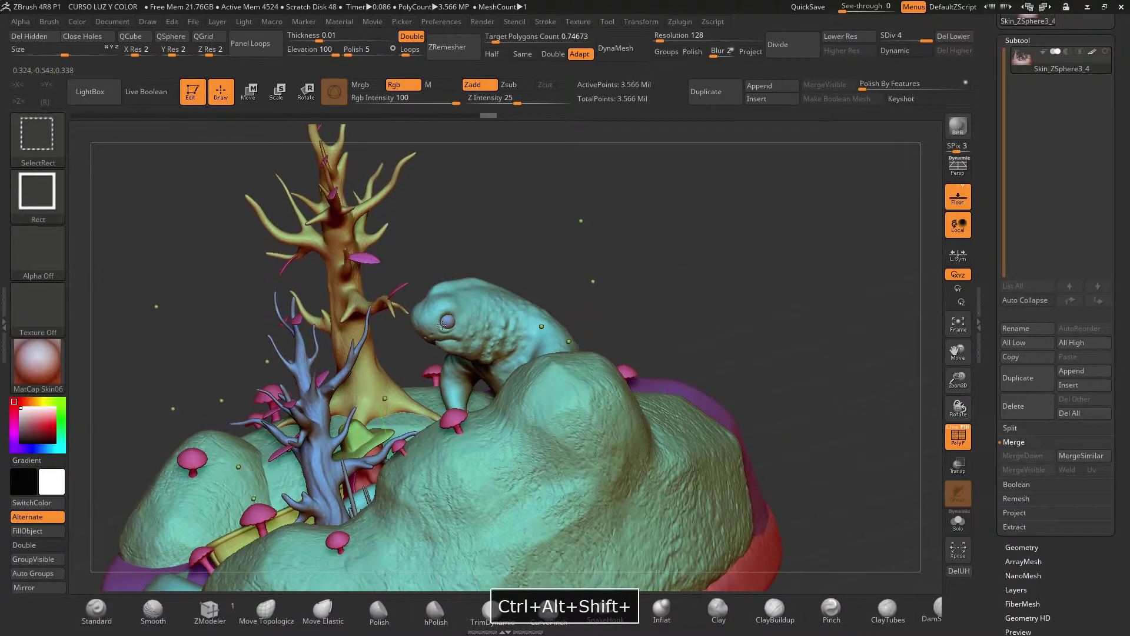
left_click(452, 317, "ctrl+alt+shift")
left_click(735, 287, "ctrl+shift")
- Isolate the eyes of the character with the hat in the boat, and return to the full scene seen from behind the character
left_click_drag(746, 289, 518, 388)
left_click(443, 430, "ctrl+alt+shift")
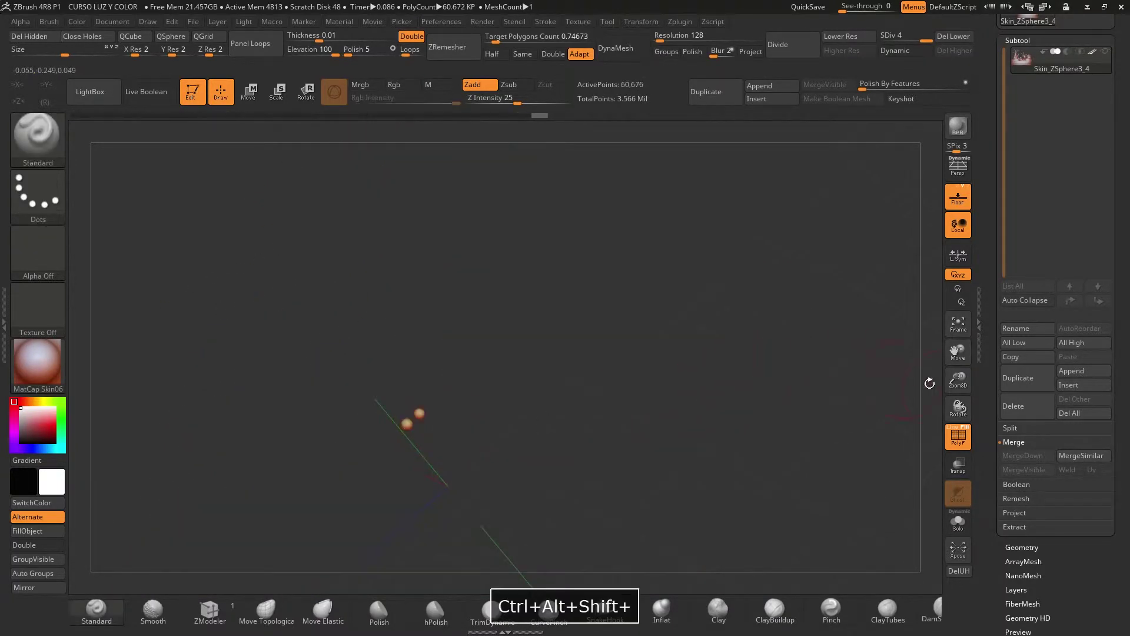
left_click(614, 397, "ctrl+alt+shift")
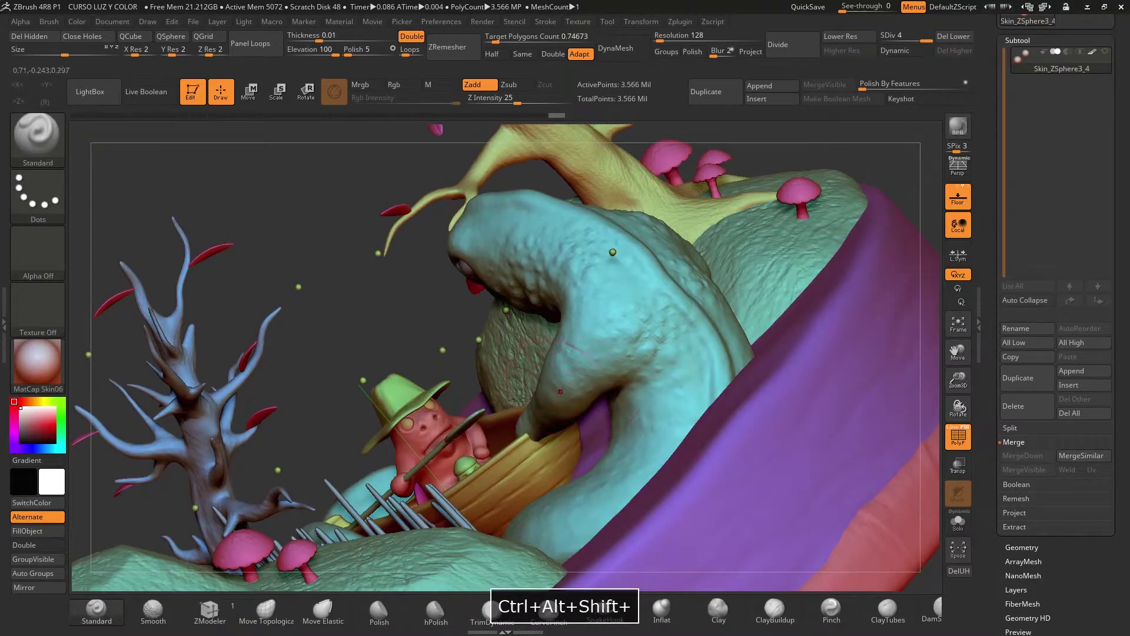
left_click_drag(357, 351, 555, 312)
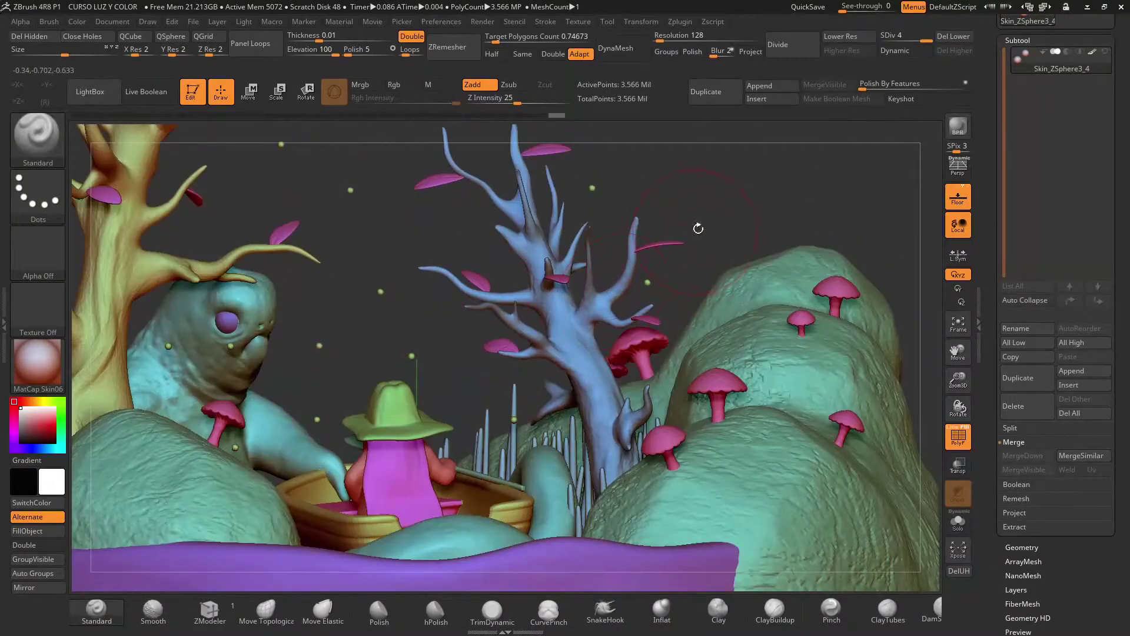
left_click_drag(699, 227, 716, 256, "alt")
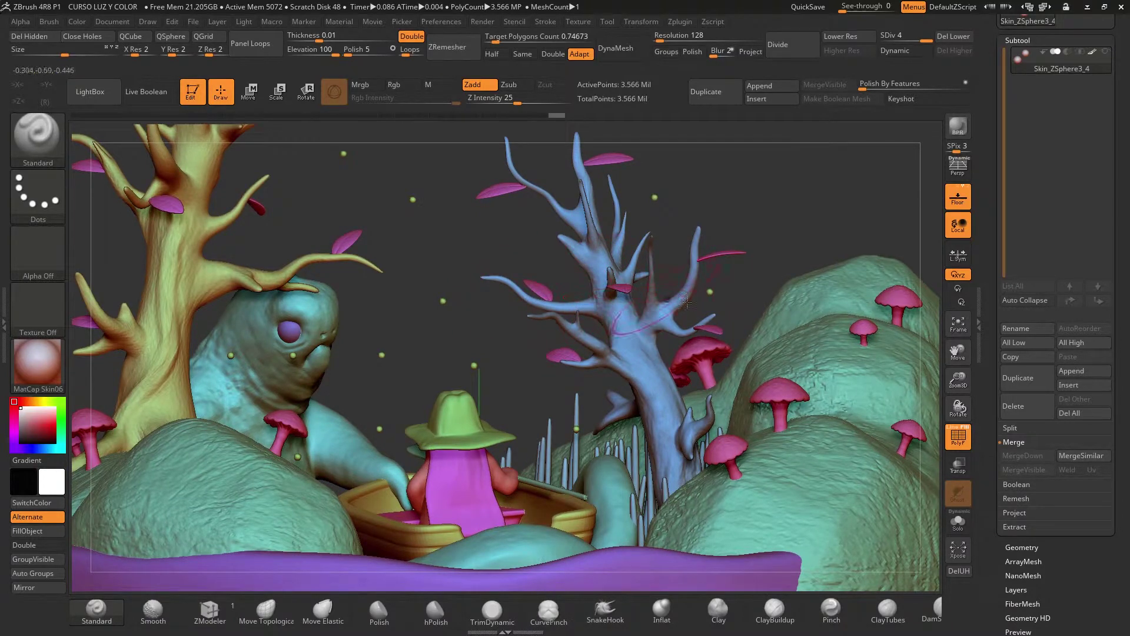
- Isolate the green rocks, the blue tree and the magenta leaves polygroups one by one, showing the whole scene after each
left_click(802, 314, "ctrl+alt+shift")
left_click(677, 312, "ctrl+alt+shift")
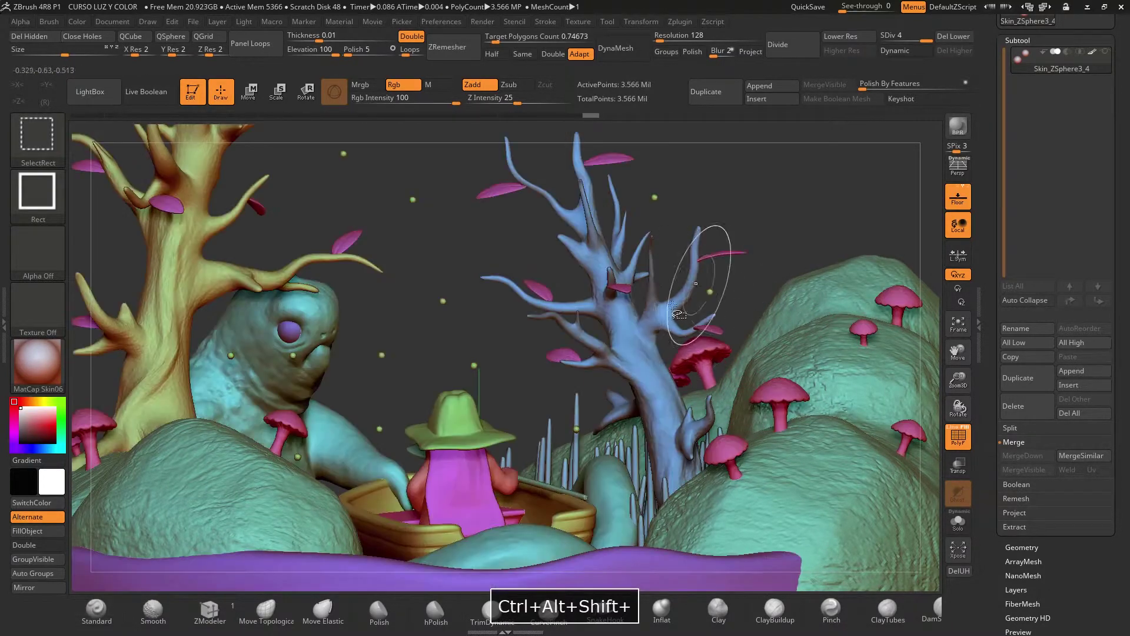
left_click(633, 347, "ctrl+alt+shift")
left_click(436, 318, "ctrl+shift")
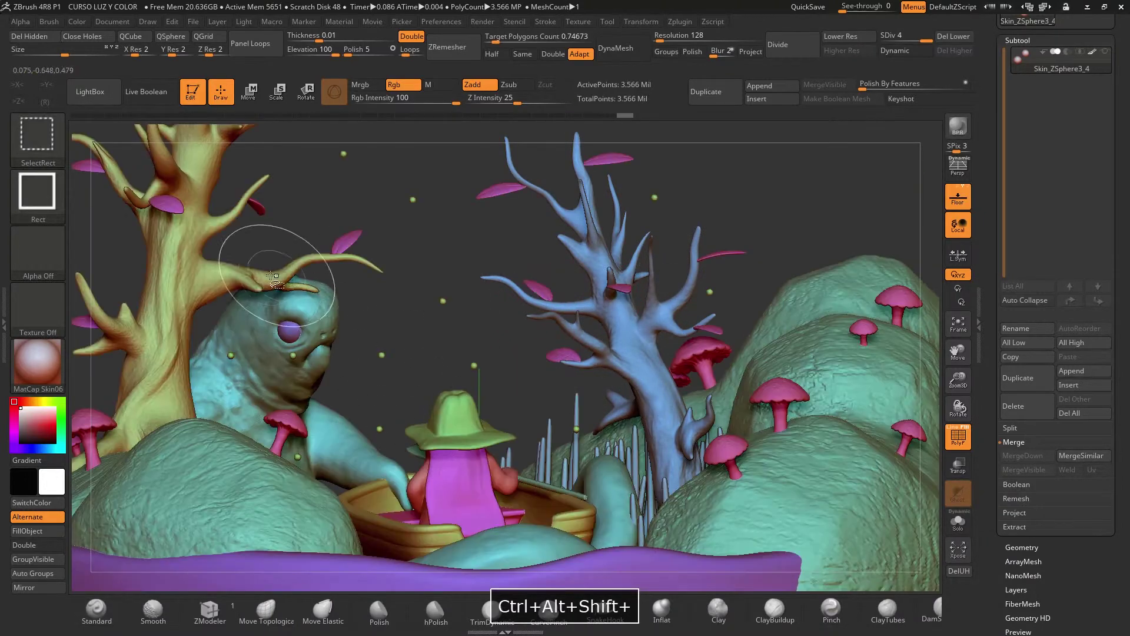
left_click(341, 242, "ctrl+shift")
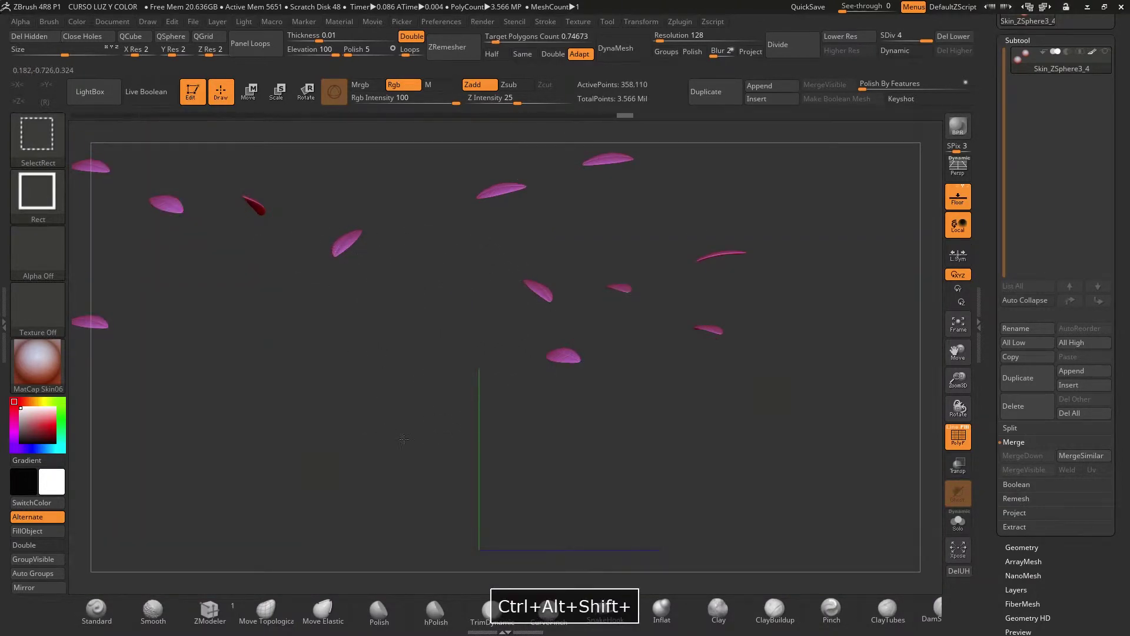
left_click(403, 333, "ctrl+shift")
- Turn off the Polyframe display and view the whole scene from the front without polygroup colours
left_click_drag(965, 388, 953, 332)
left_click_drag(833, 357, 863, 409, "alt")
left_click_drag(967, 389, 962, 371)
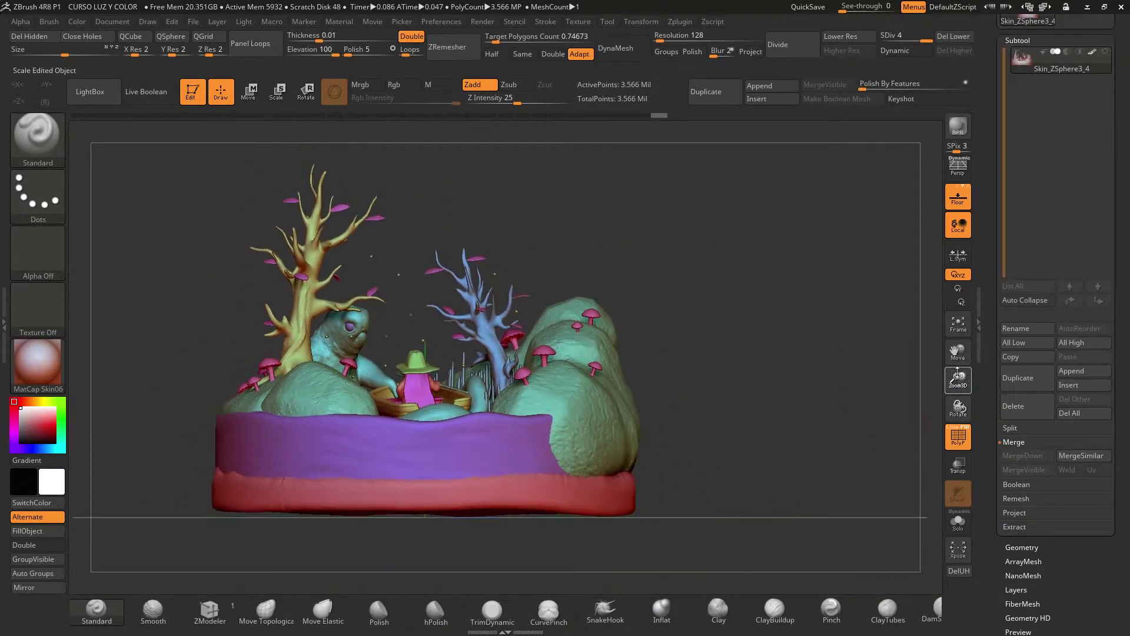
left_click_drag(778, 366, 798, 396, "alt")
left_click(949, 441)
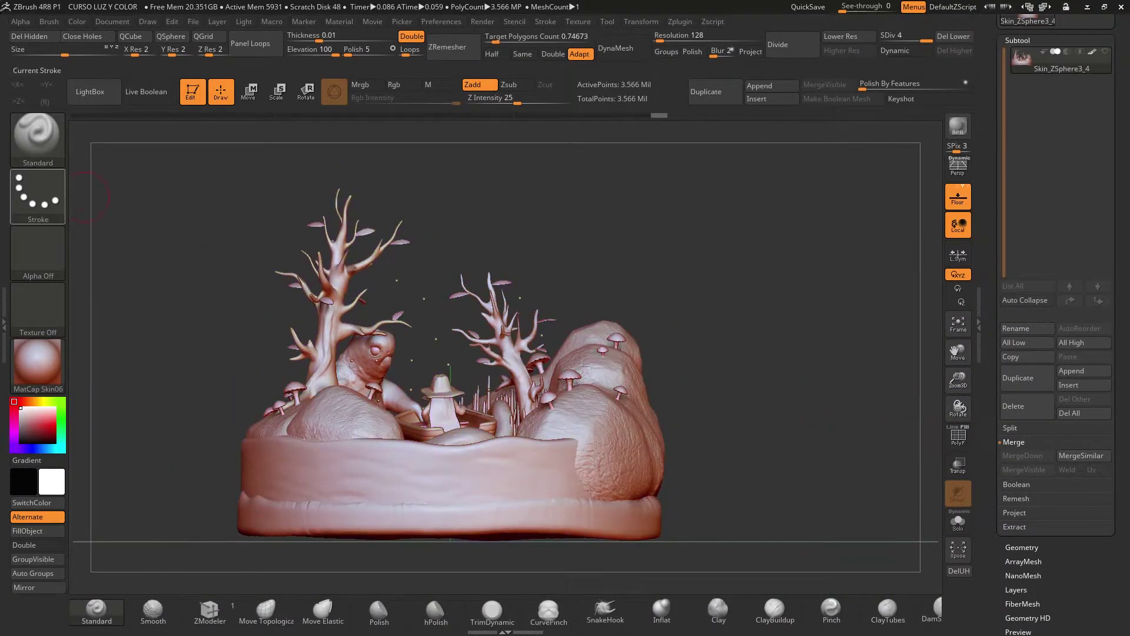
left_click_drag(715, 415, 724, 401)
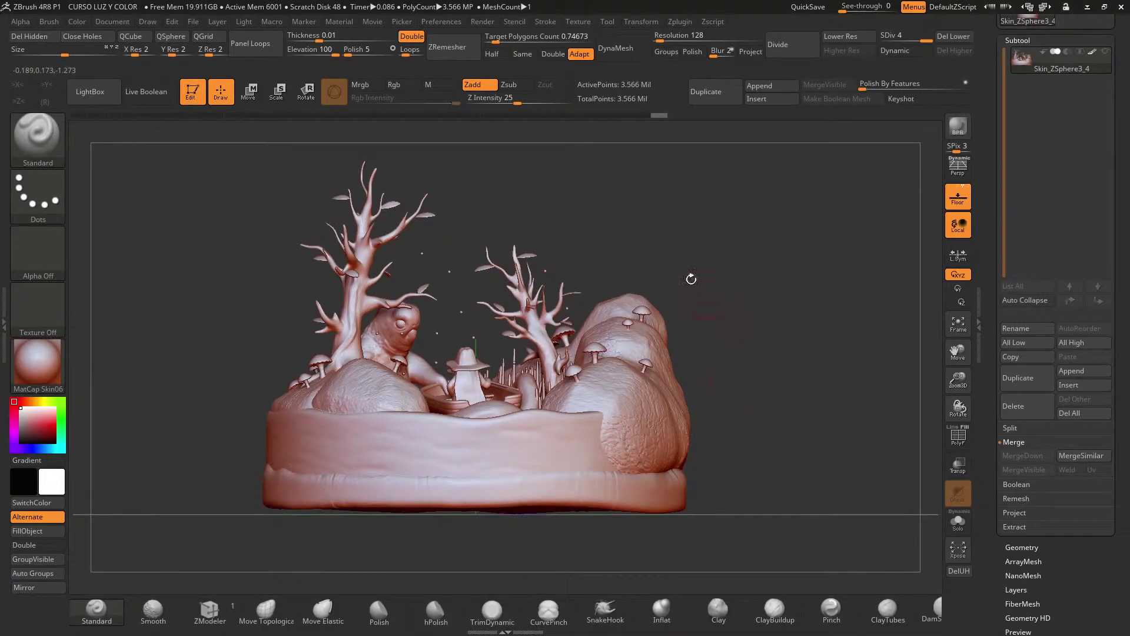
left_click_drag(692, 279, 729, 319)
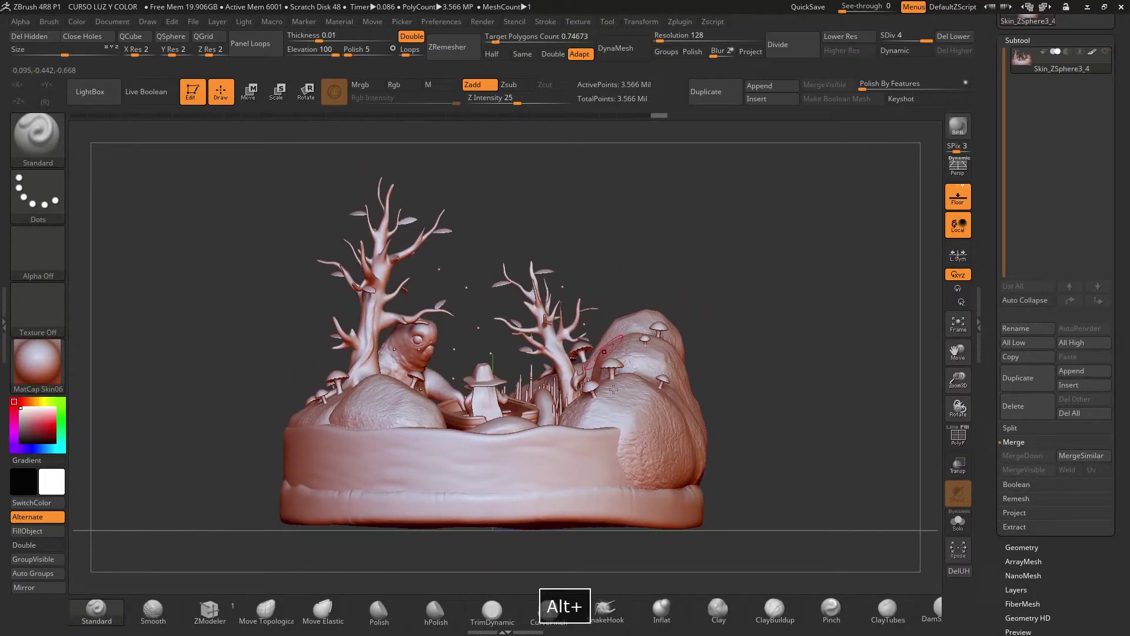
left_click_drag(613, 389, 718, 347)
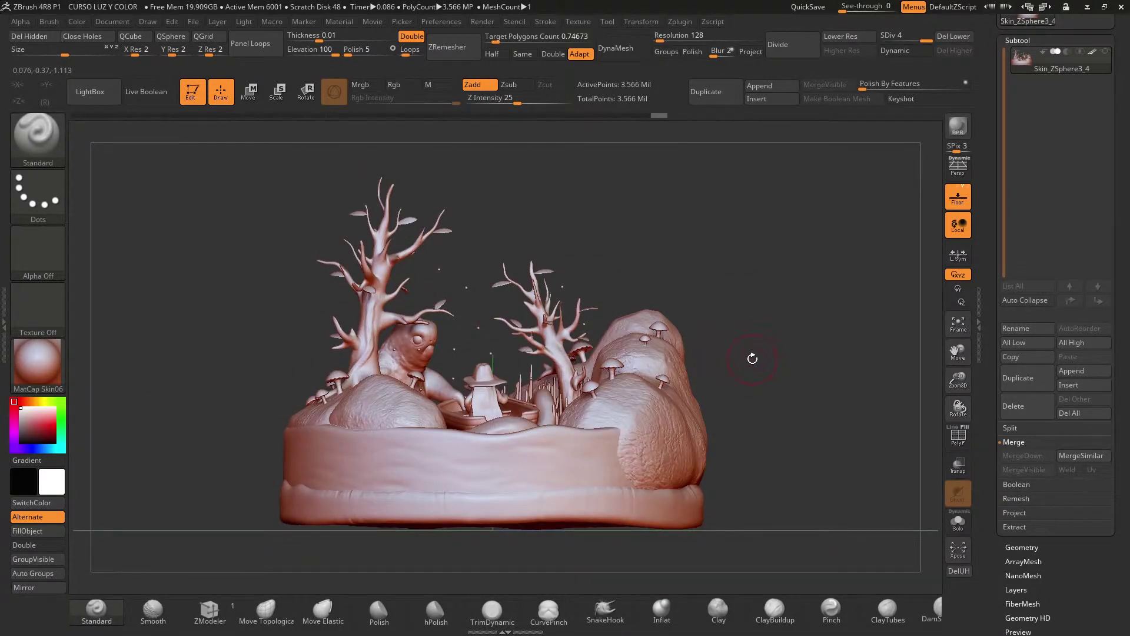
- Switch to Chrome with the "paleta de colores" image results and enlarge the image of Kuler flat design palettes
key("super")
mouse_move(304, 623)
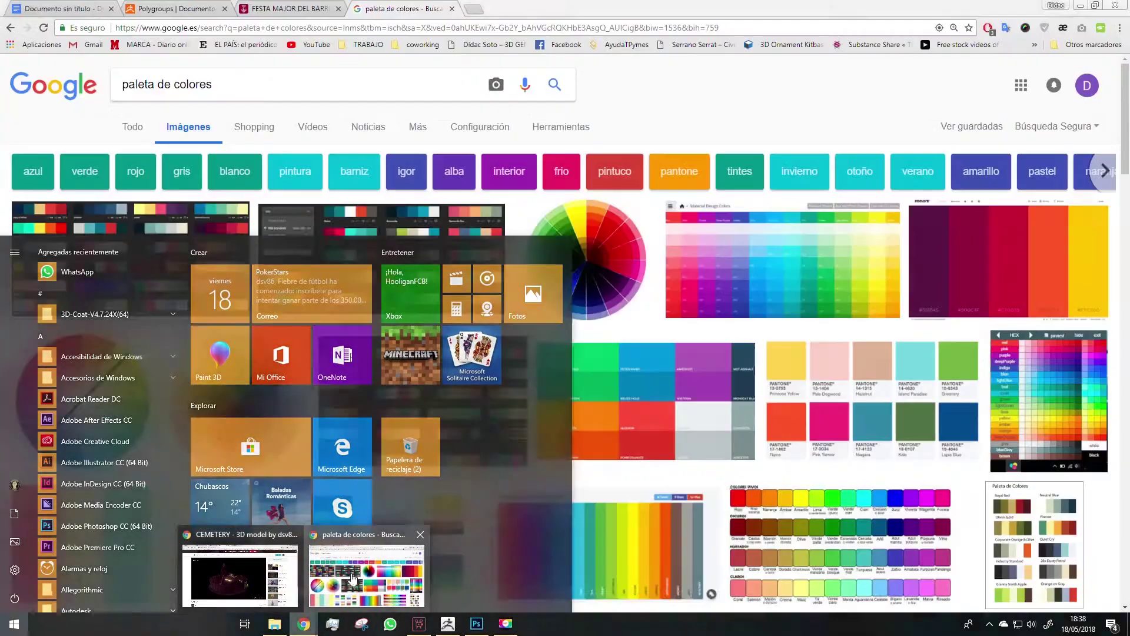
left_click(353, 580)
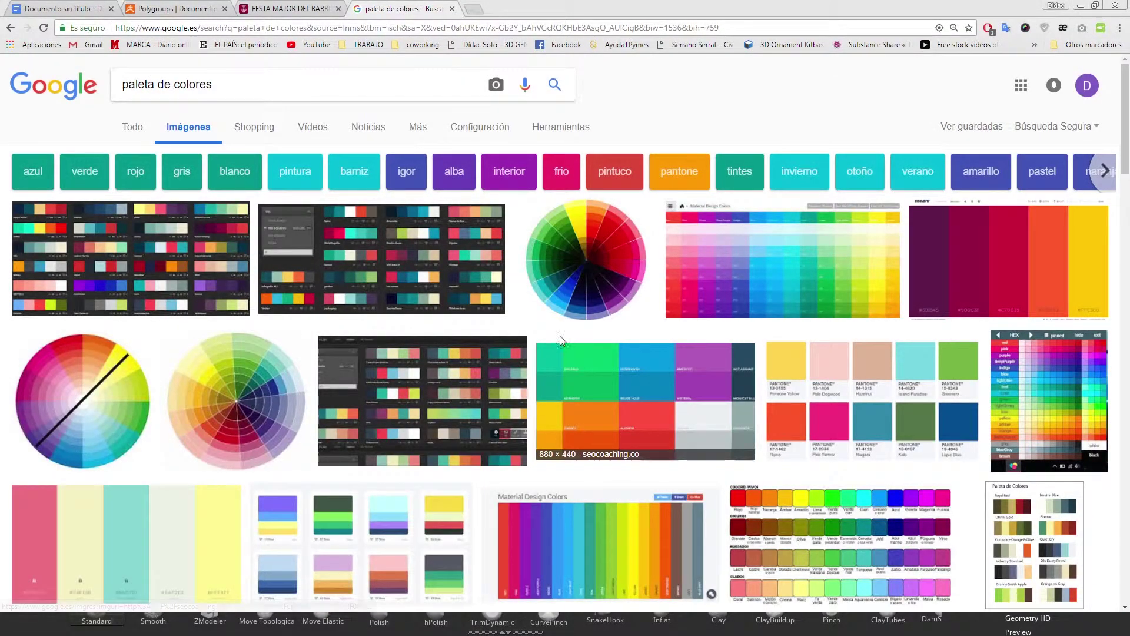
left_click(515, 375)
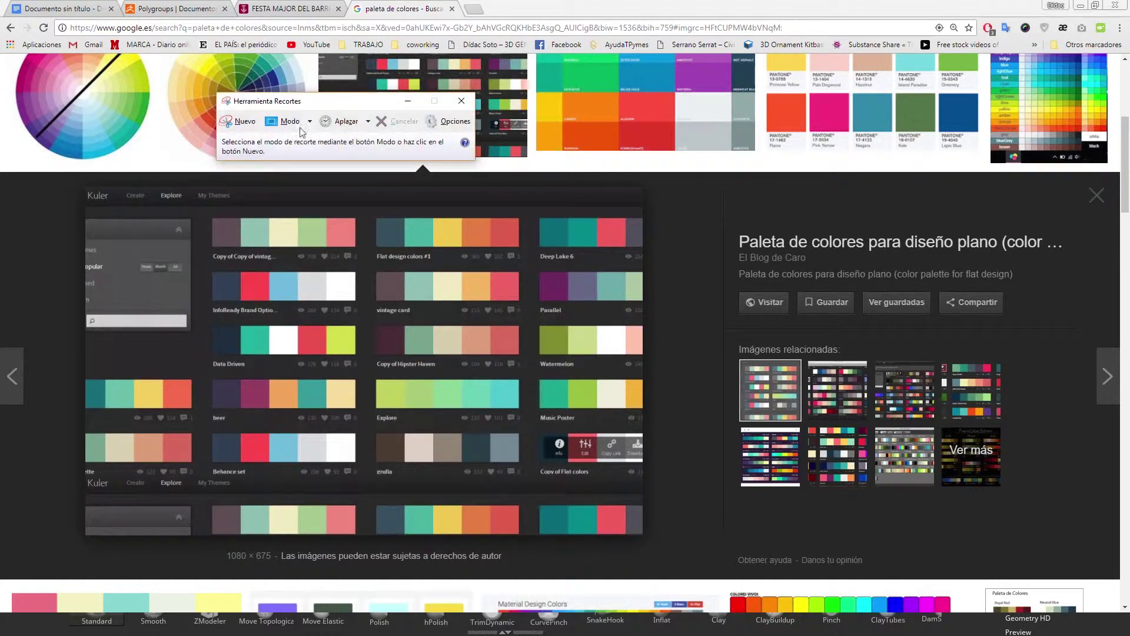
- Capture the "vintage card" palette from the enlarged image with the Snipping Tool and move the snip window out of the way
left_click(245, 122)
left_click_drag(370, 266, 526, 305)
left_click_drag(461, 170, 0, 72)
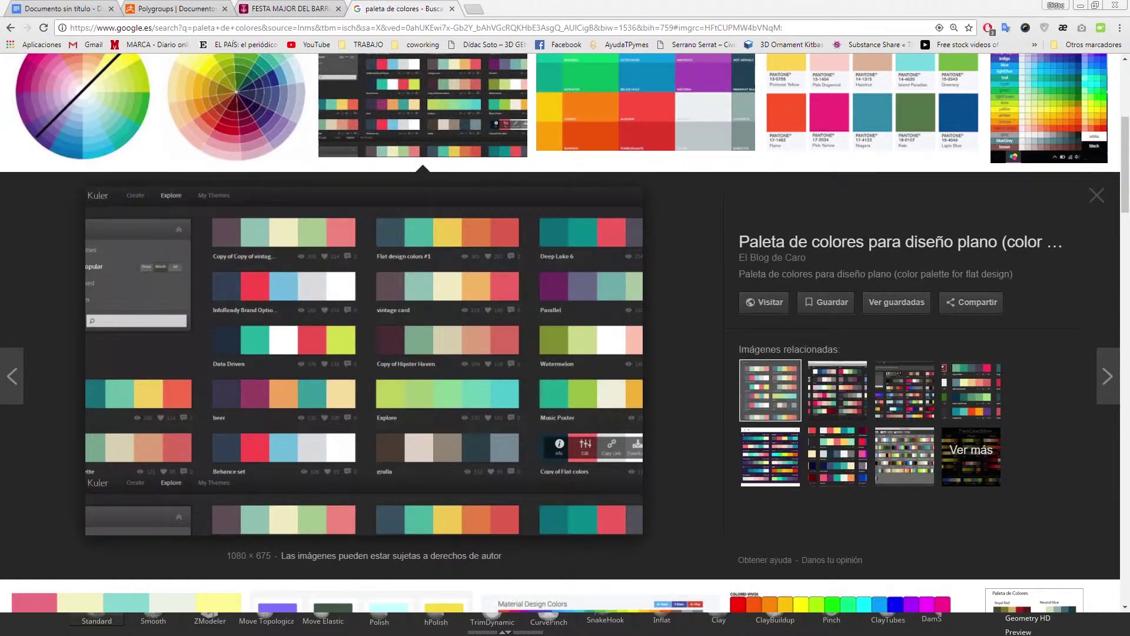
- Open the "Mejor Paleta de Colores Generadores" page from the web results and follow its link to the Coolors generator
scroll(455, 255, "up", 5)
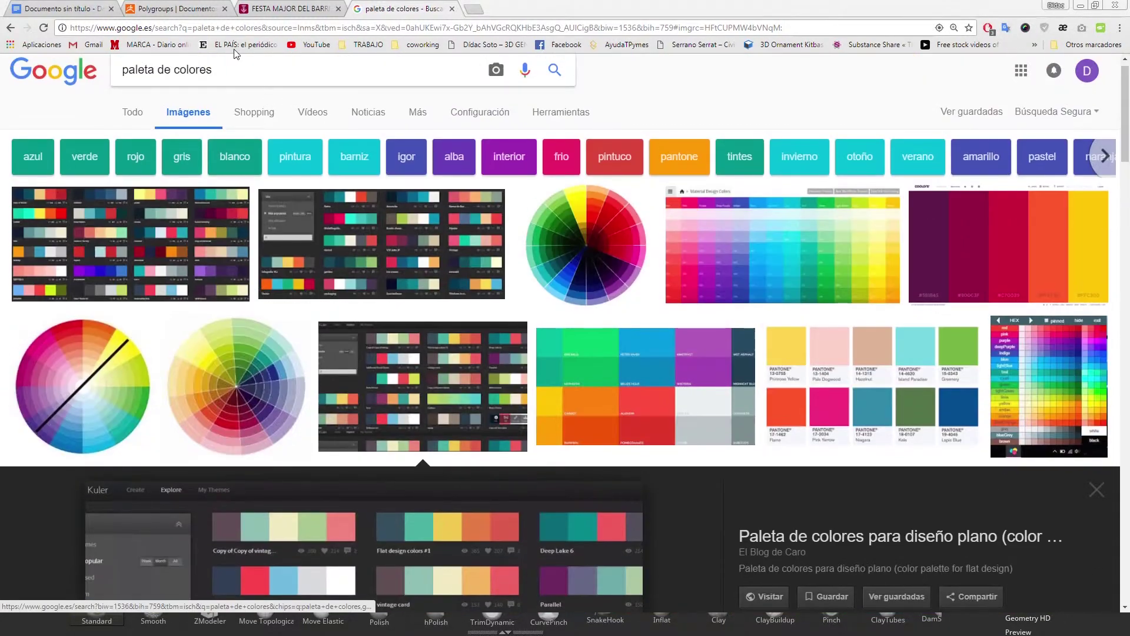
left_click(140, 112)
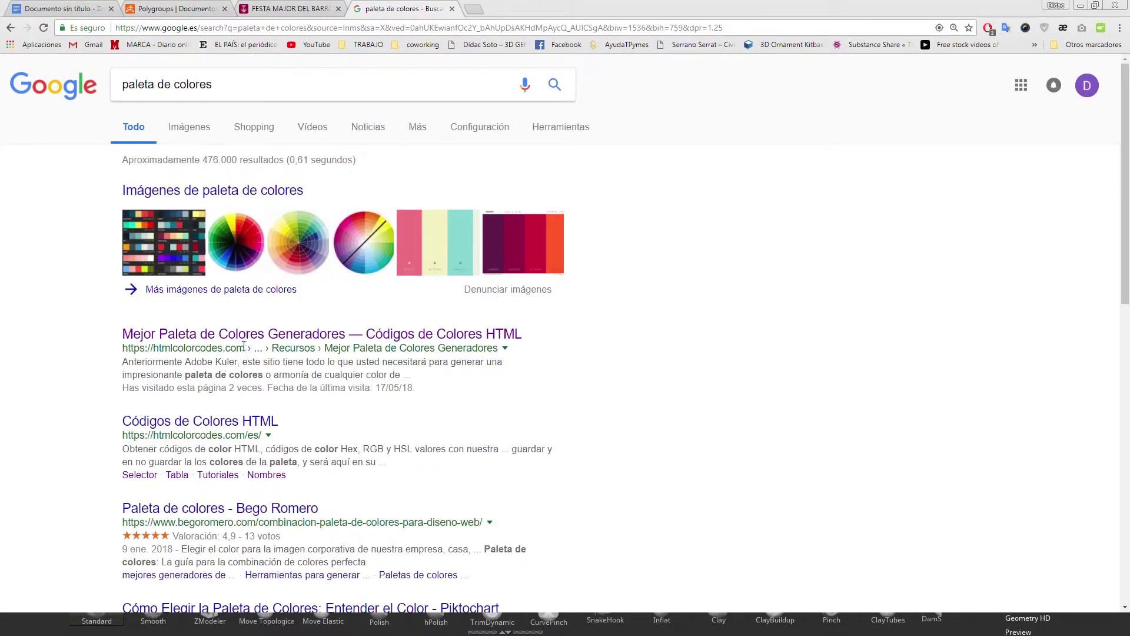
left_click(244, 343)
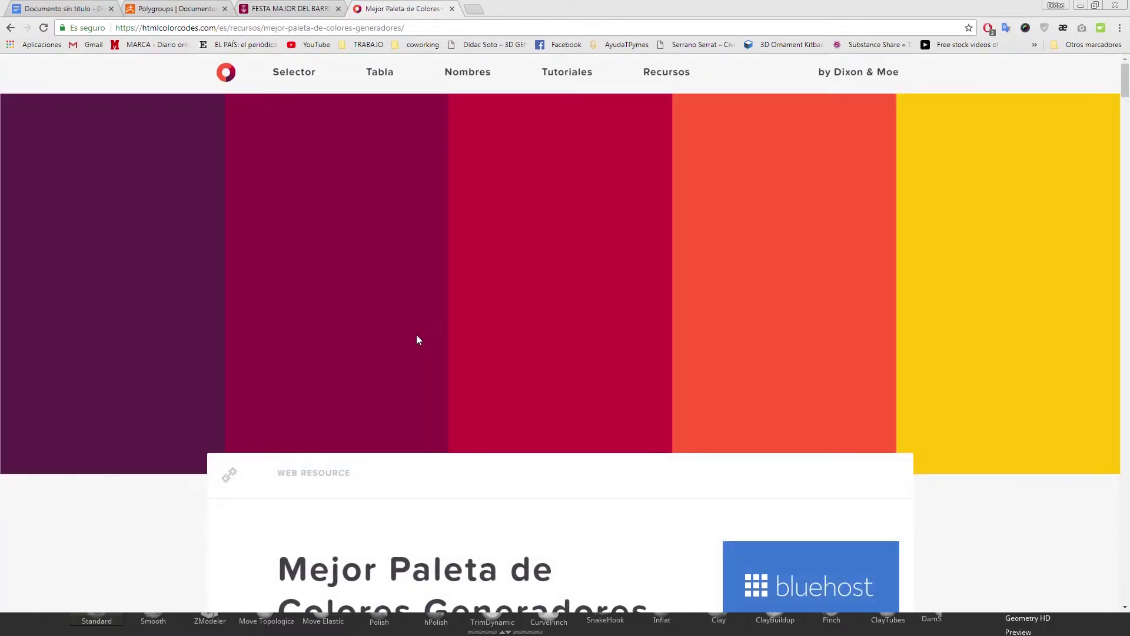
scroll(417, 340, "down", 5)
scroll(360, 389, "down", 6)
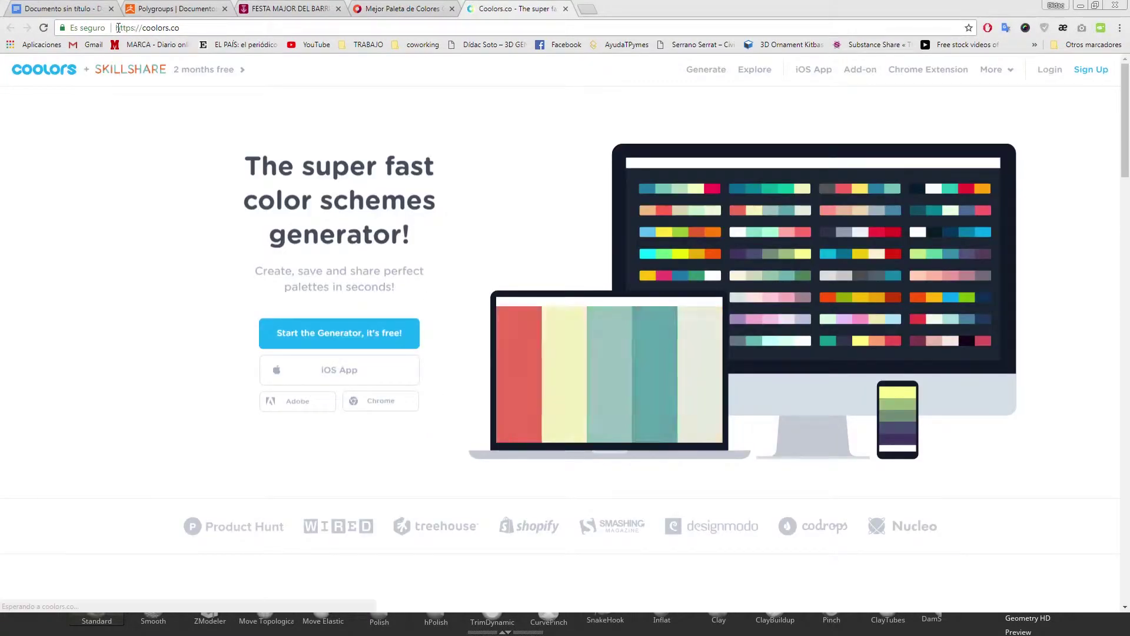
- Start the palette generator and preview its palette in several colour blindness modes, ending with Protanomaly
left_click_drag(115, 28, 180, 29)
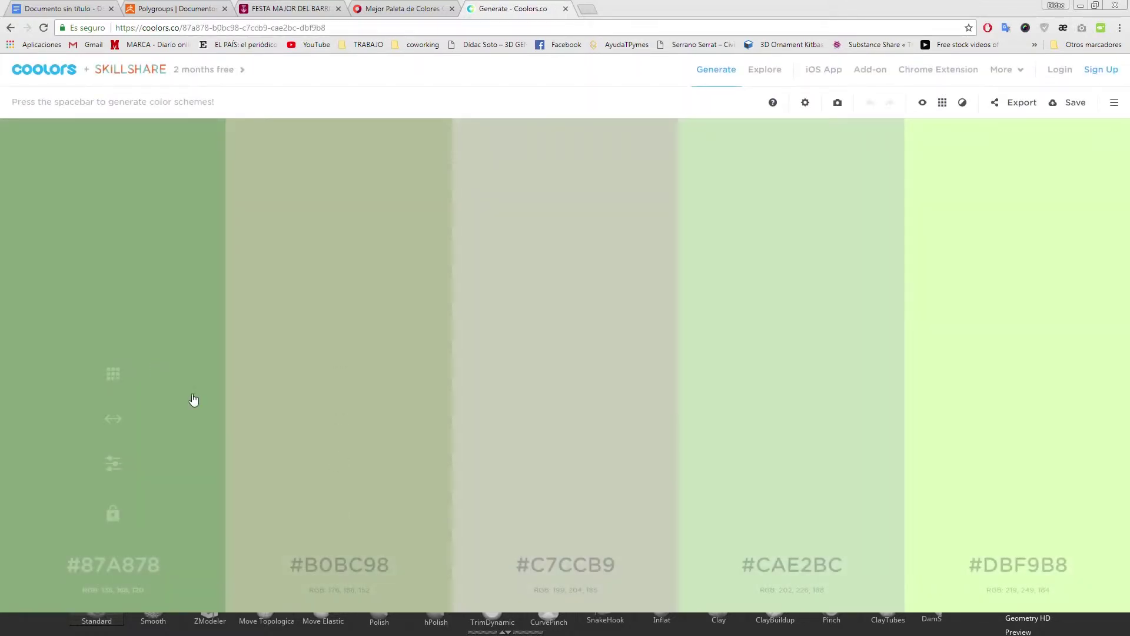
left_click(922, 102)
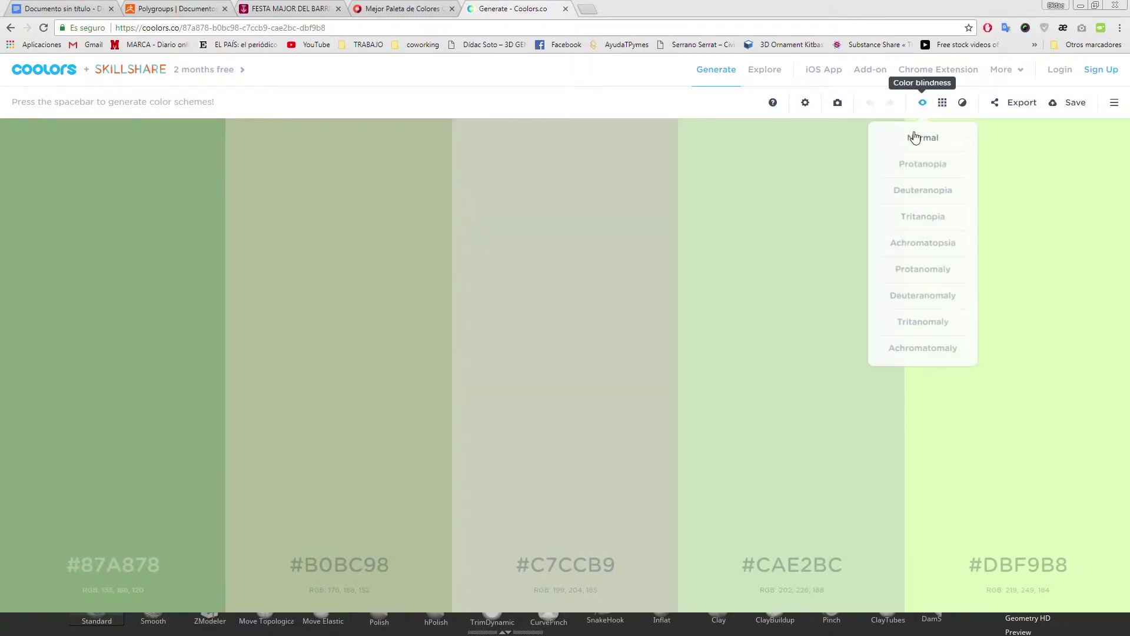
left_click(919, 165)
left_click(914, 218)
left_click(918, 244)
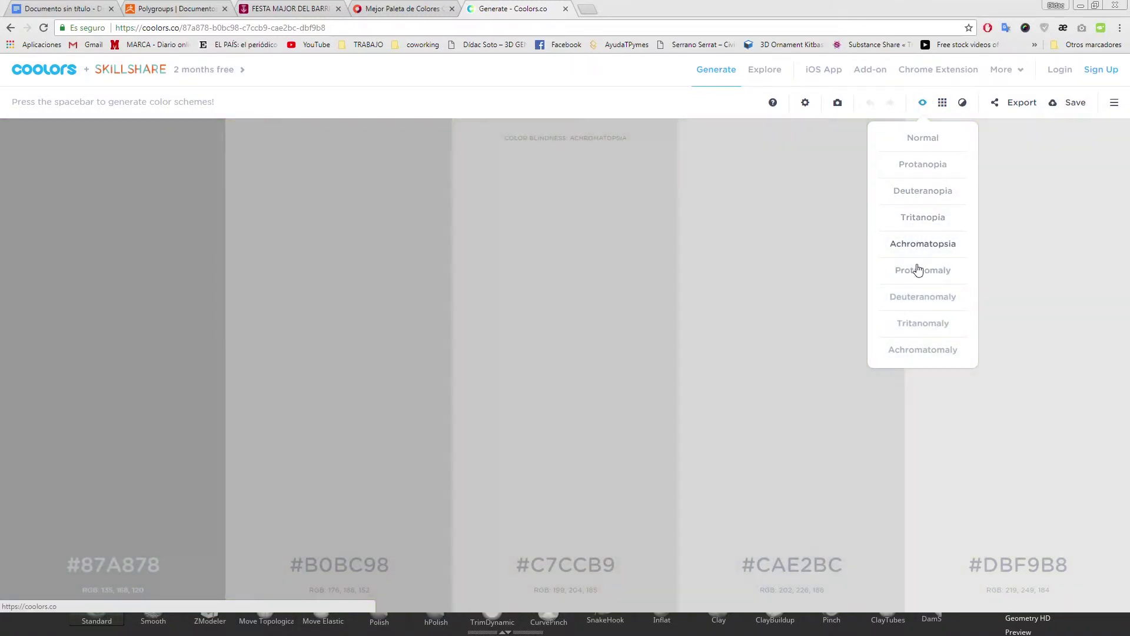
- Replace the palette's fourth colour with its shade #CEE4C2, and return the locked #C7CCB9 colour to third place
left_click(1018, 374)
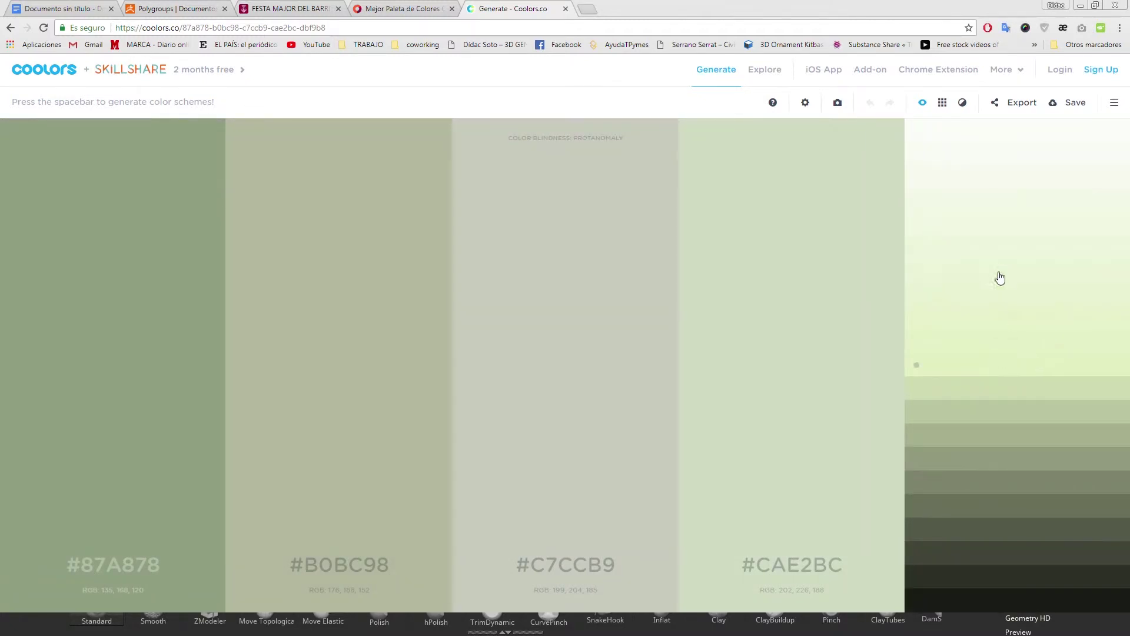
left_click(792, 375)
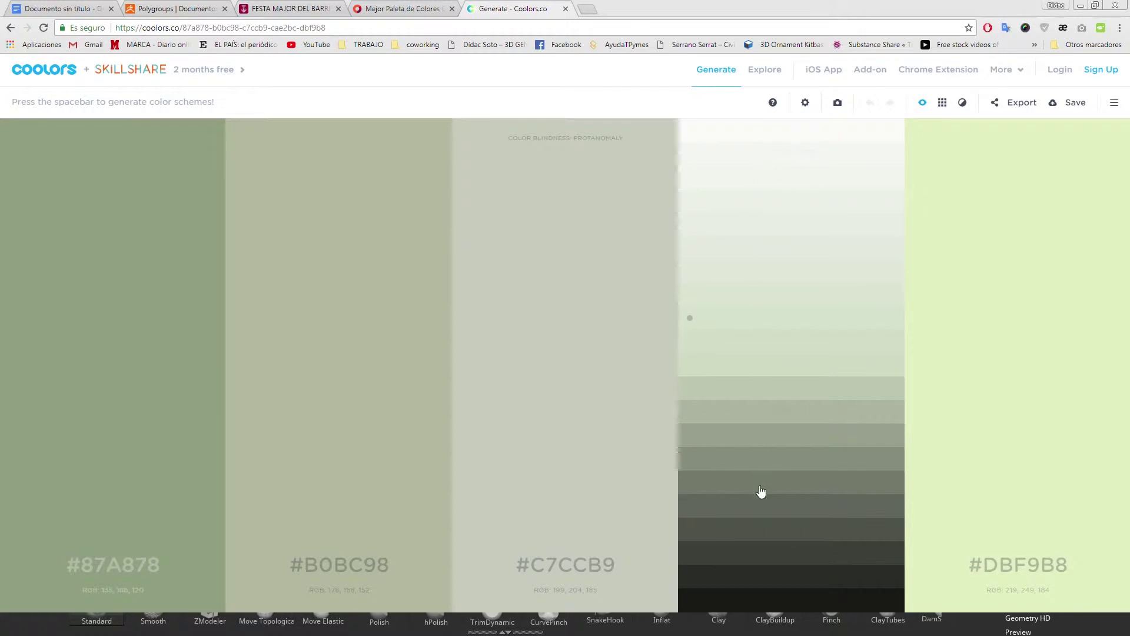
left_click(714, 340)
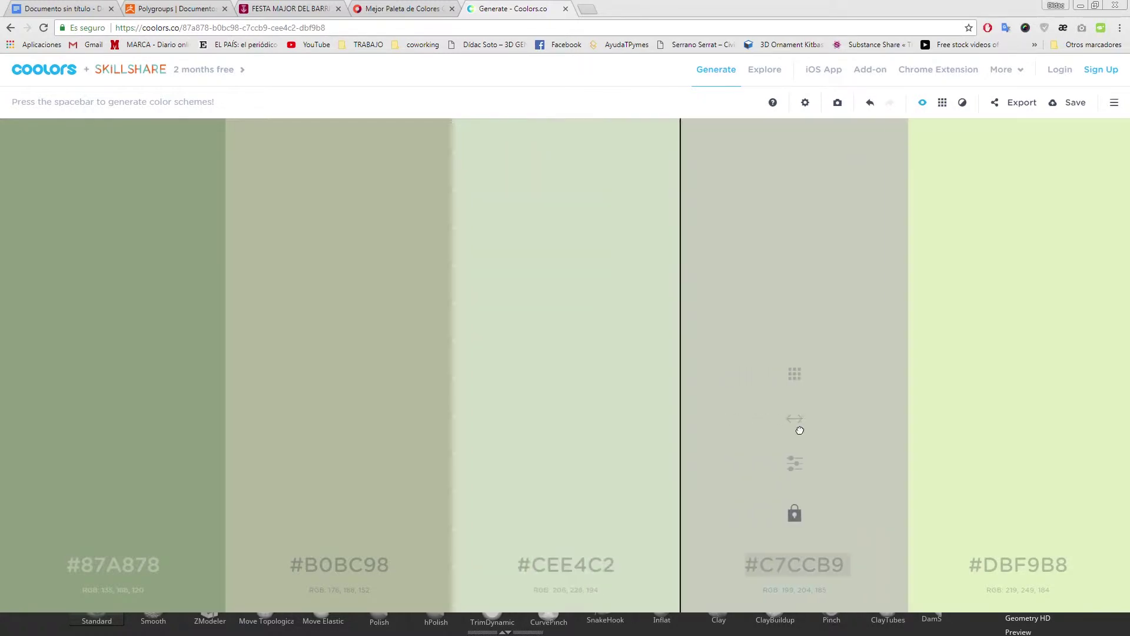
left_click_drag(800, 430, 565, 400)
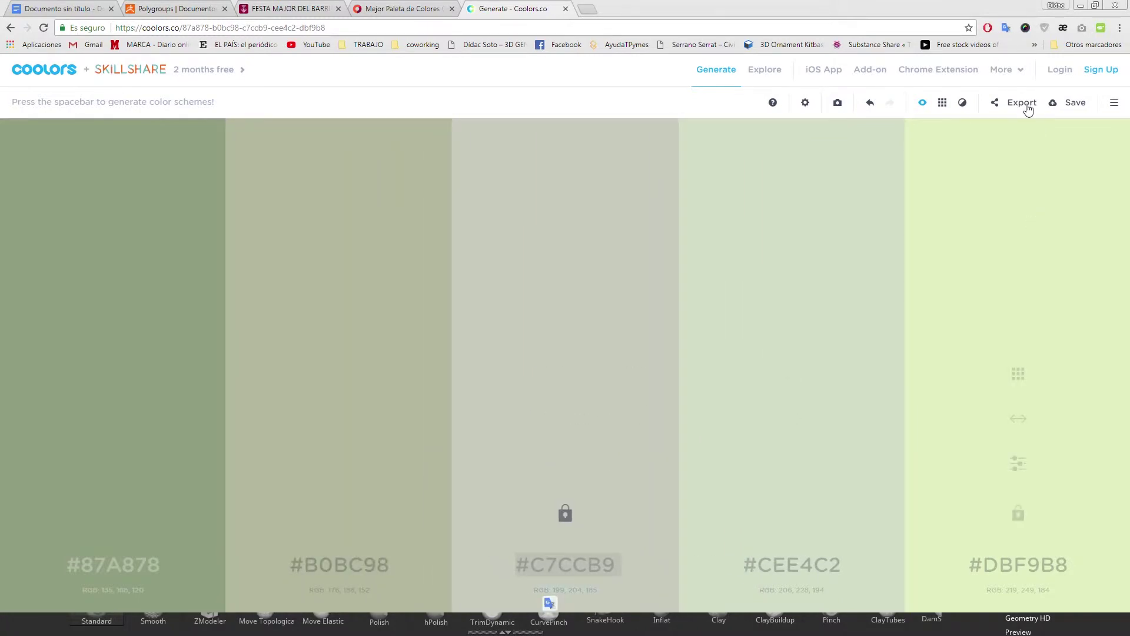
- Adjust the unlocked palette colours by raising saturation, brightness and temperature several increments each
left_click(960, 105)
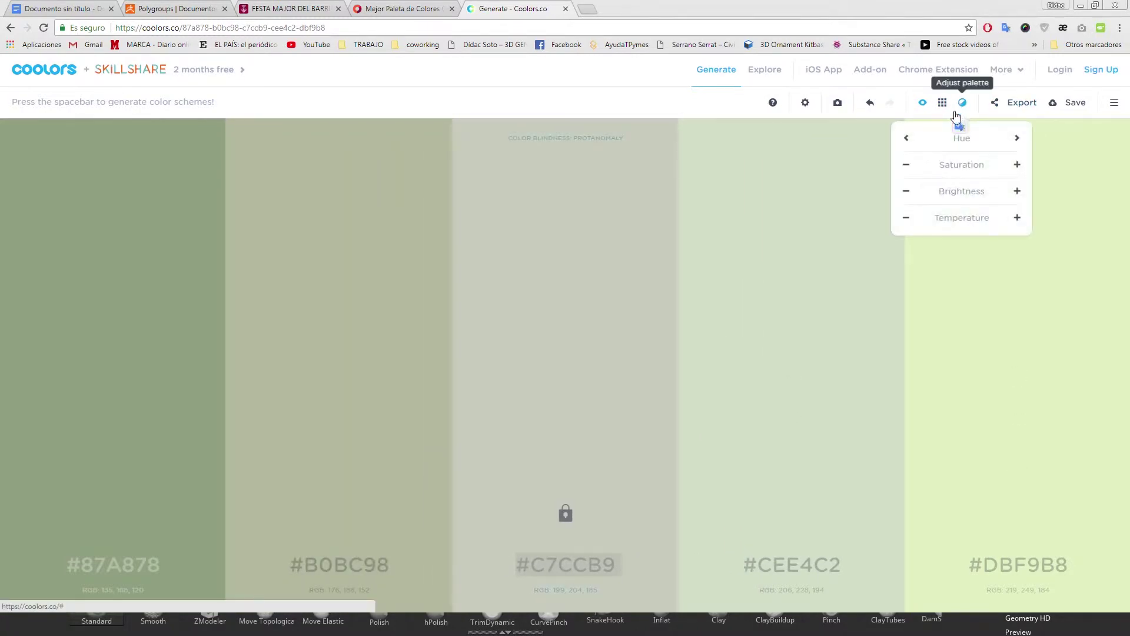
left_click(1017, 165)
left_click(1017, 166)
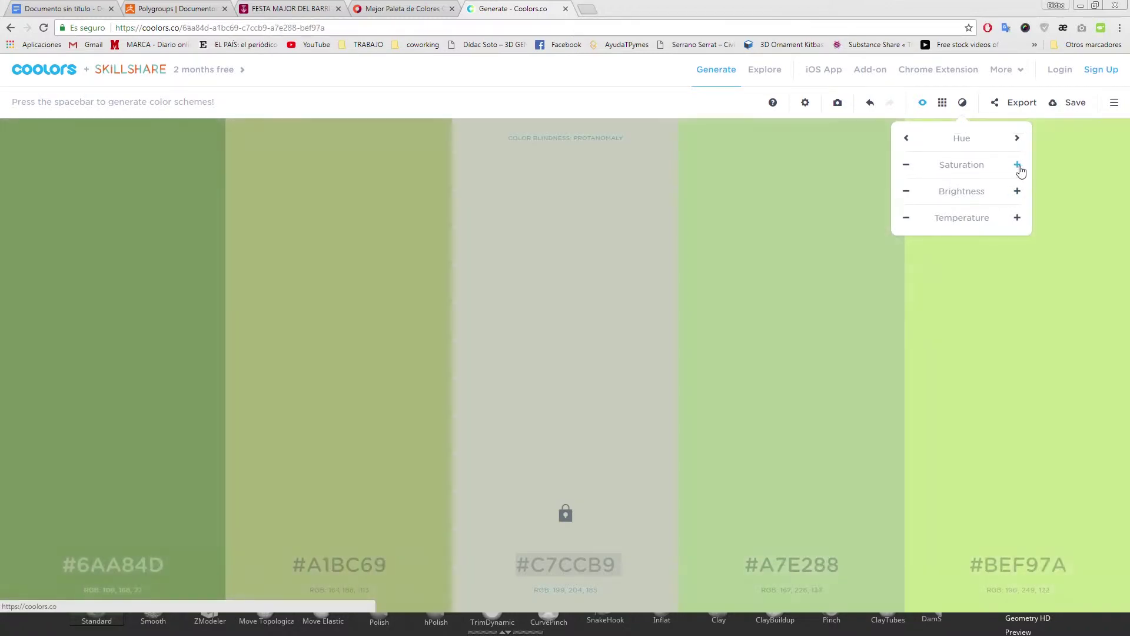
left_click(1017, 166)
left_click(1017, 191)
left_click(1017, 192)
left_click(1017, 218)
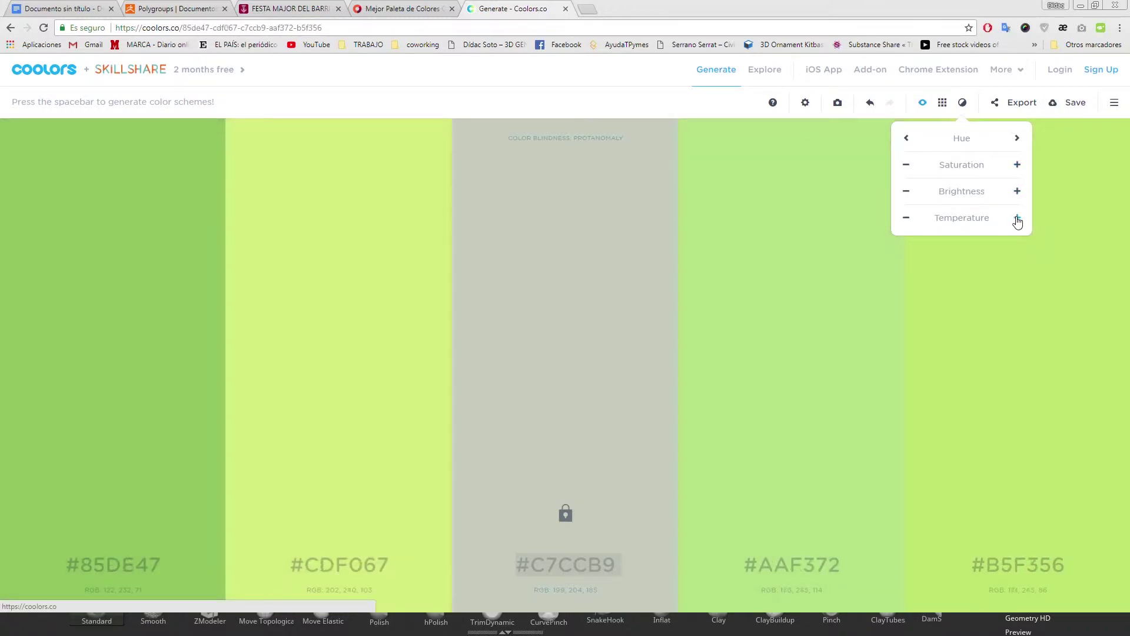
left_click(1017, 218)
left_click(1017, 218)
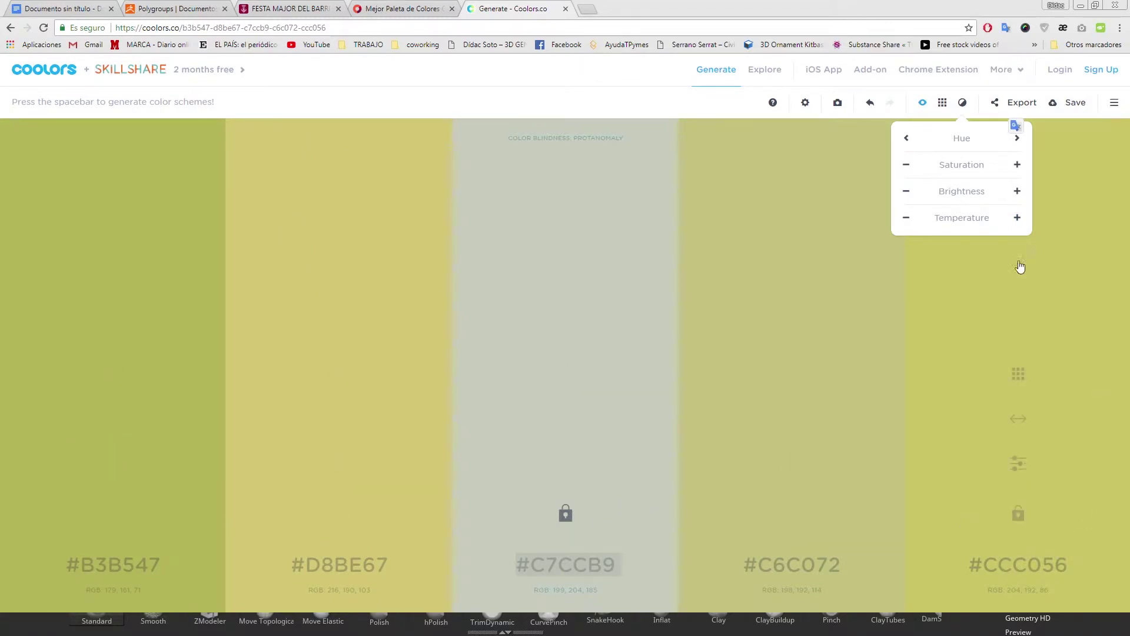
- Lock the #C6C072 colour, export the palette as a PNG image and minimise the browser
left_click(776, 141)
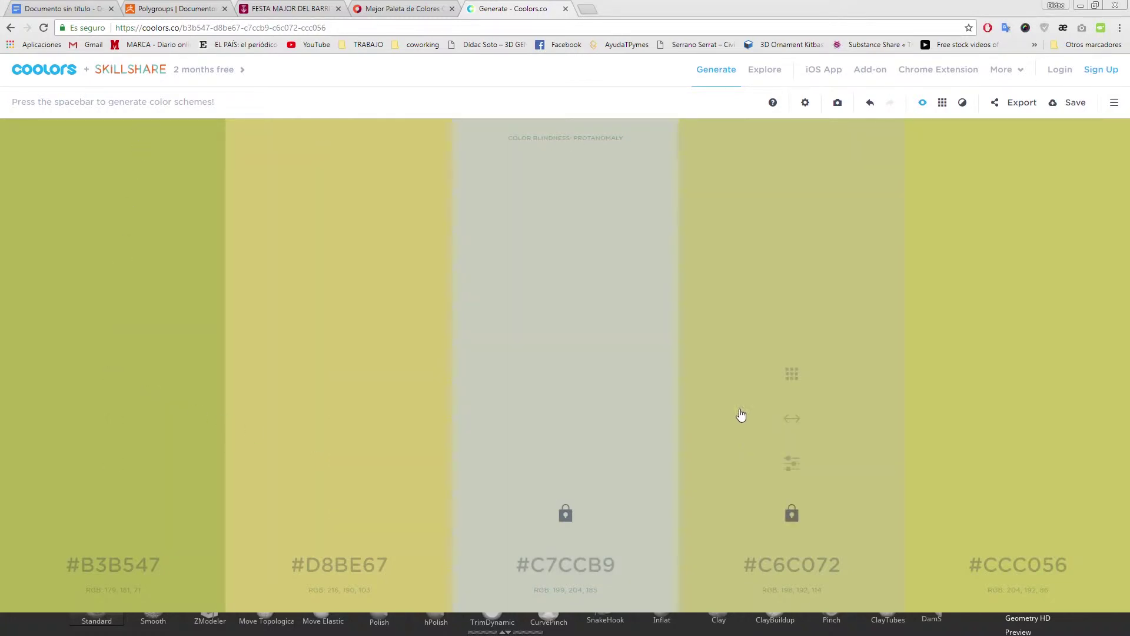
left_click(1012, 104)
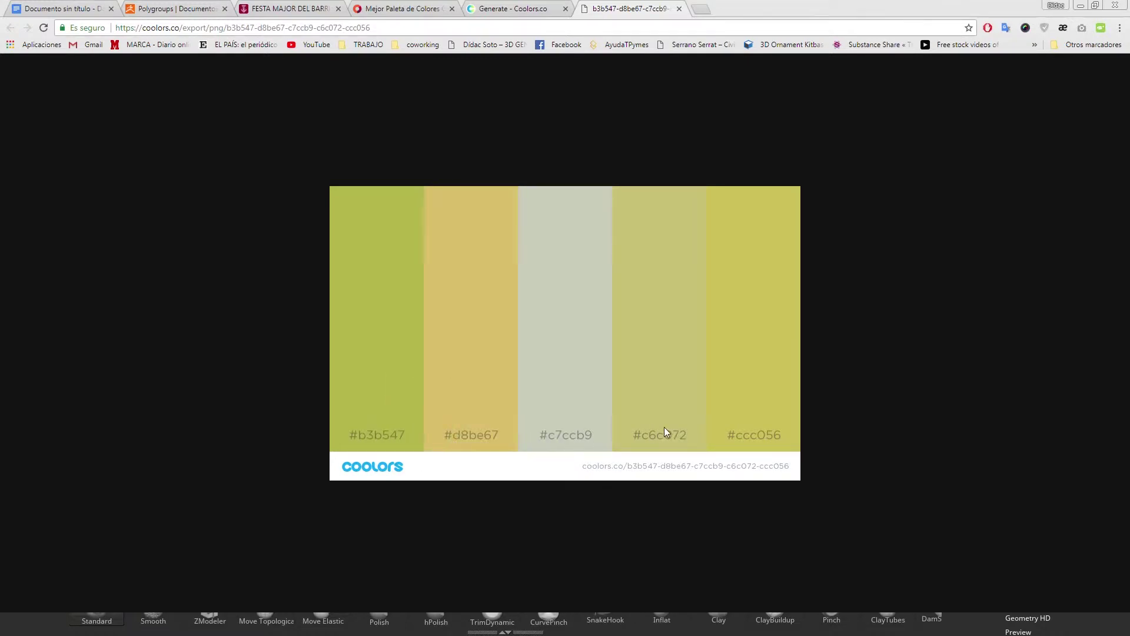
left_click(1081, 6)
left_click(1088, 7)
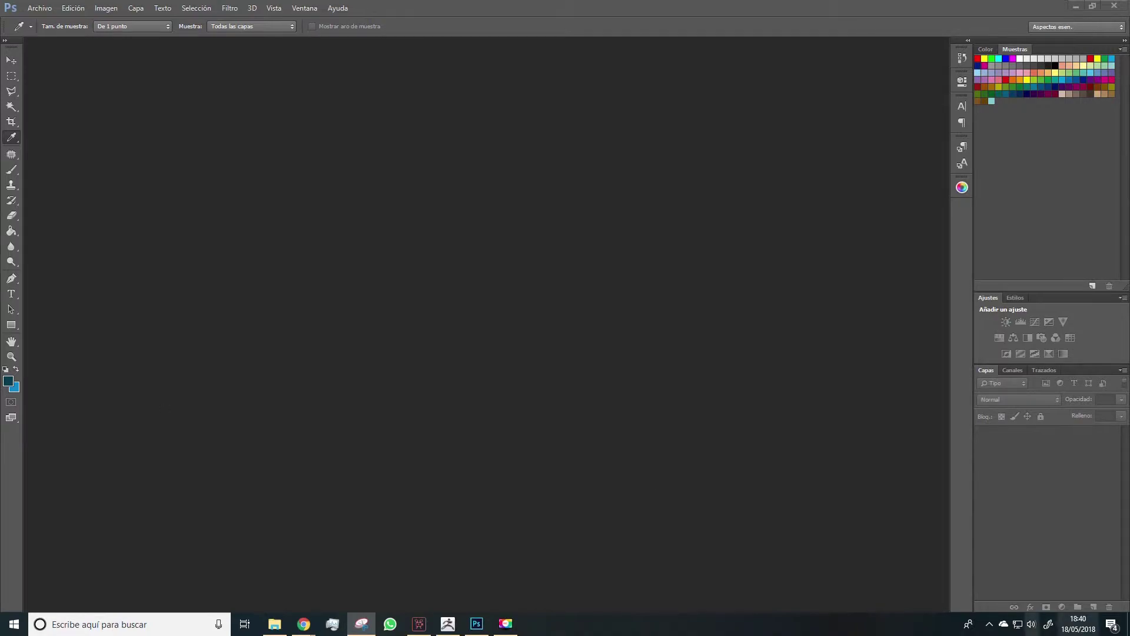
- Open the captured palette image Captura.PNG in Photoshop and zoom in until its five swatches fill the canvas width
left_click(1128, 624)
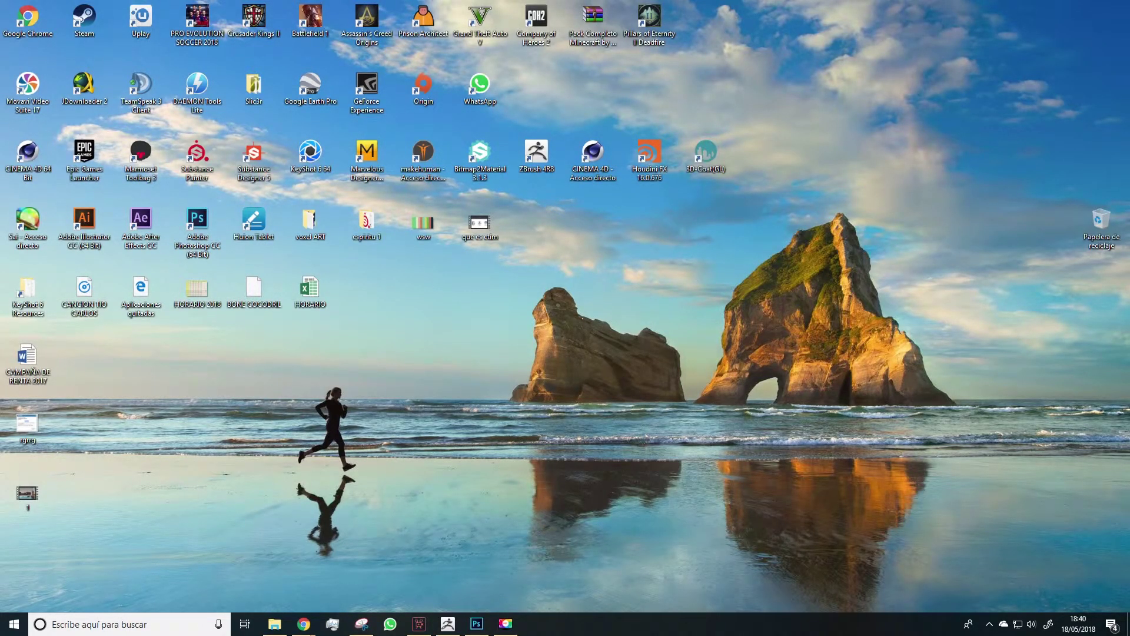
left_click_drag(573, 633, 744, 416)
key("space")
left_click(613, 282)
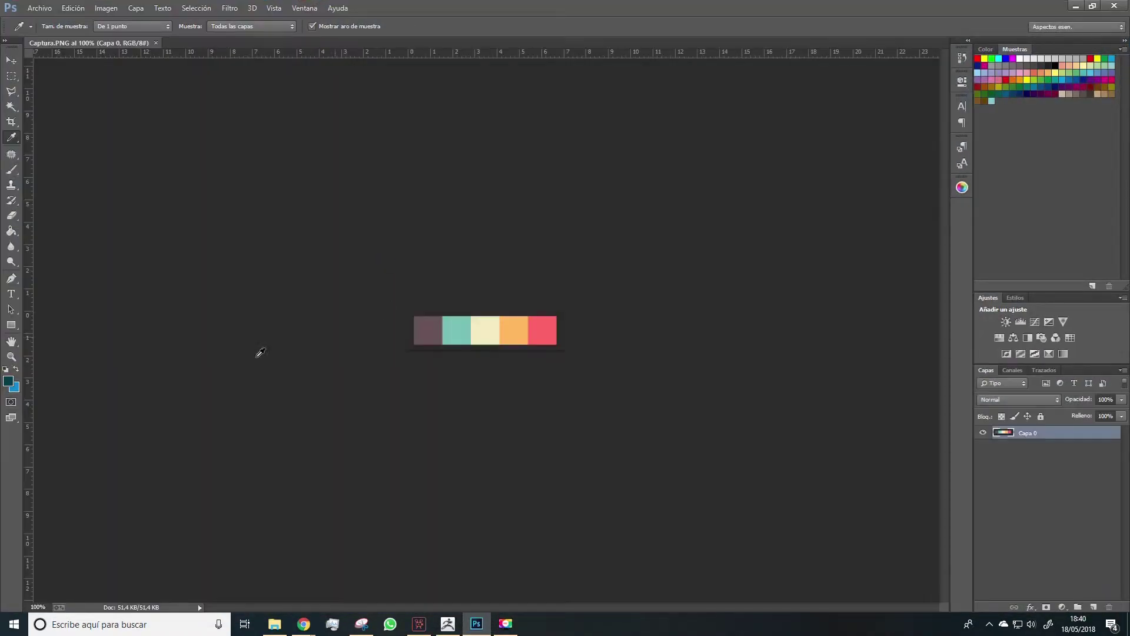
left_click(11, 356)
left_click_drag(406, 330, 460, 353)
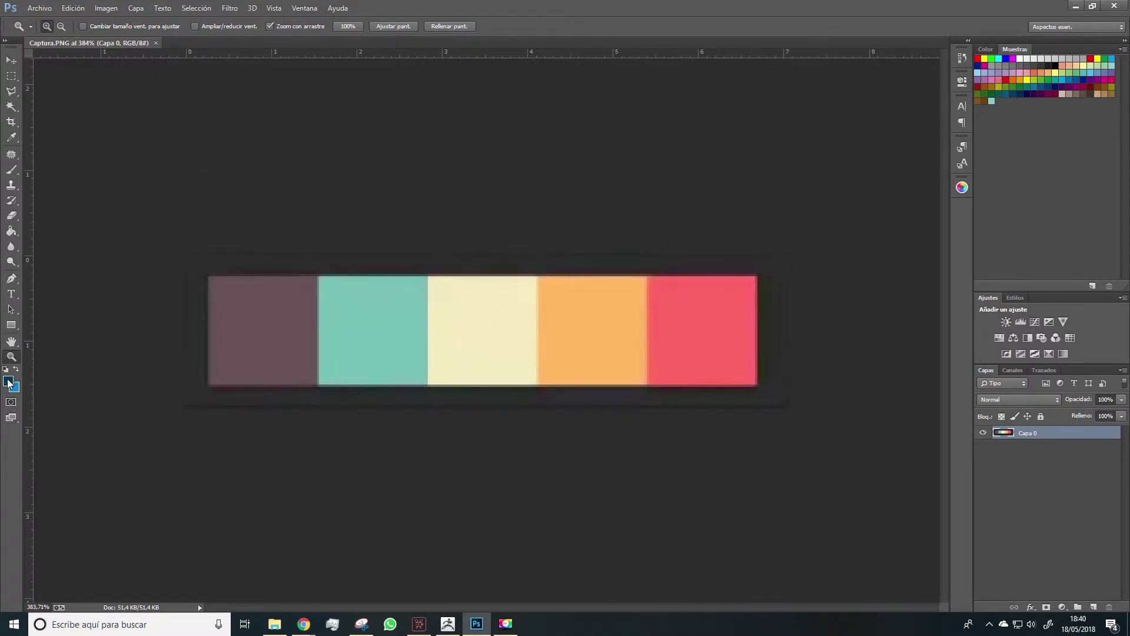
- Sample the dark mauve swatch in the foreground color picker to examine its RGB values, and cancel the picker
key("i")
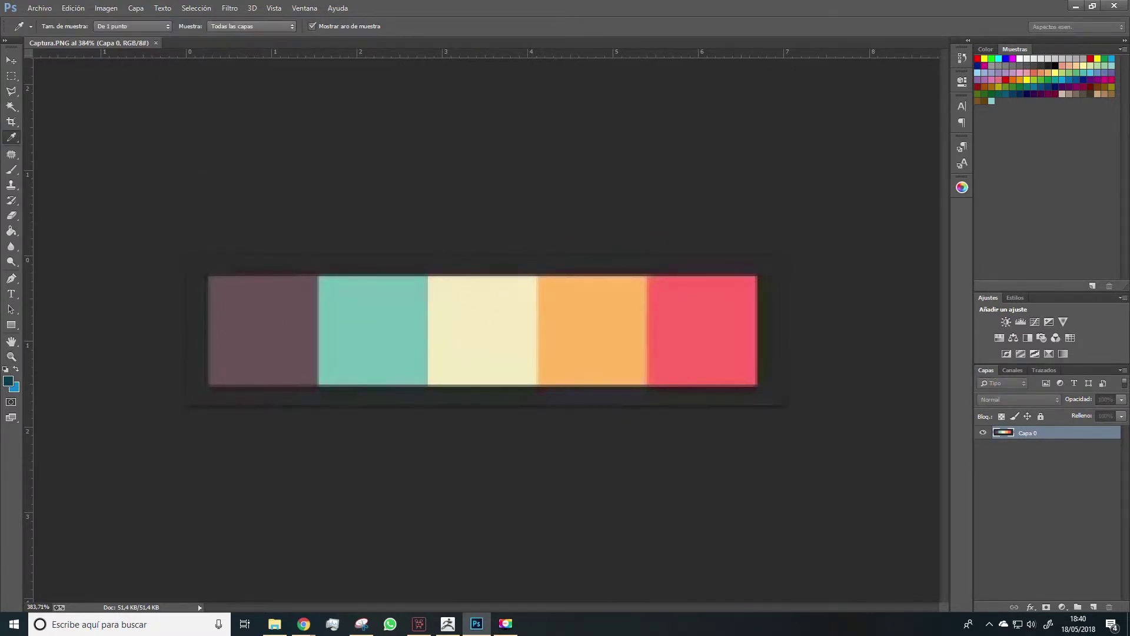
left_click(8, 381)
left_click(262, 320)
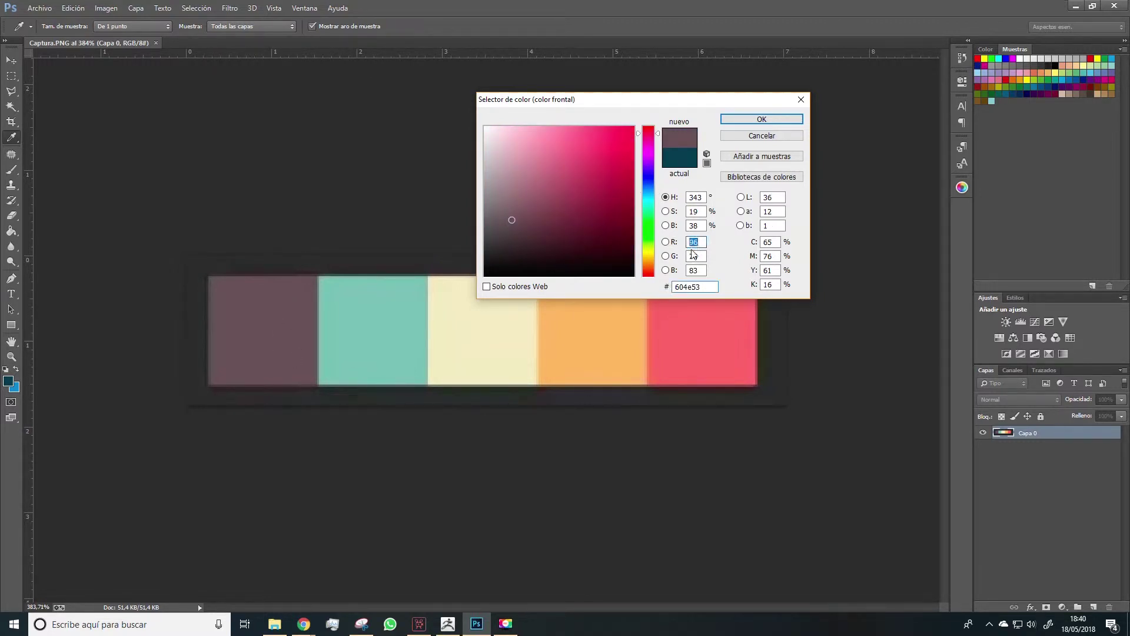
key("Tab")
left_click_drag(700, 256, 685, 256)
key("Tab")
left_click_drag(650, 107, 166, 152)
key("Escape")
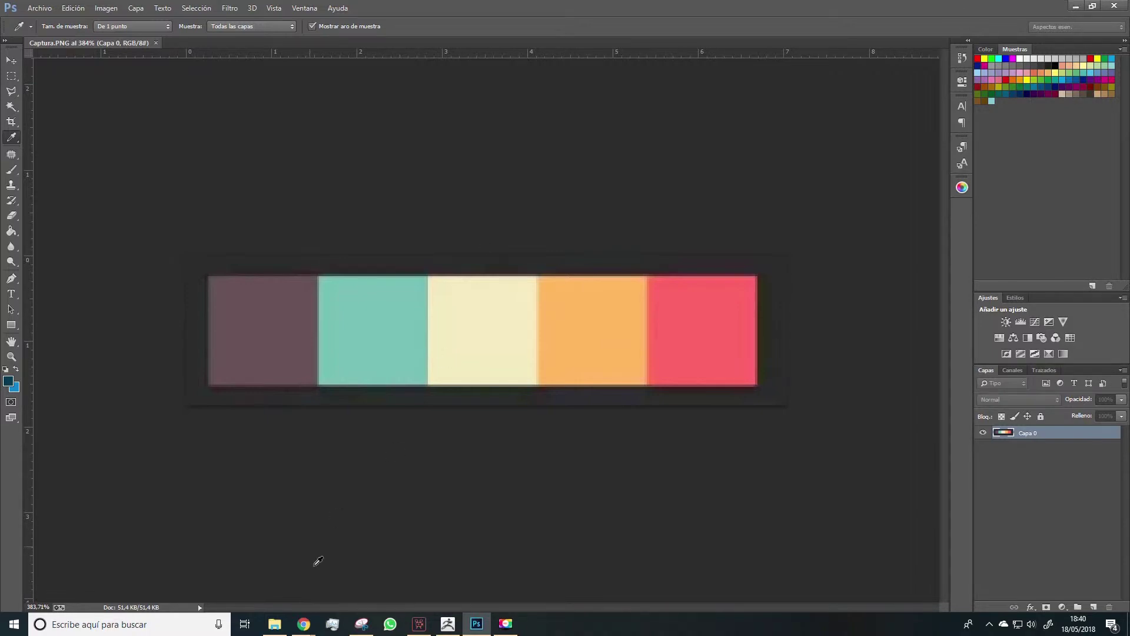
- Switch to ZBrush and view the scene with its polygroup colours displayed in Polyframe
left_click(447, 624)
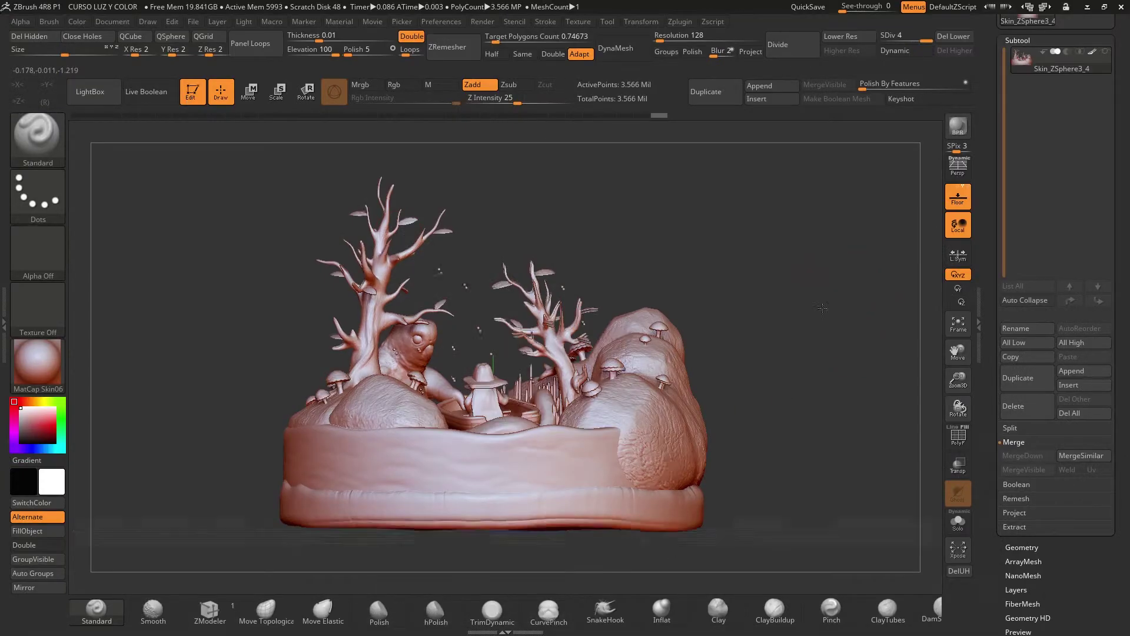
left_click_drag(823, 308, 749, 219)
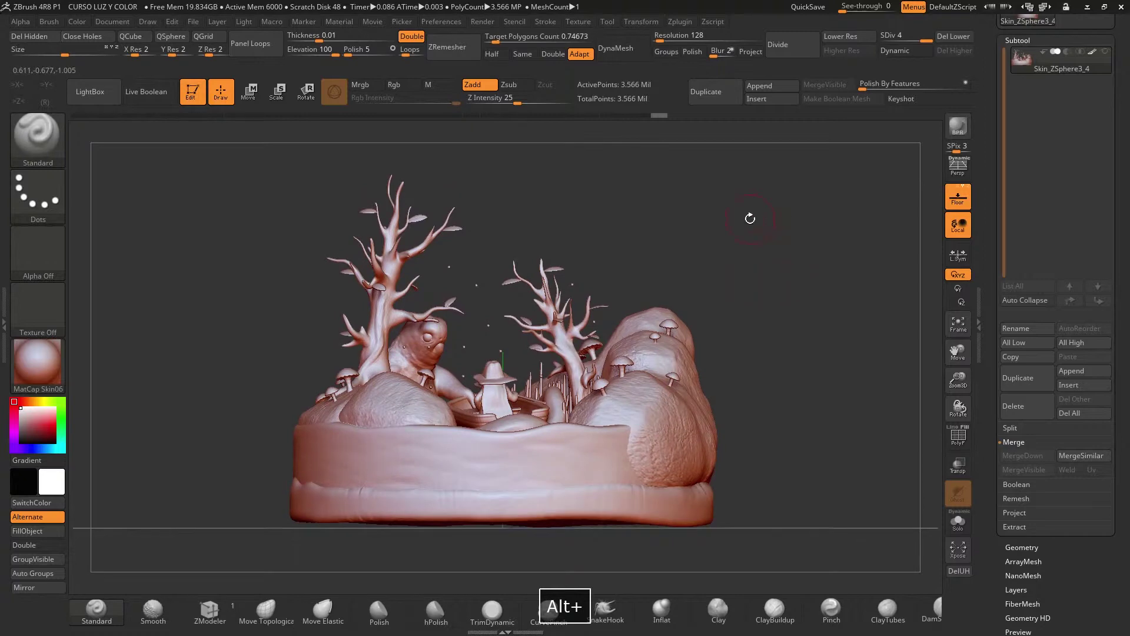
left_click(953, 438)
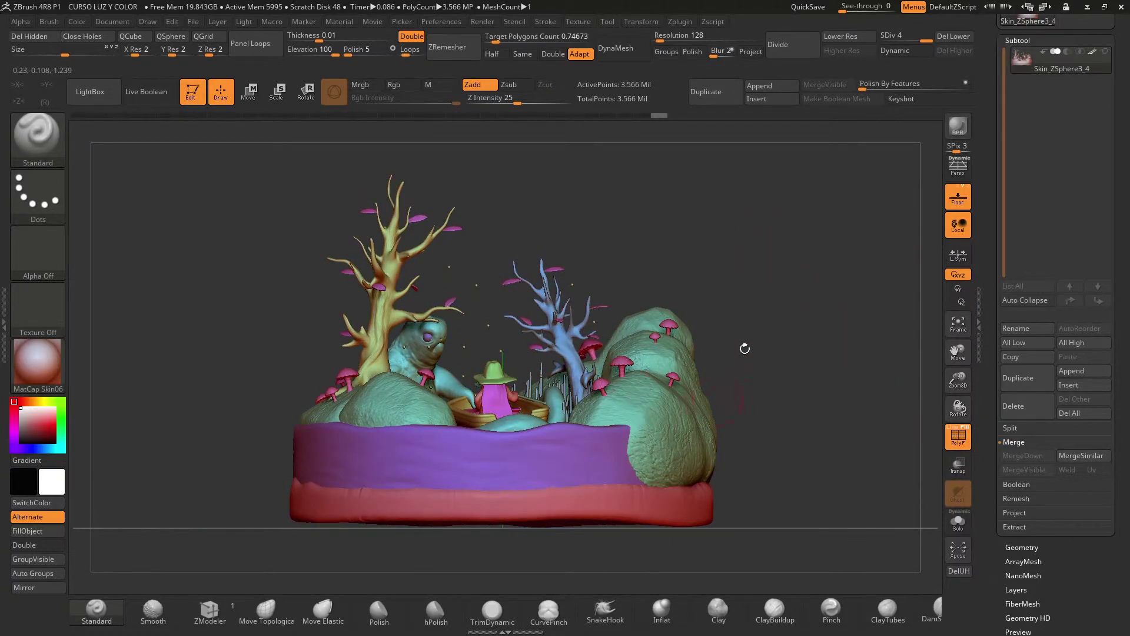
left_click_drag(746, 347, 743, 349)
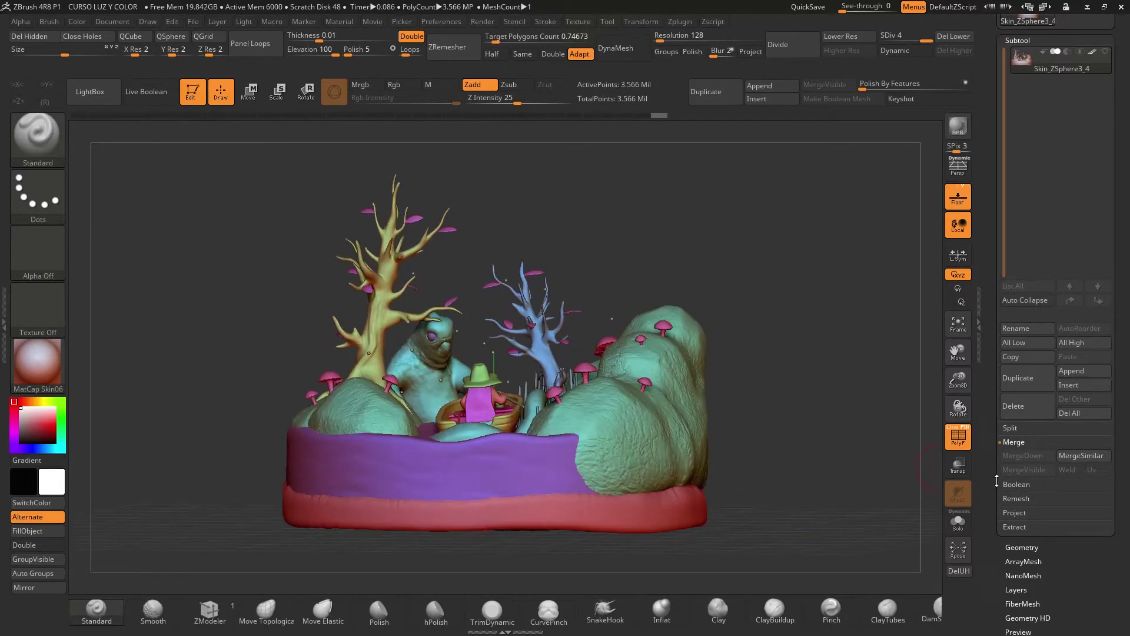
- Turn off the Polyframe display and isolate the polygroup of the water block above the base
left_click(957, 438)
key("ctrl+alt+shift")
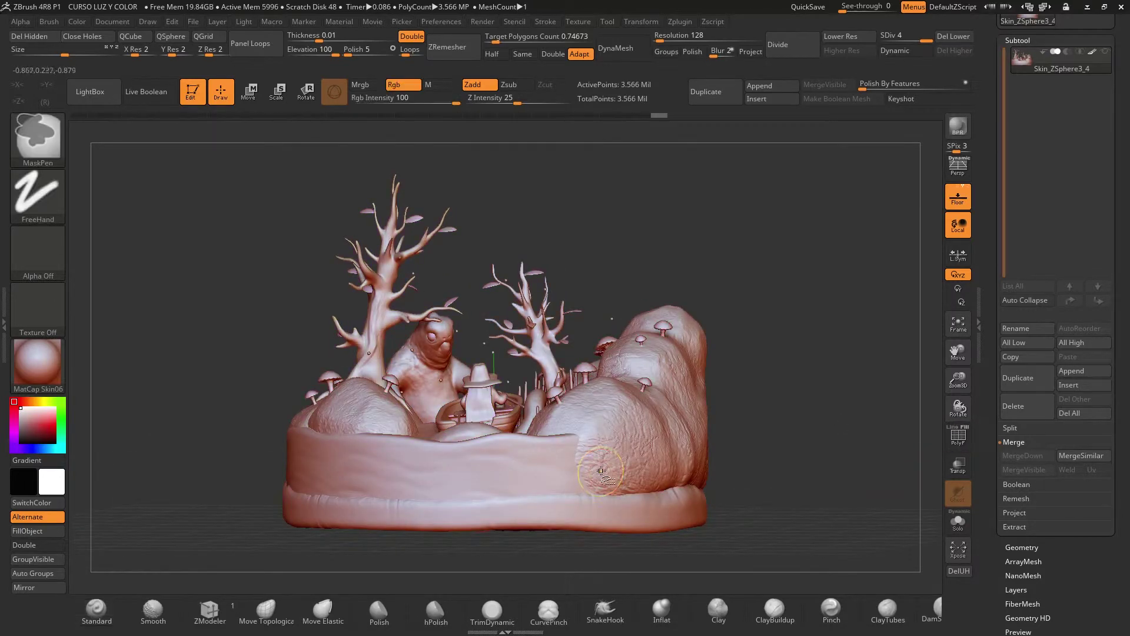
left_click(491, 444, "ctrl+shift")
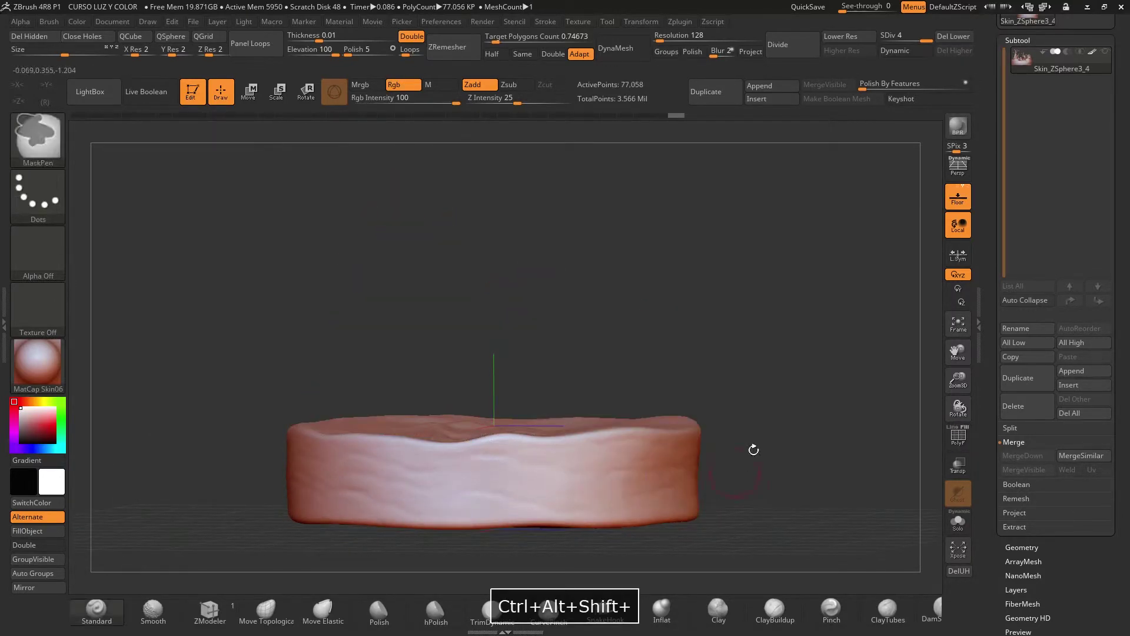
left_click_drag(752, 356, 721, 291)
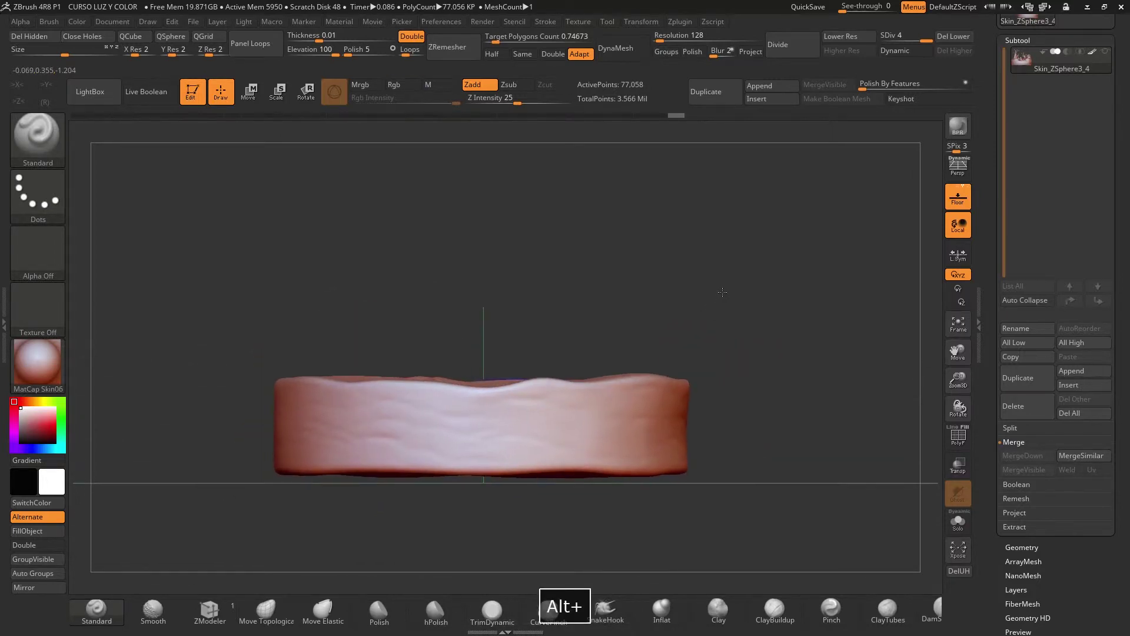
- Switch to Photoshop to check a palette colour's RGB values in the captured image, and return to ZBrush
key("super")
left_click(476, 622)
key("space")
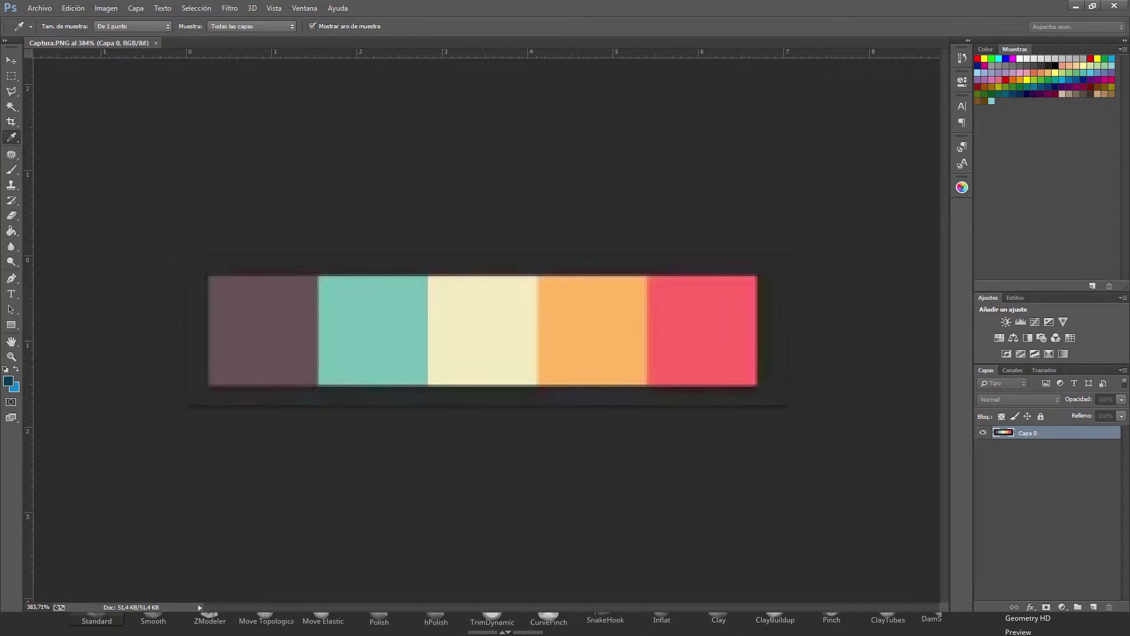
left_click_drag(37, 91, 164, 123)
key("Escape")
key("super")
left_click(449, 621)
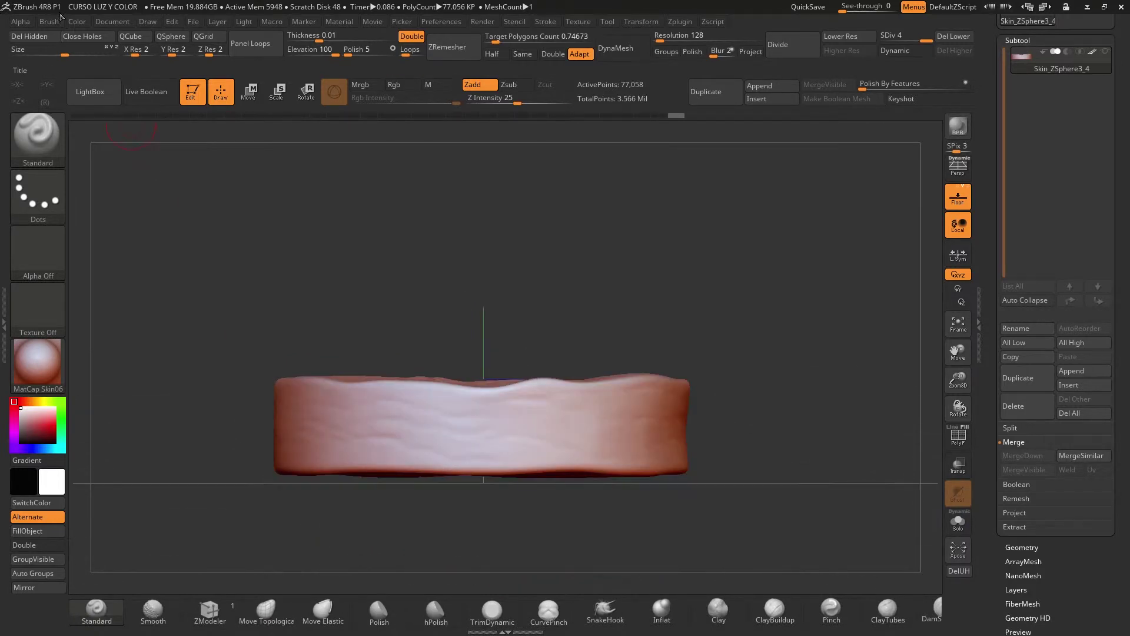
- Set the active colour to RGB 142, 191, 180
left_click(76, 23)
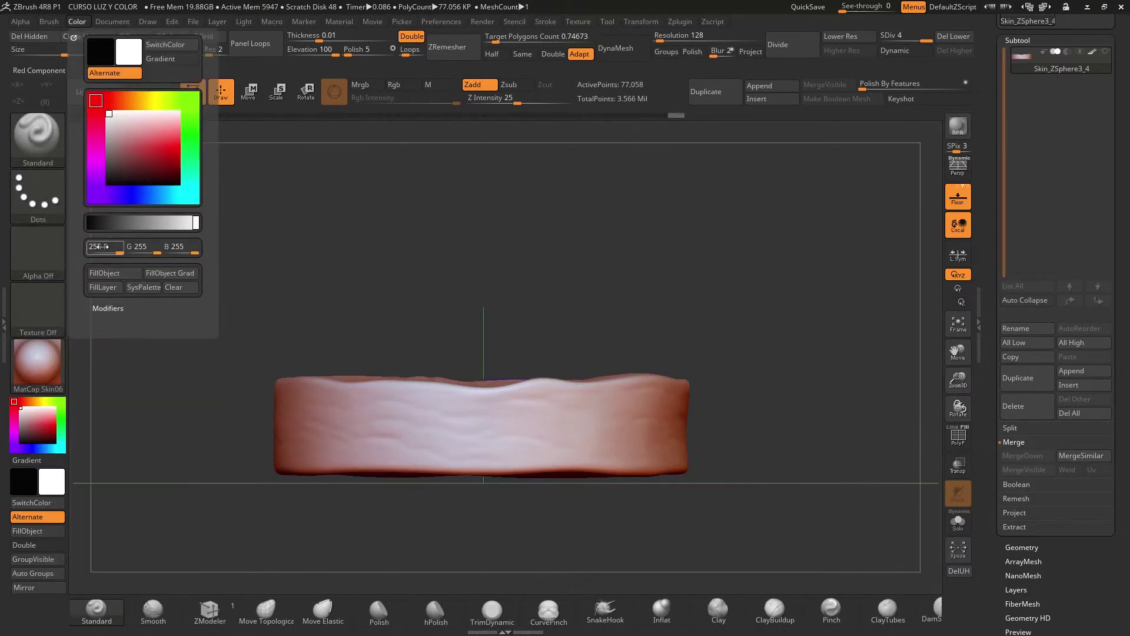
left_click(142, 247)
left_click_drag(177, 248, 172, 247)
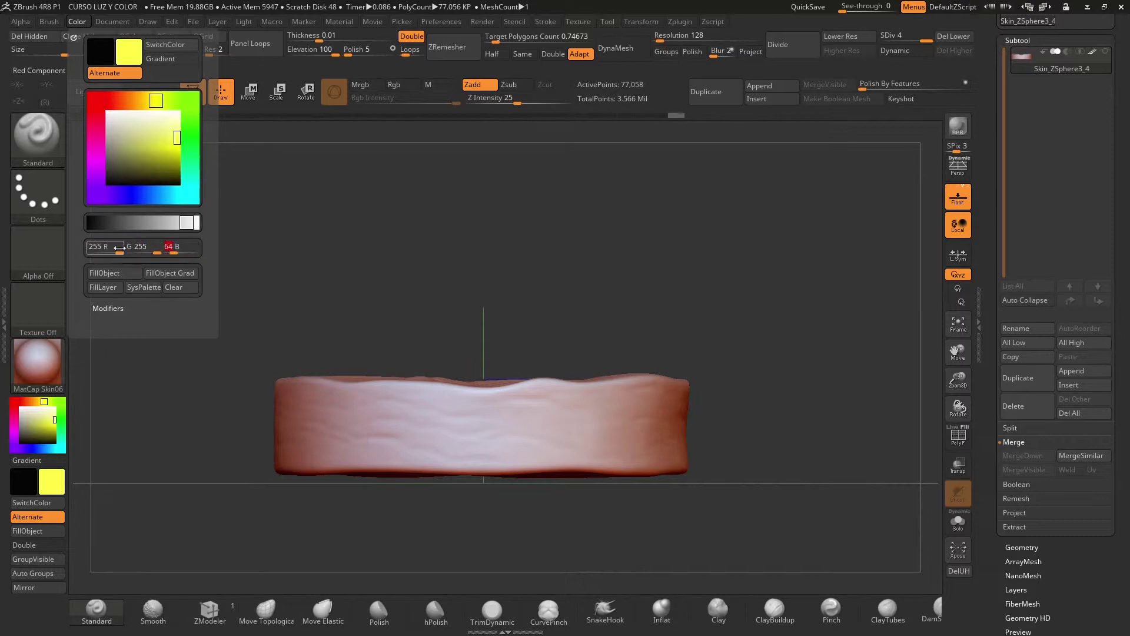
left_click(98, 247)
left_click(97, 246)
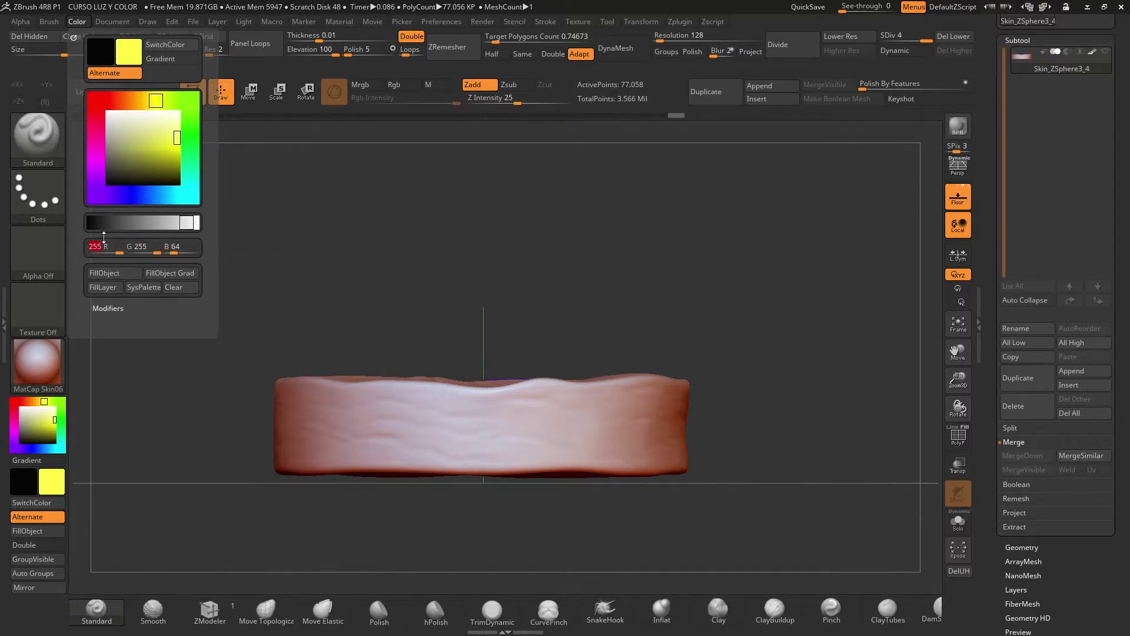
type("142")
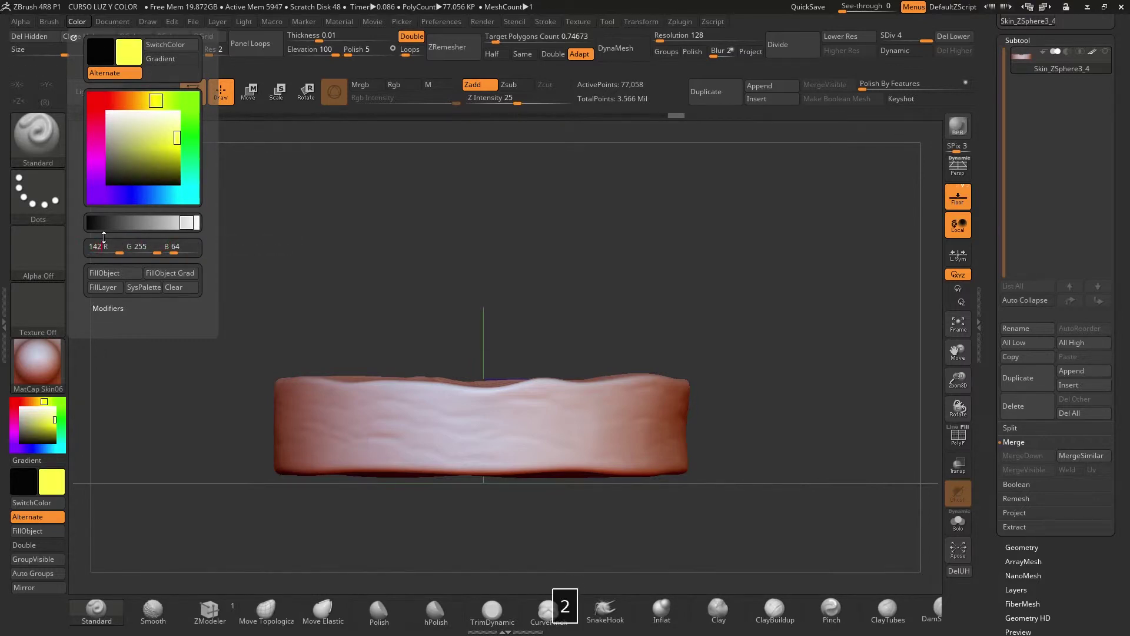
key("Return")
key("Tab")
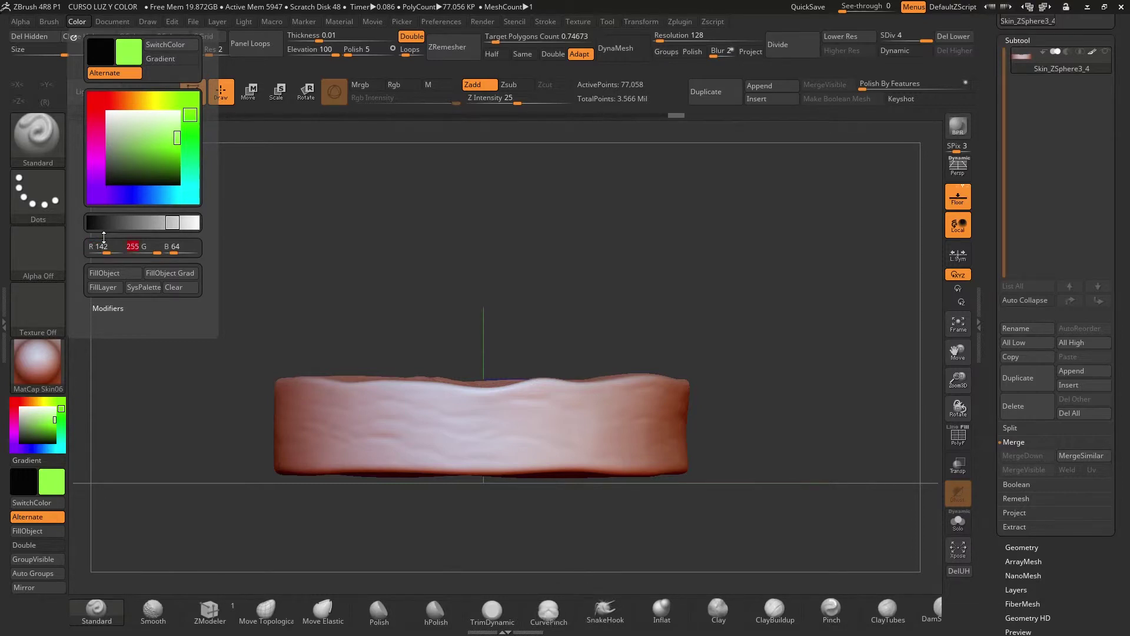
type("191")
key("Return")
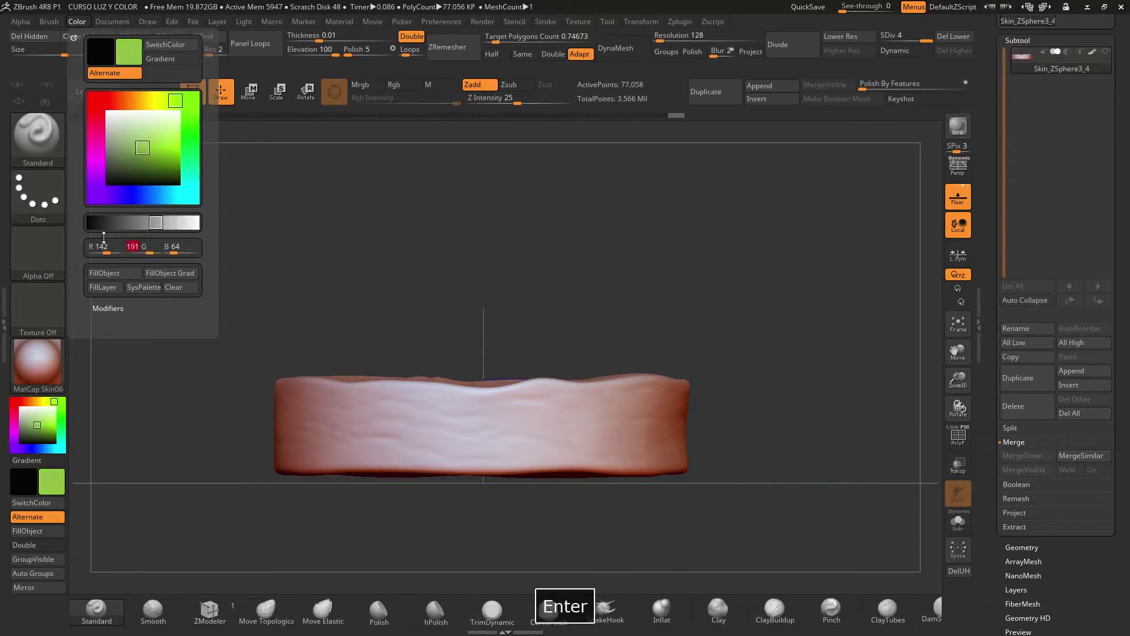
key("Tab")
type("18")
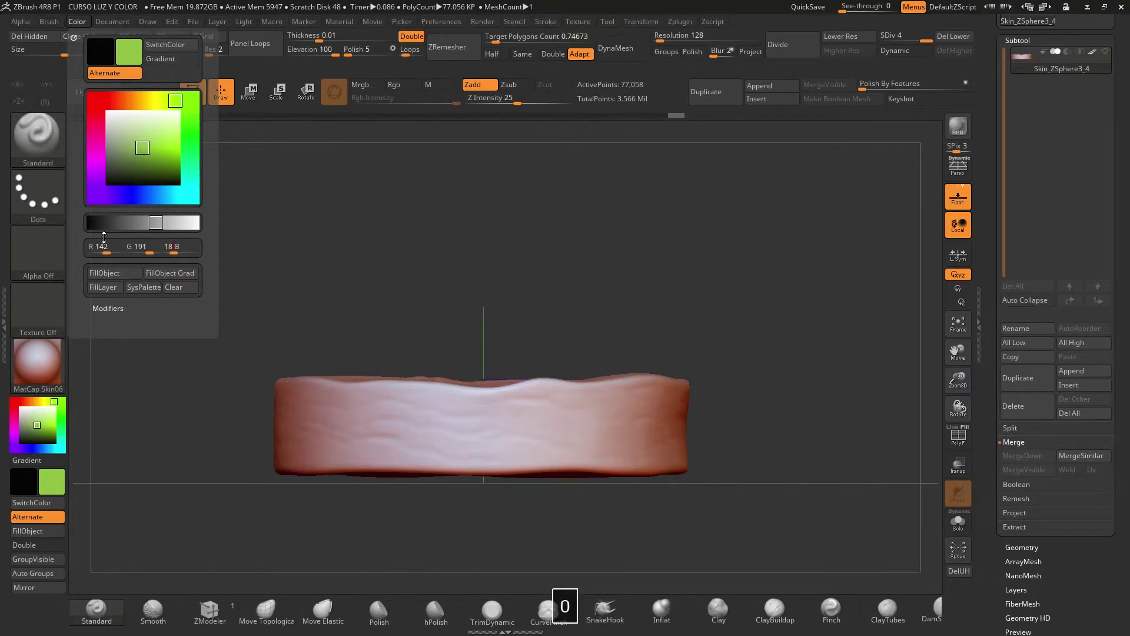
type("0")
key("Return")
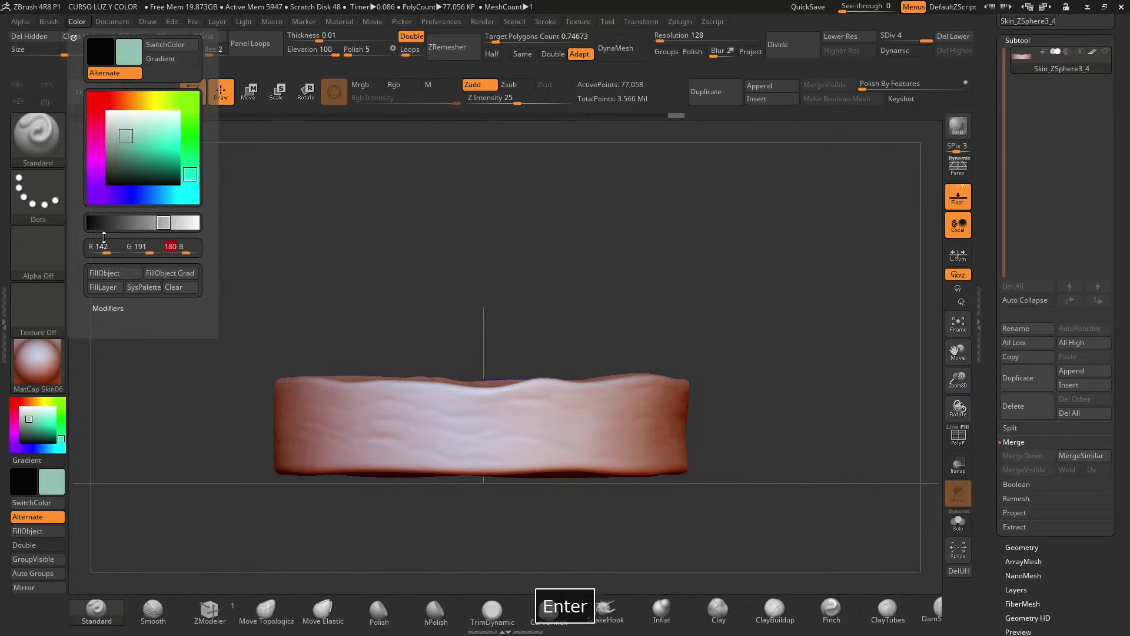
- Fill the isolated water block with the active teal colour and inspect it from several angles
left_click(31, 531)
left_click_drag(629, 261, 514, 284)
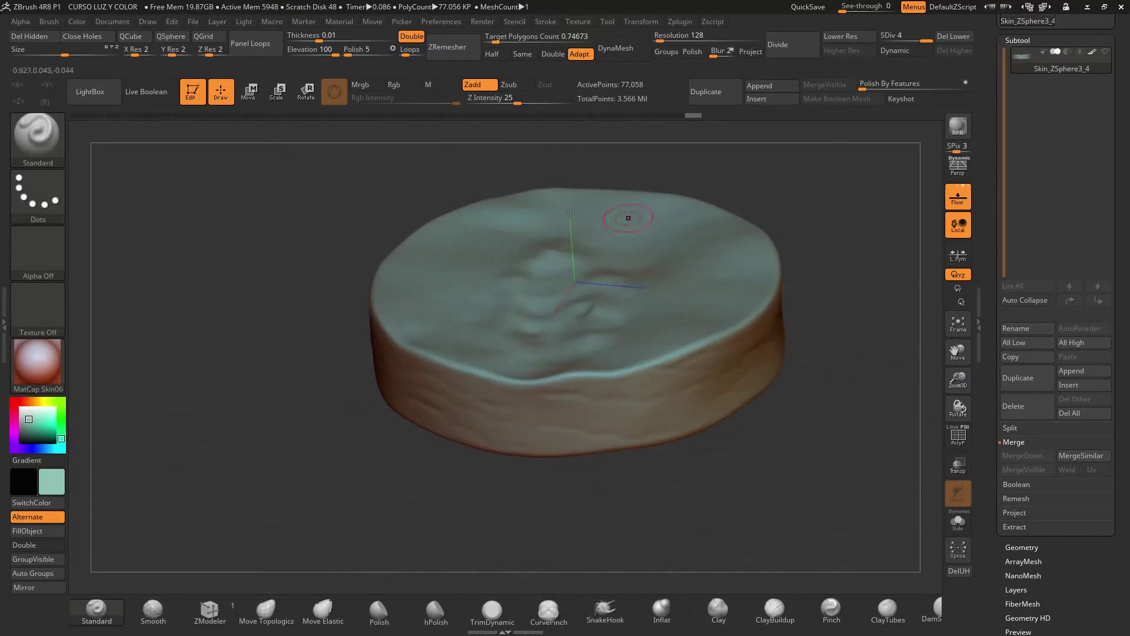
left_click_drag(799, 429, 820, 385, "shift")
left_click_drag(753, 305, 746, 343, "alt")
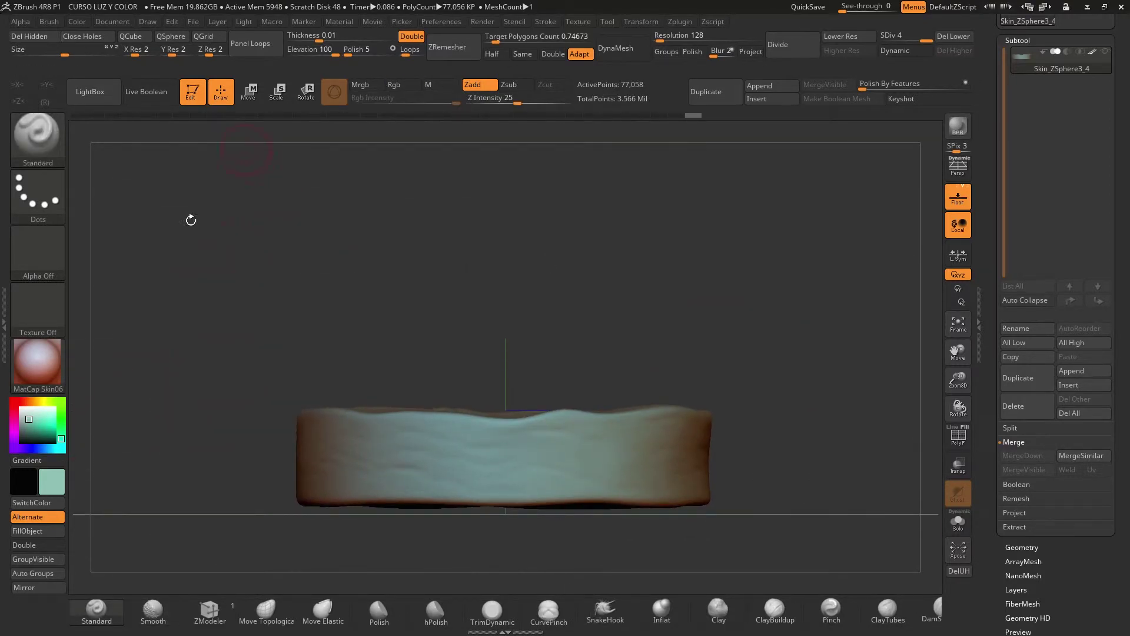
- Fill the water block with the MatCap White01 material, applying only the material channel
left_click(405, 89)
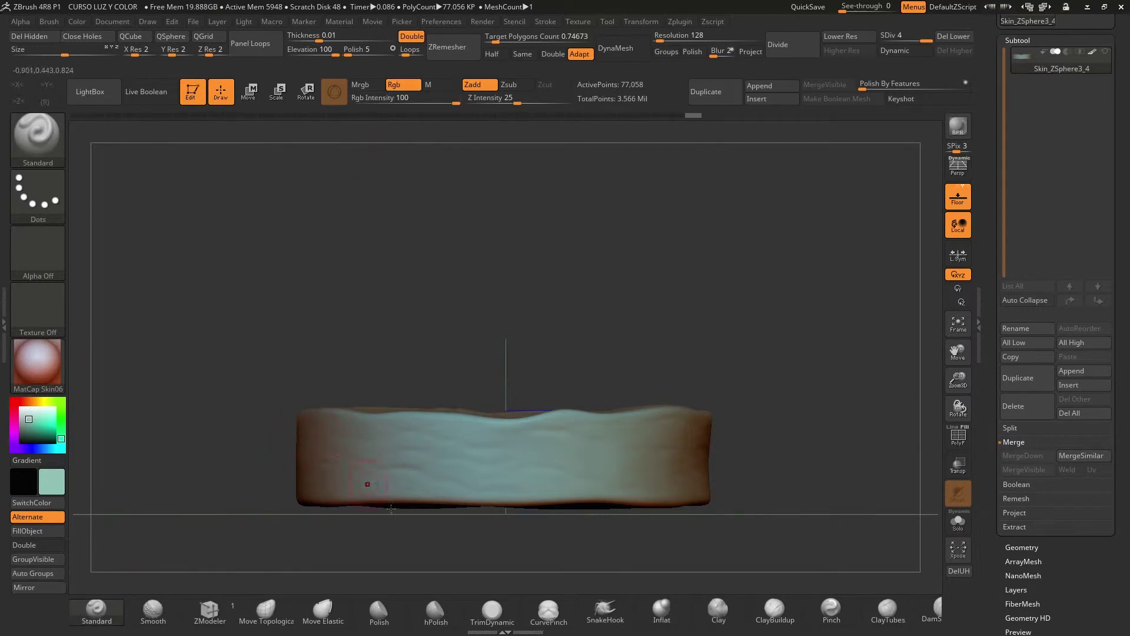
left_click(40, 353)
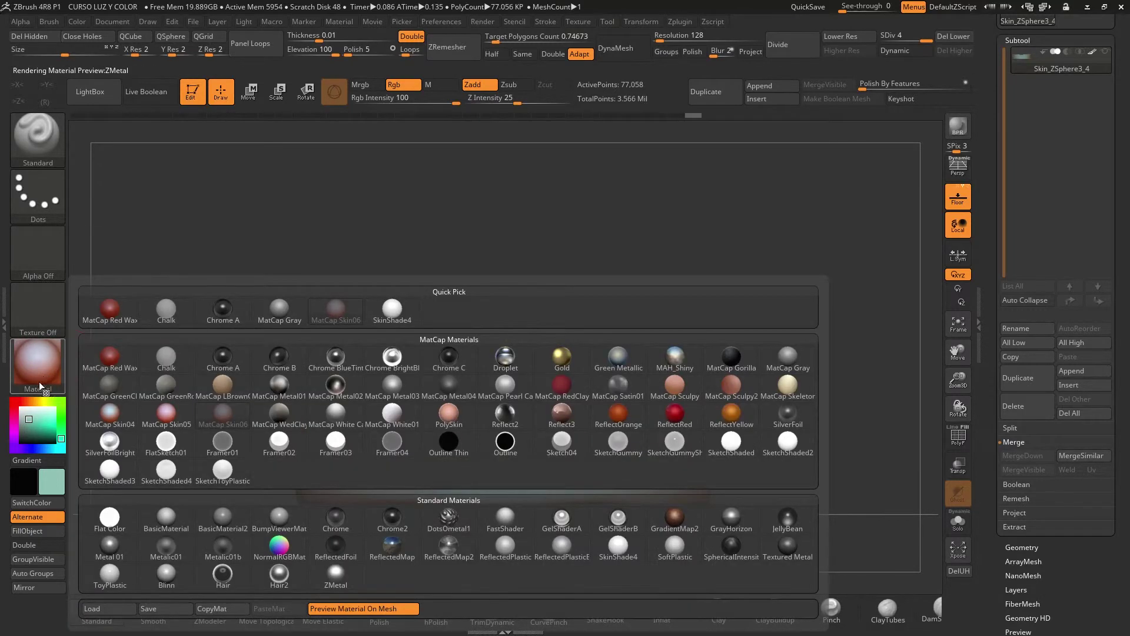
left_click(39, 382)
left_click(48, 364)
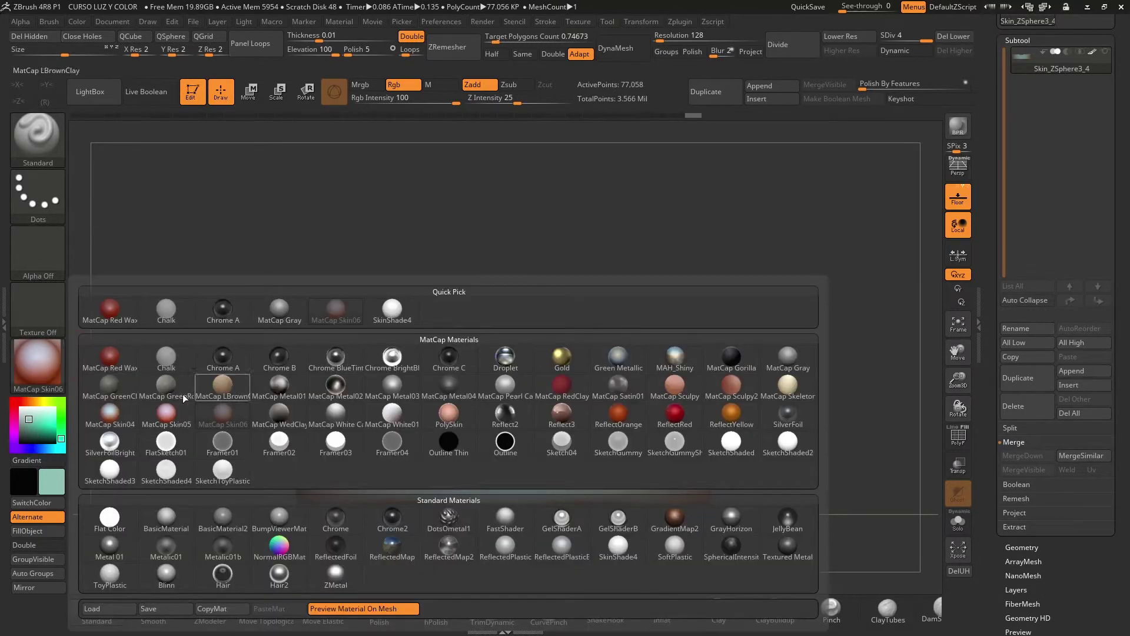
left_click(392, 415)
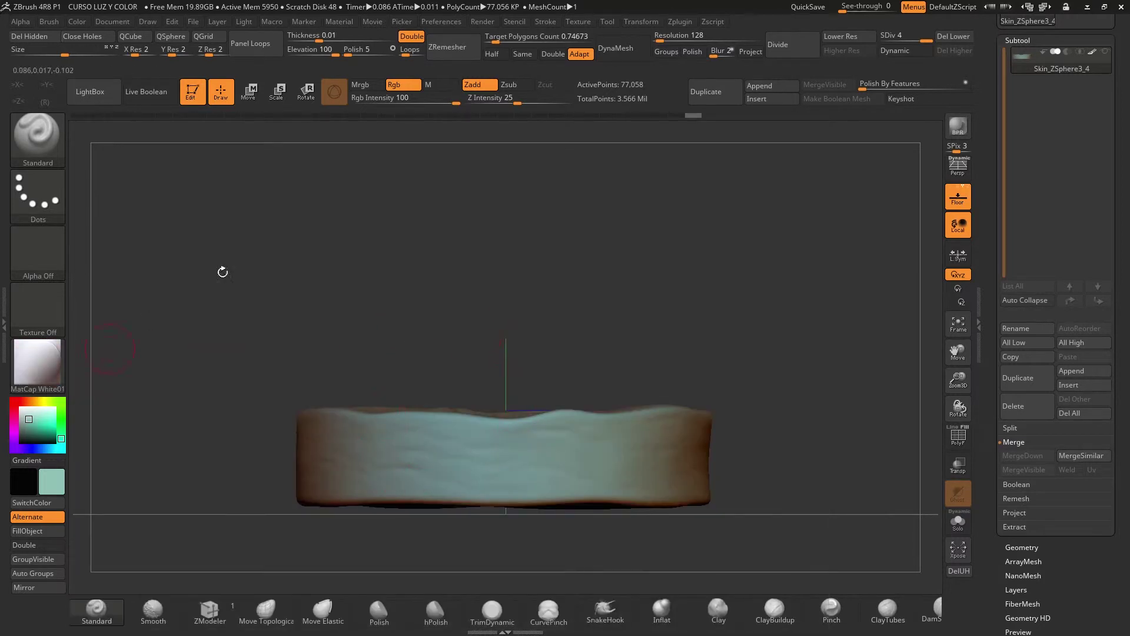
left_click(440, 84)
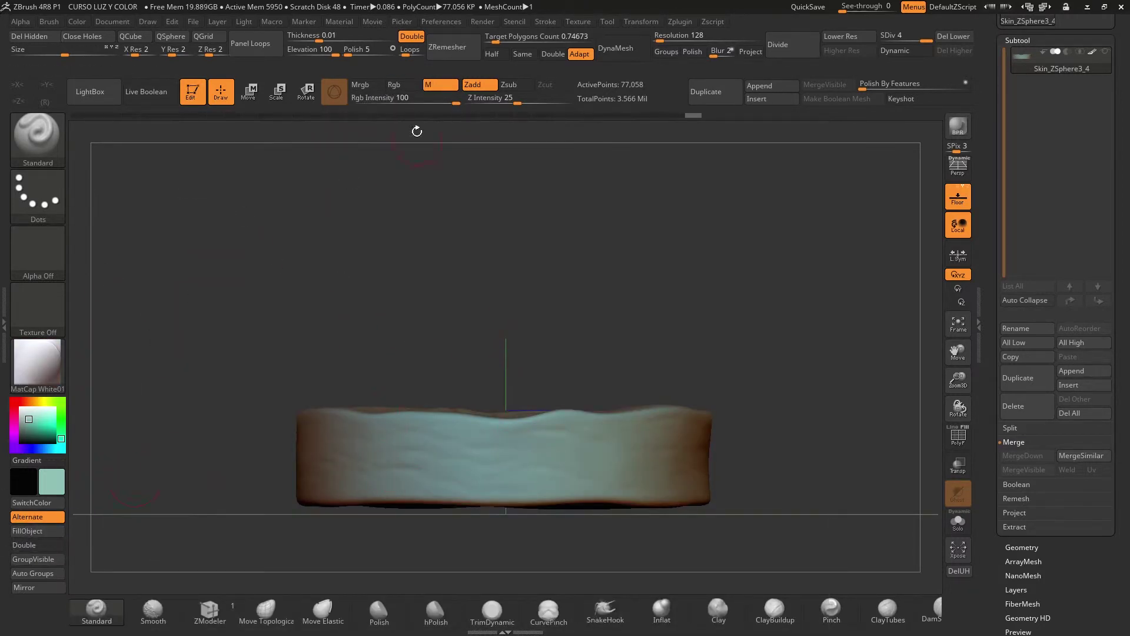
left_click(34, 532)
left_click_drag(189, 383, 194, 353)
left_click_drag(478, 337, 520, 281, "alt")
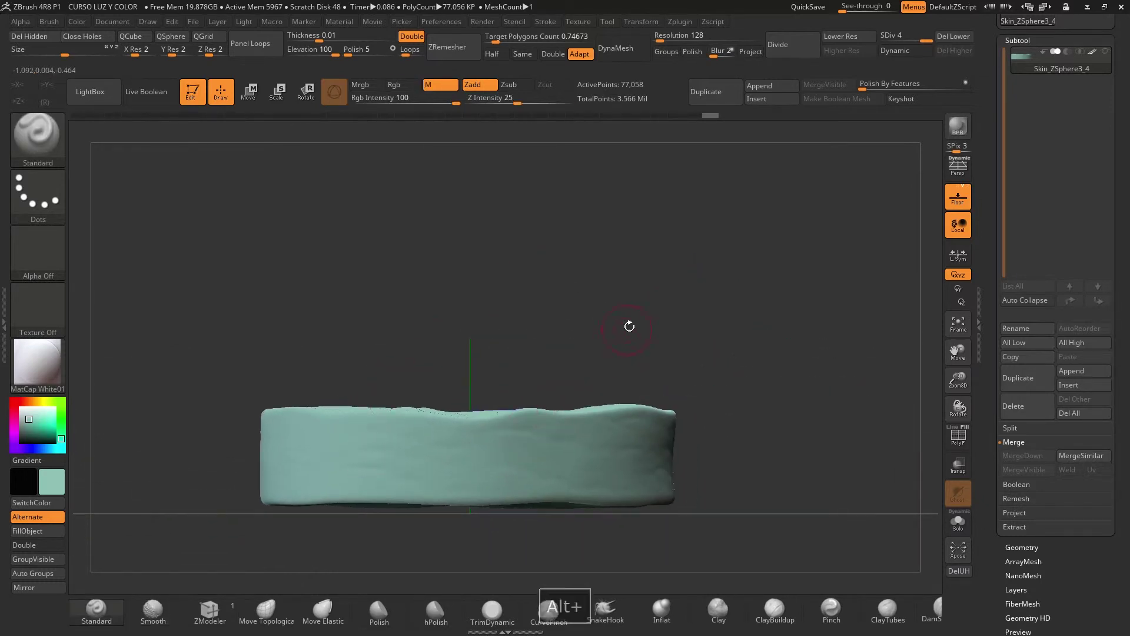
left_click_drag(629, 326, 709, 353, "alt")
left_click_drag(709, 353, 589, 376)
- Choose the MatCap Sculpy material and view the water block's surface from above
left_click(37, 365)
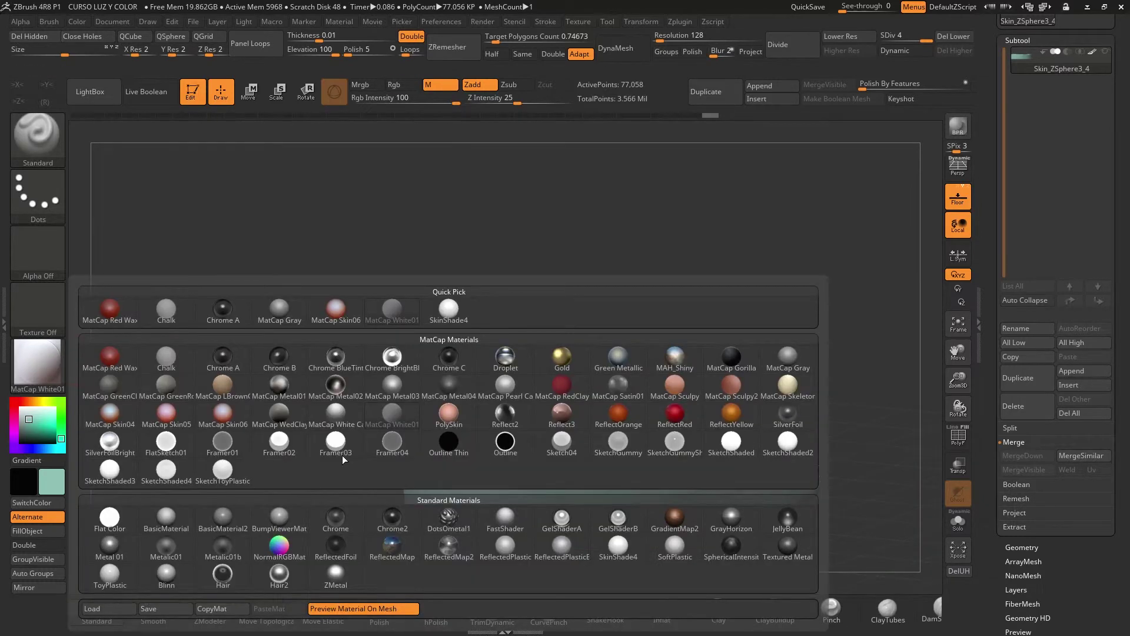
left_click(673, 388)
left_click_drag(416, 293, 408, 260)
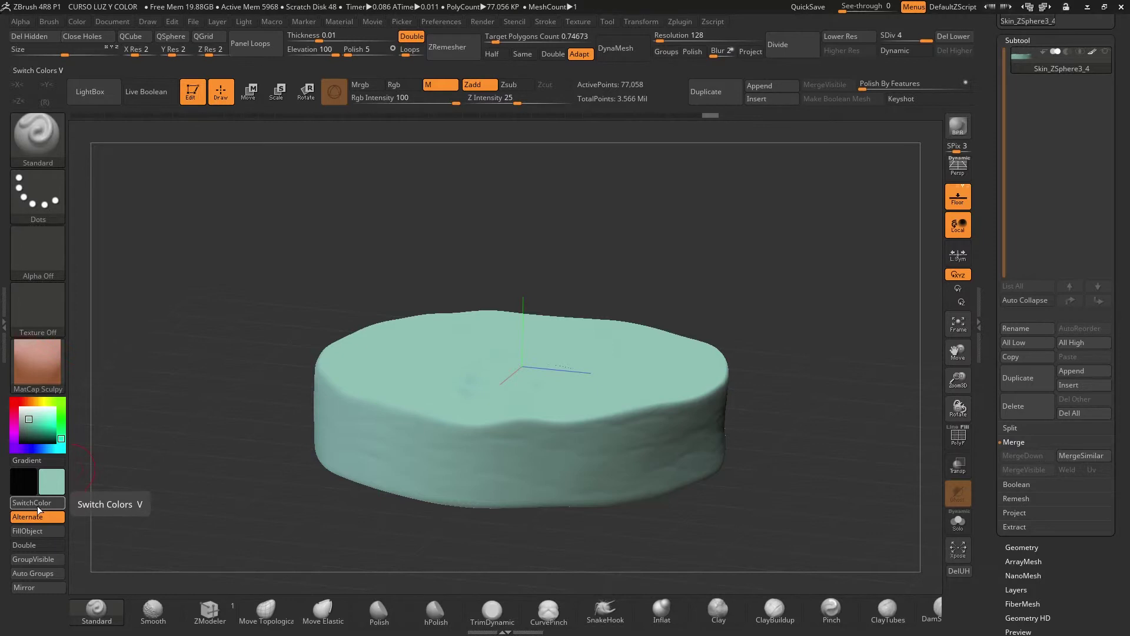
- Choose the MatCap Skin05 material and fill the water block with both material and teal colour using Mrgb
left_click(37, 368)
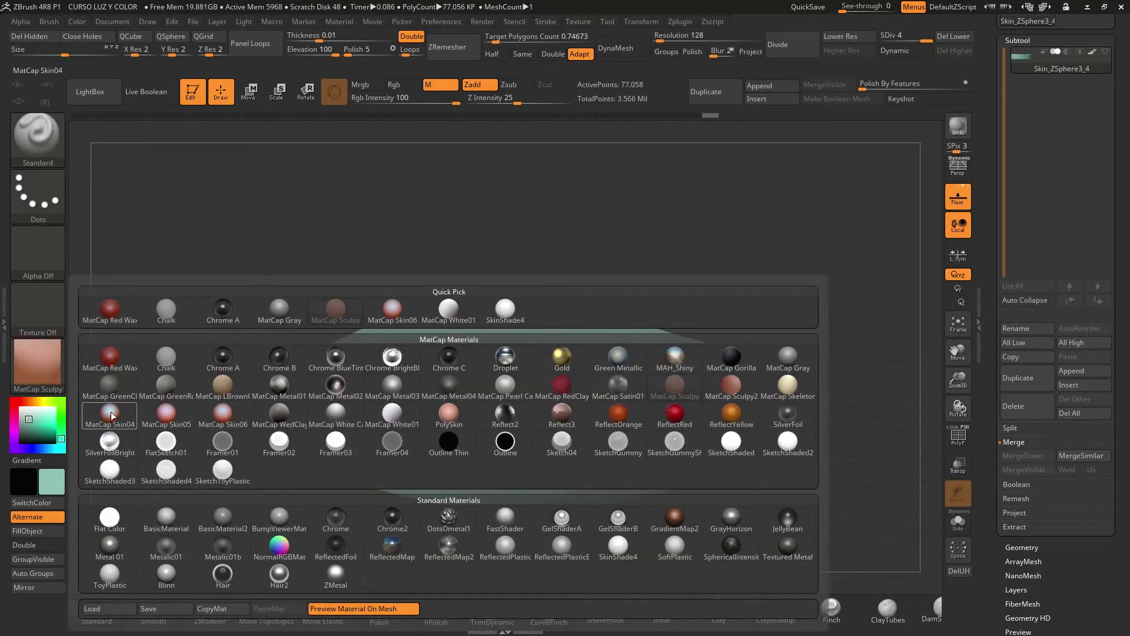
left_click(169, 419)
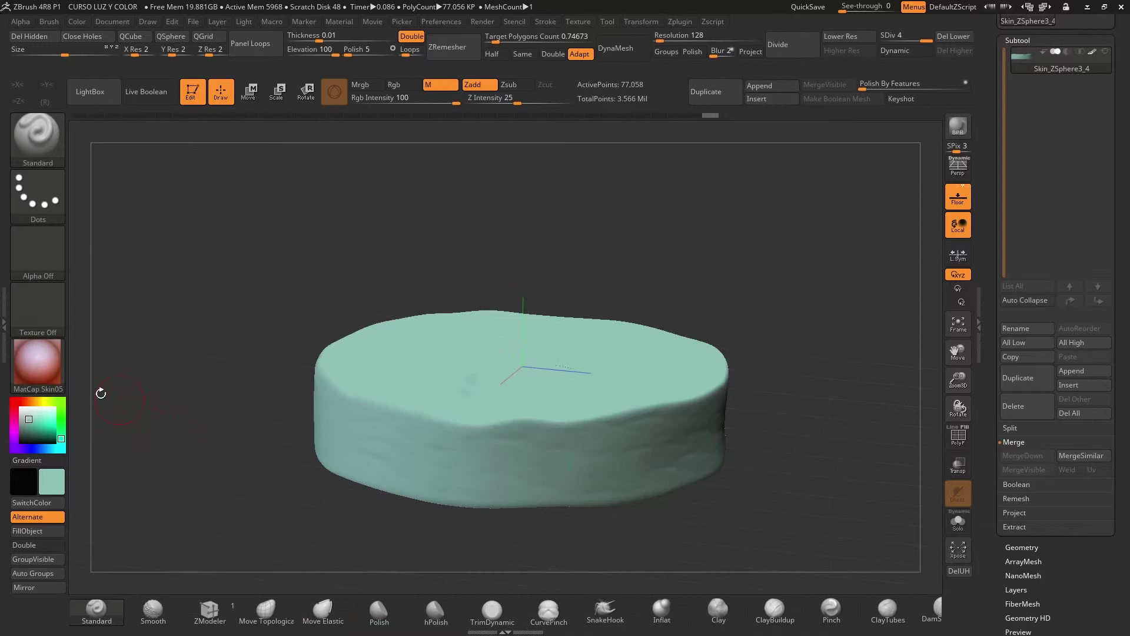
left_click(33, 372)
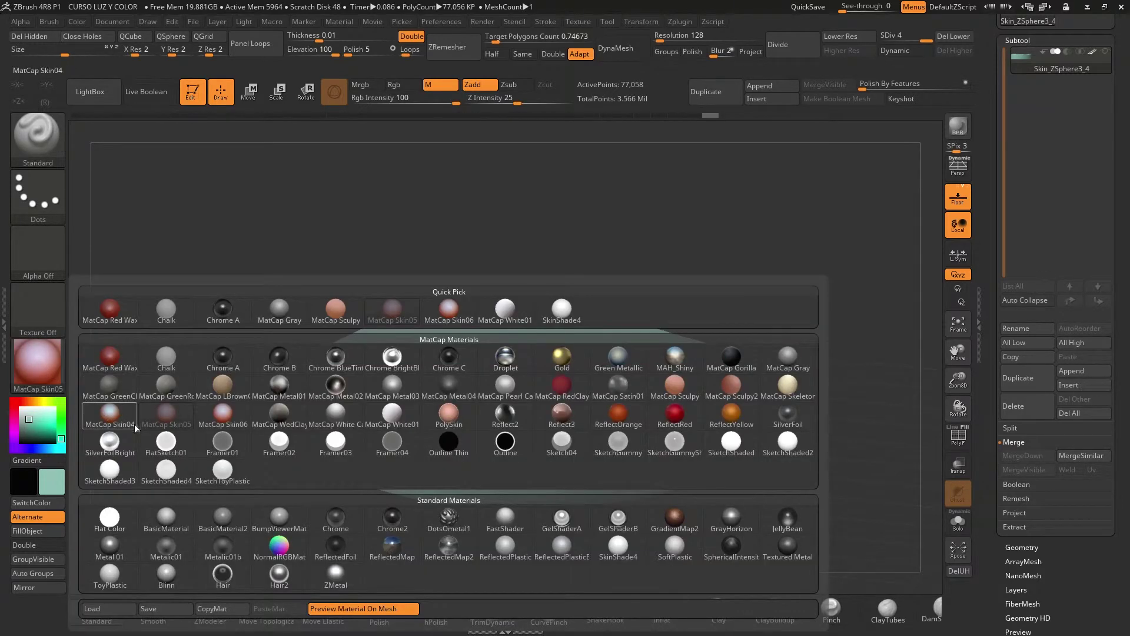
left_click(170, 418)
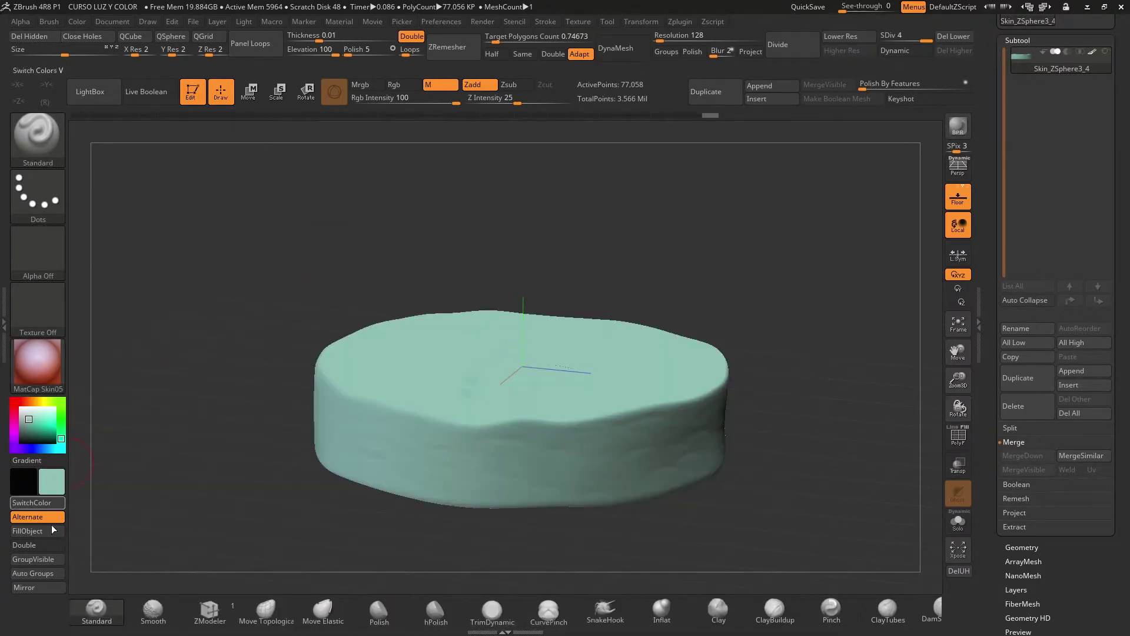
left_click(364, 84)
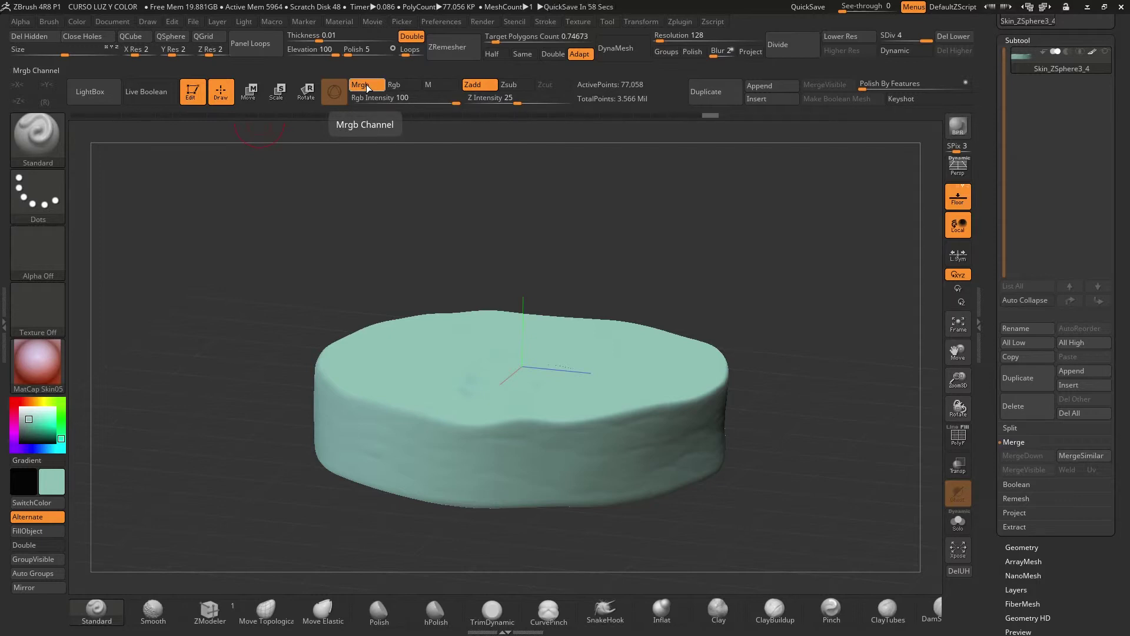
left_click(32, 531)
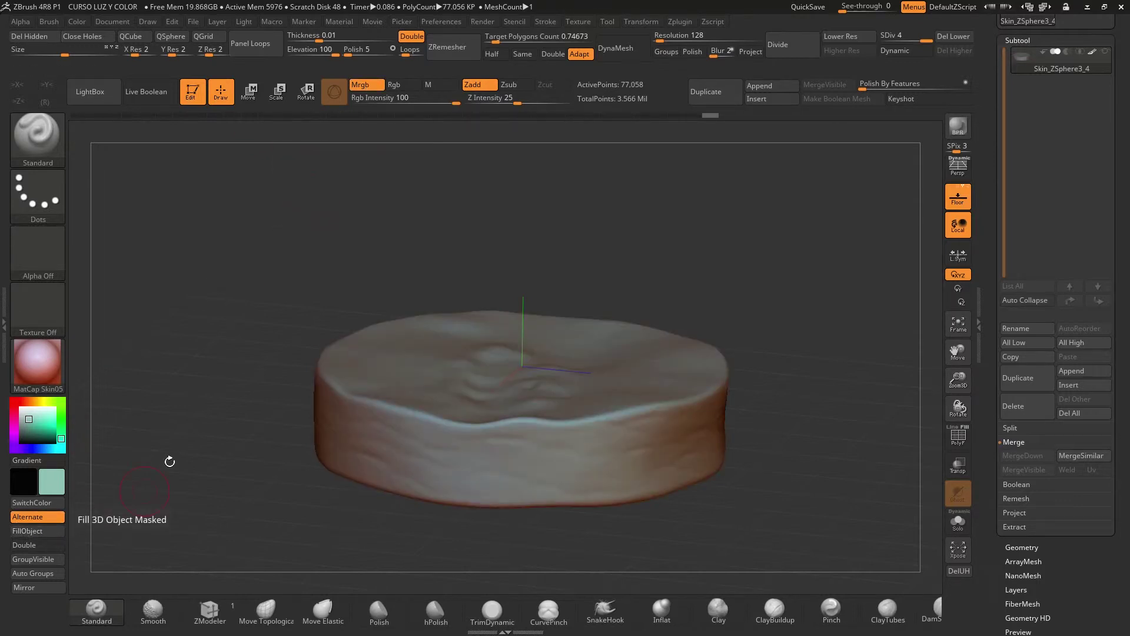
left_click_drag(169, 459, 656, 278)
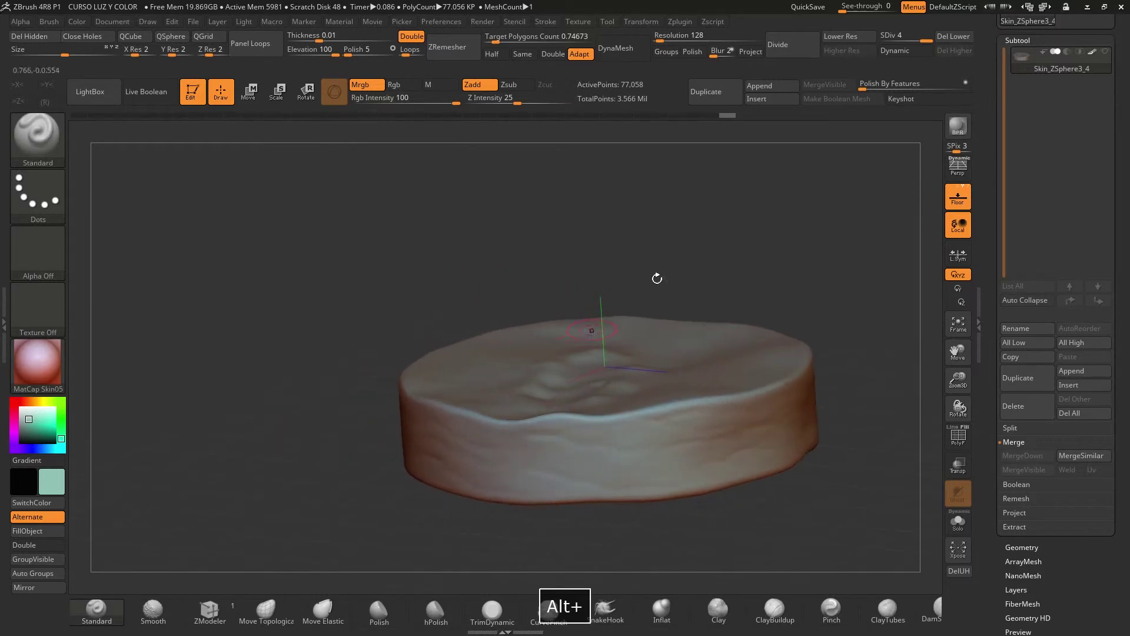
- Show the whole scene again and isolate the polygroup of the base beneath the water block
left_click(824, 279, "ctrl+shift")
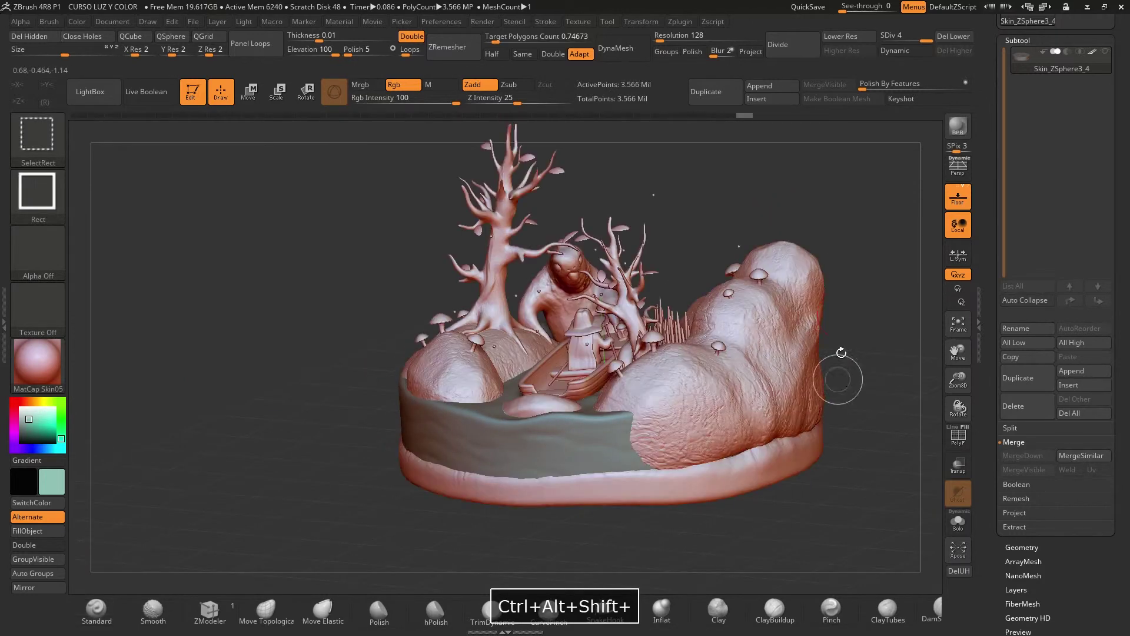
left_click_drag(860, 456, 726, 382)
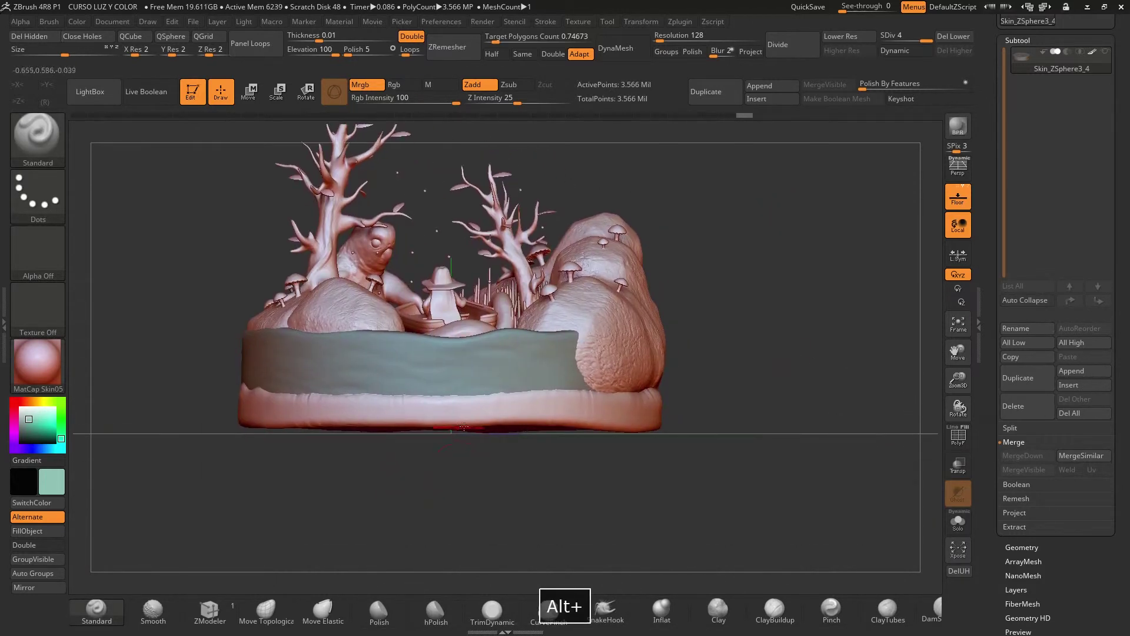
key("ctrl+shift")
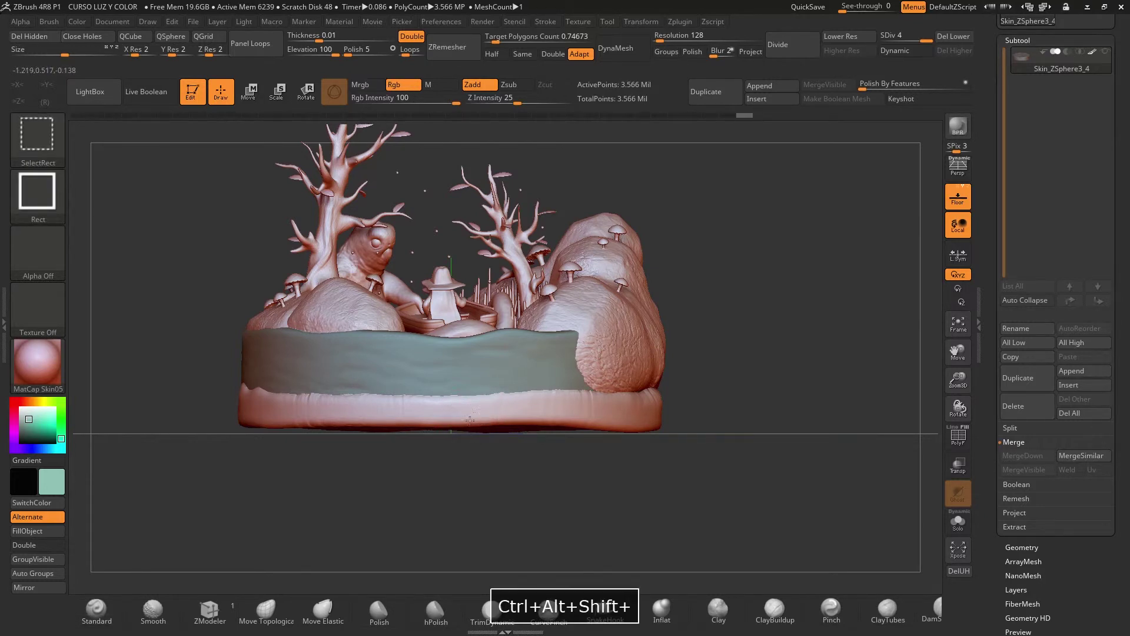
left_click(474, 421, "ctrl+shift")
left_click_drag(195, 497, 174, 525)
- Switch to Photoshop and set the foreground color to a darker, less saturated cream, RGB 224, 218, 185
key("super")
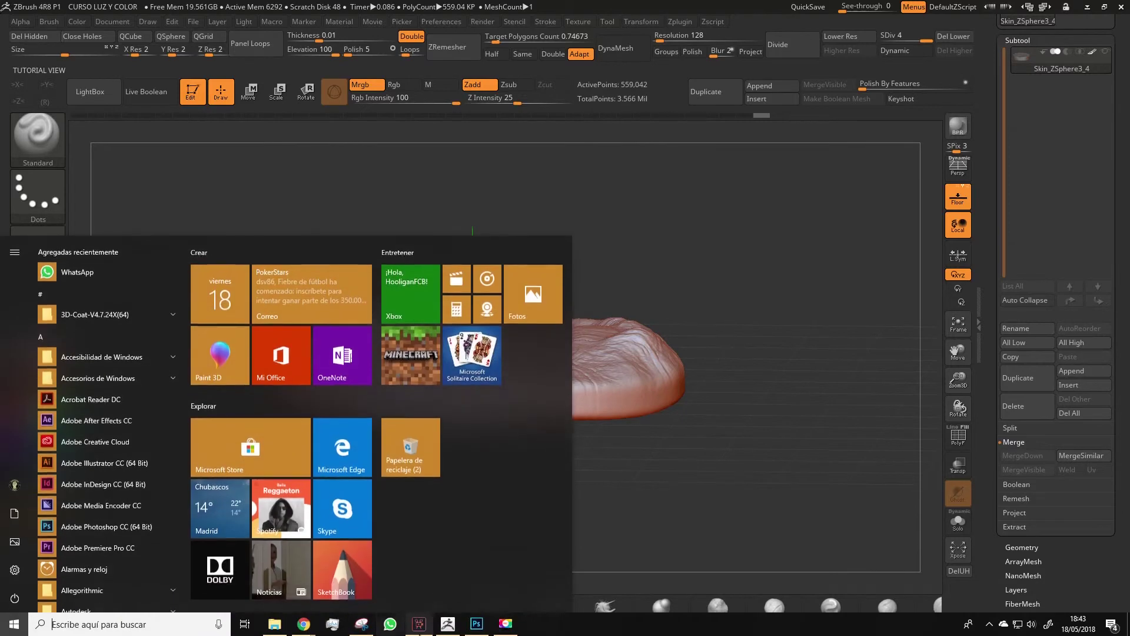
left_click(476, 624)
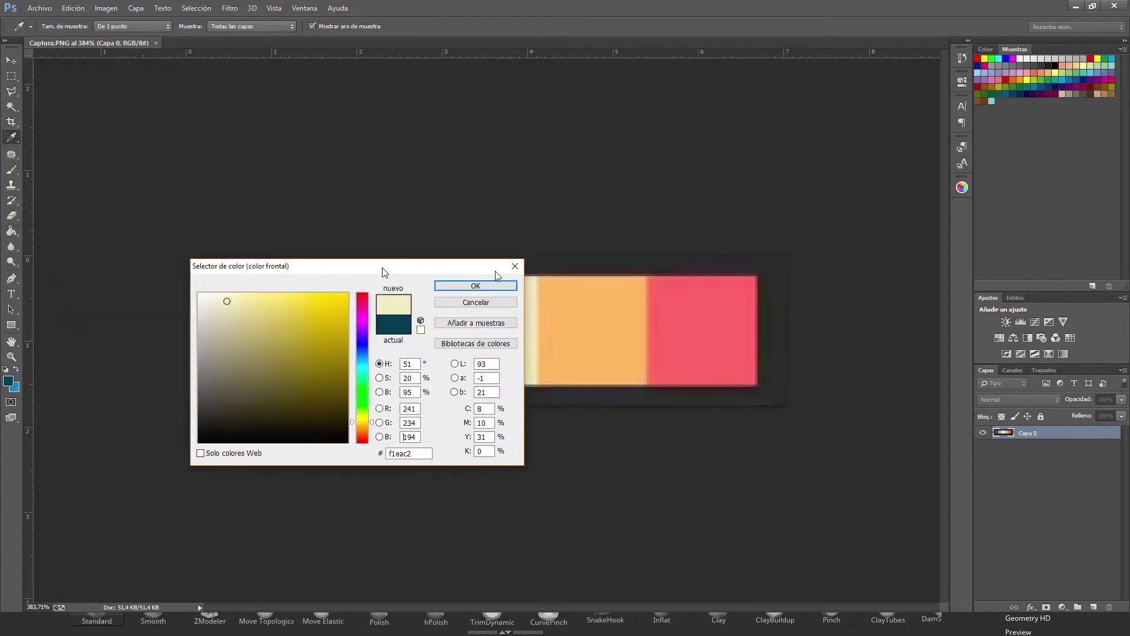
left_click_drag(385, 269, 821, 223)
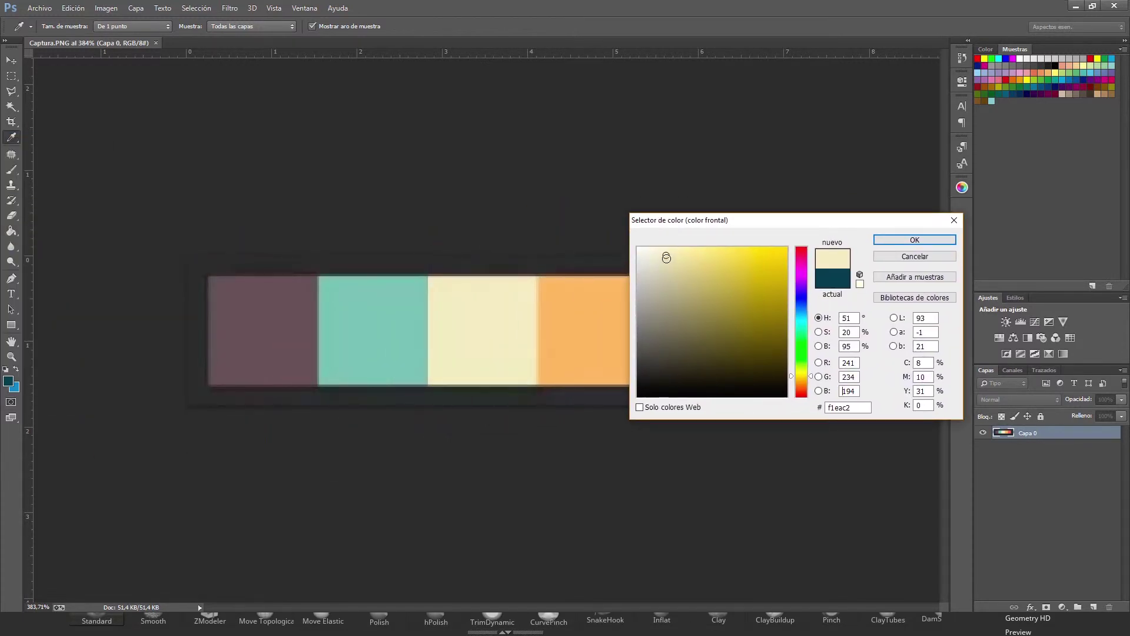
mouse_move(665, 258)
left_mouse_down()
mouse_move(679, 260)
mouse_move(666, 263)
left_mouse_up()
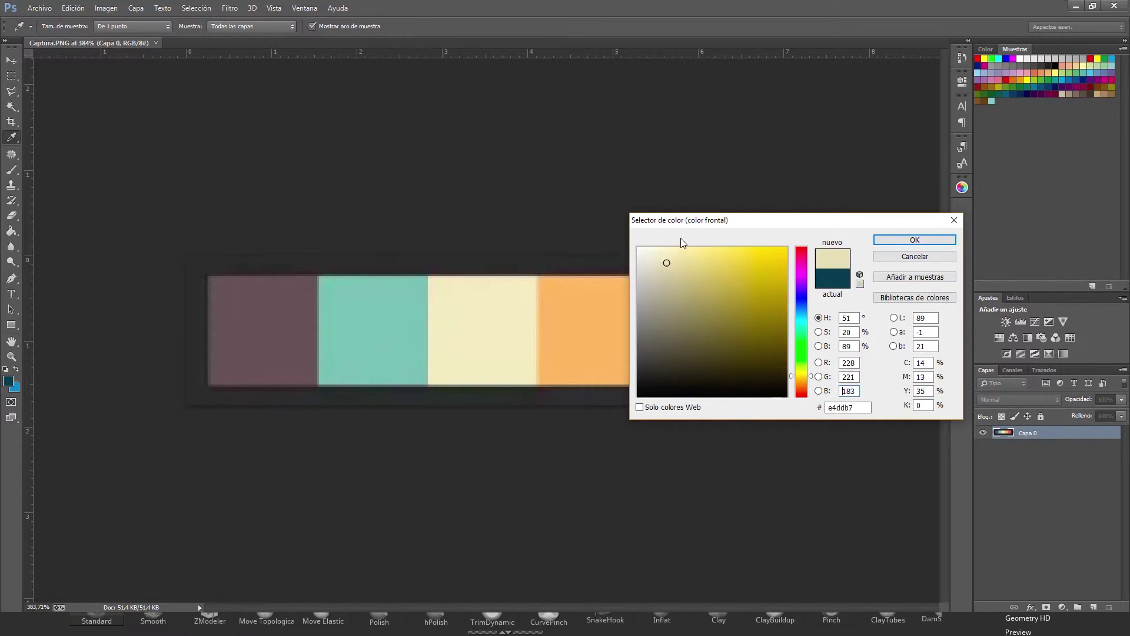
left_click_drag(683, 220, 845, 221)
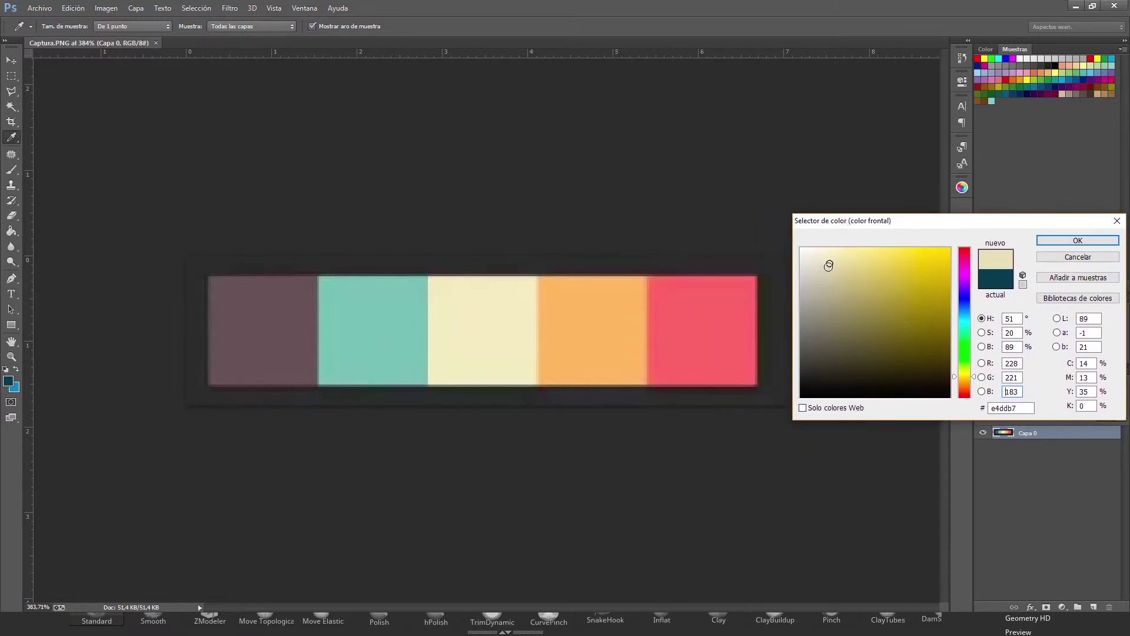
left_click_drag(828, 265, 826, 265)
left_click(1078, 240)
- Reopen the foreground color picker and place it clear of the window edge to examine the cream's RGB values
key("z")
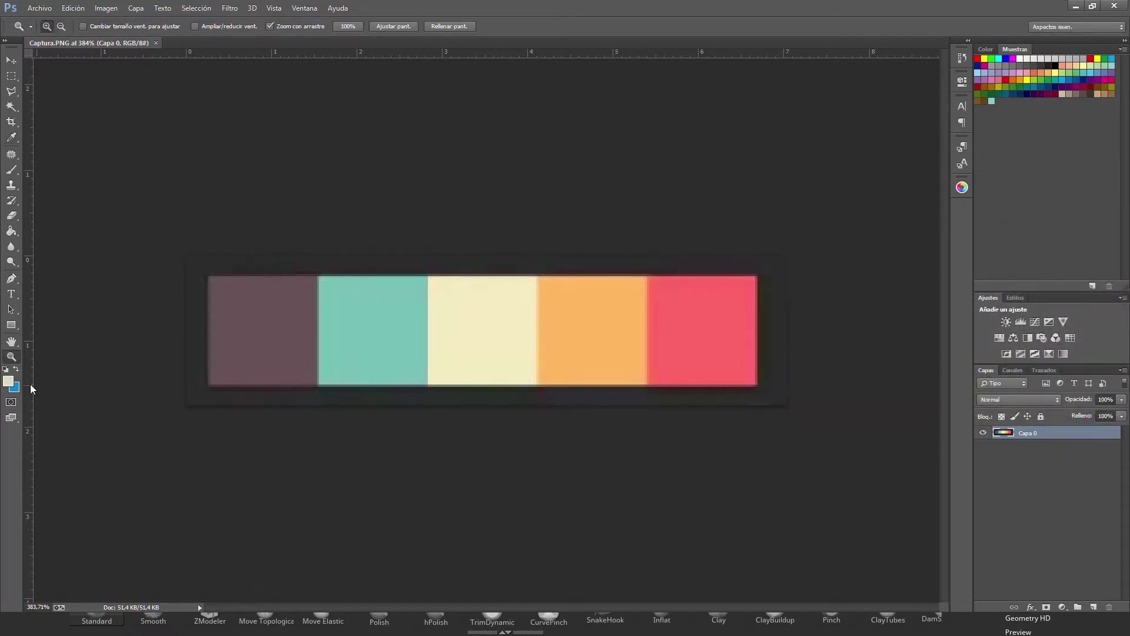
left_click(9, 382)
left_click_drag(1053, 219, 439, 105)
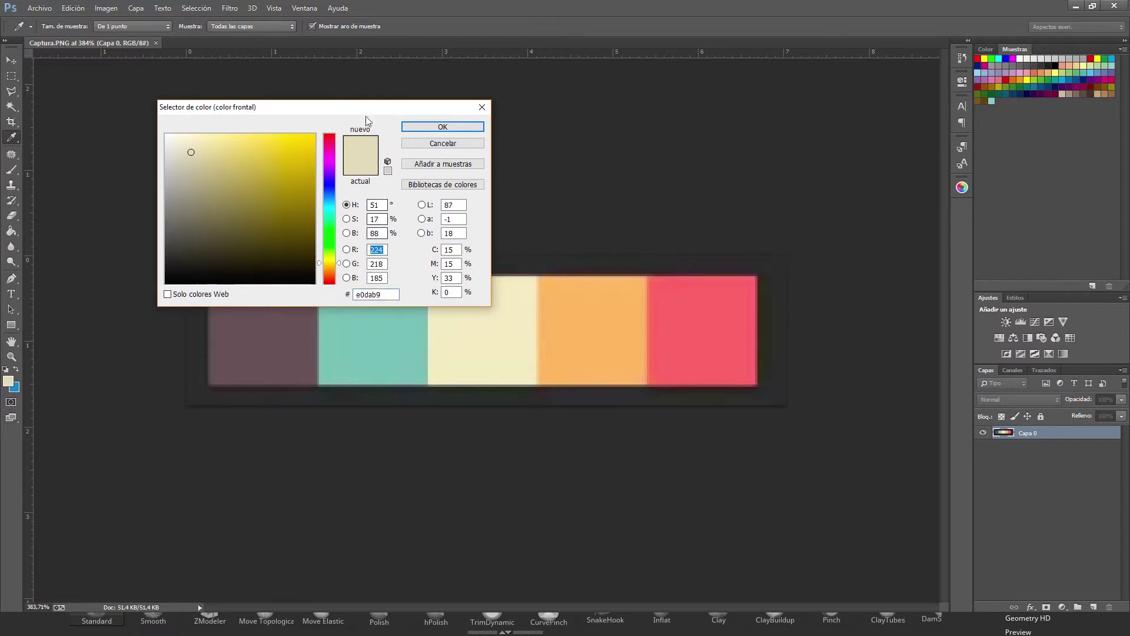
- Close the color picker in Photoshop and switch back to ZBrush, where the base is isolated
left_click_drag(365, 108, 0, 169)
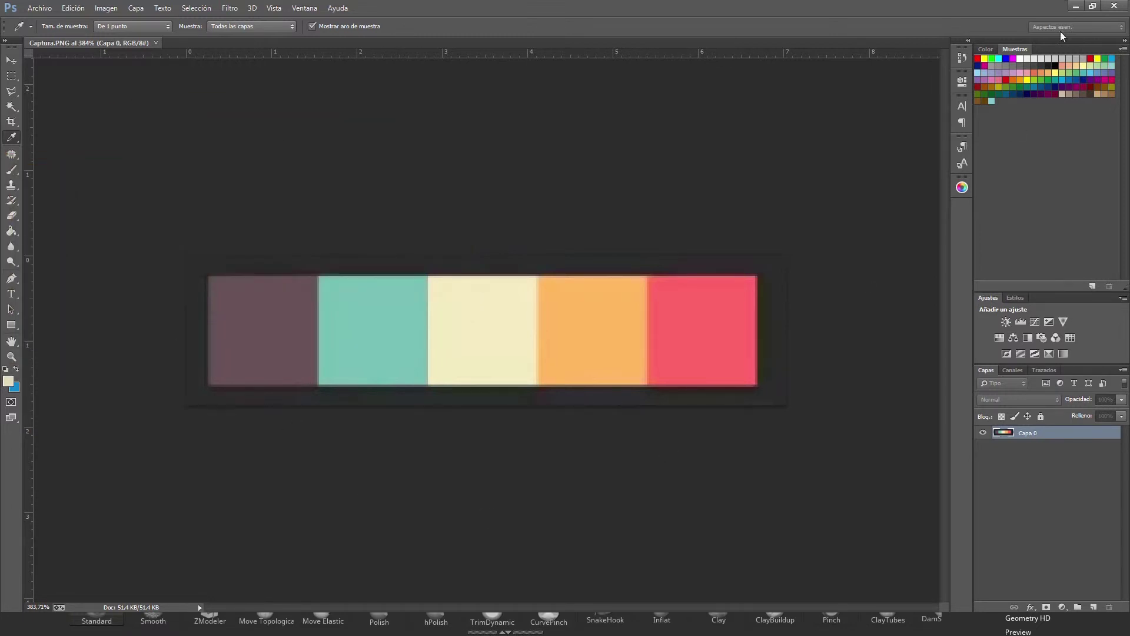
key("super")
key("super")
key("space")
key("super")
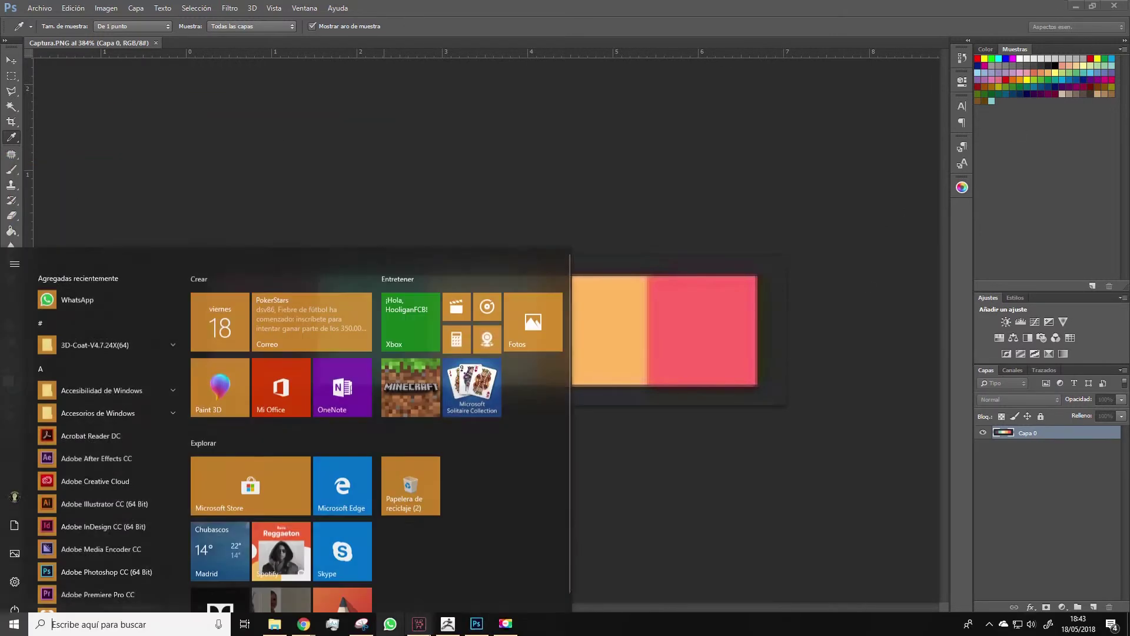
left_click(448, 623)
left_click_drag(311, 266, 315, 295)
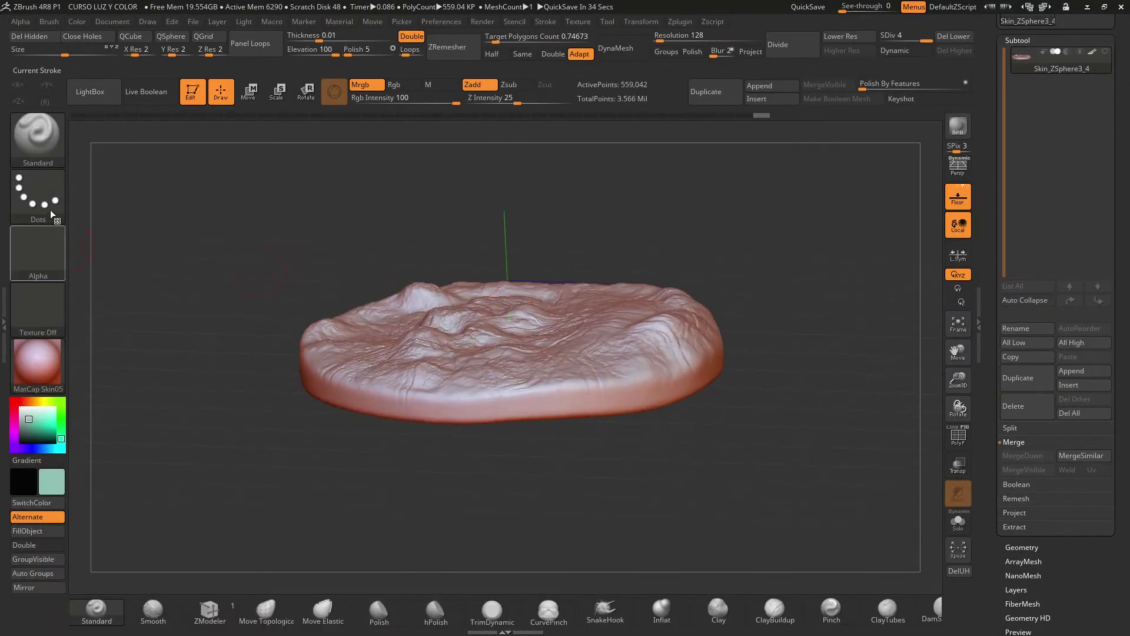
- Set the active color to the darker cream, RGB 224, 218, 185
left_click(77, 21)
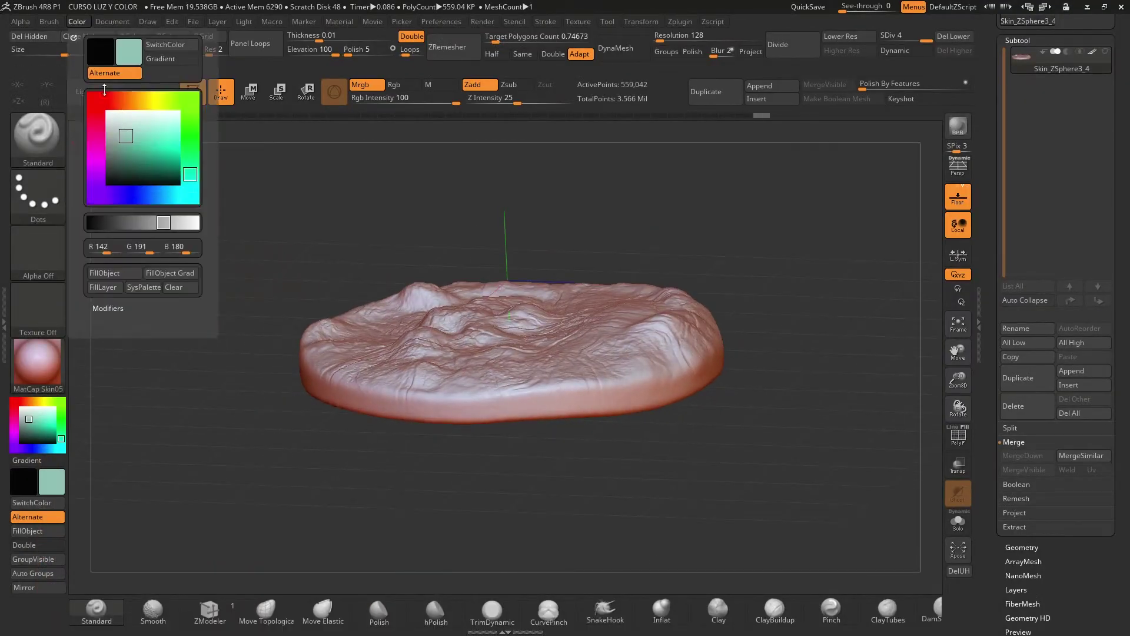
left_click_drag(101, 247, 65, 253)
left_click(93, 247)
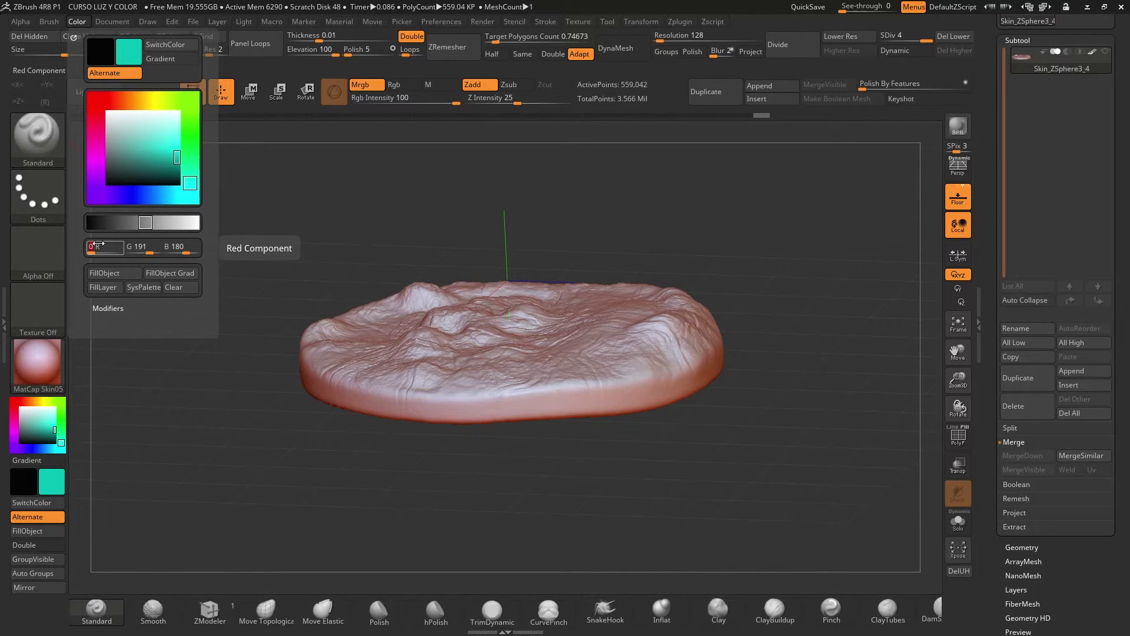
type("224")
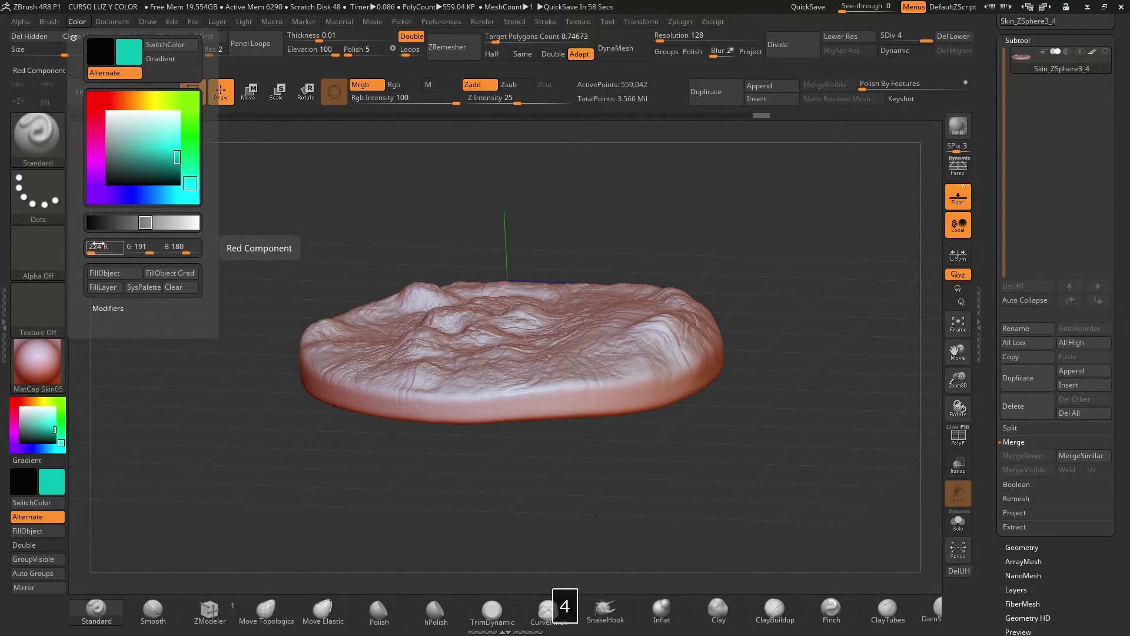
key("Return")
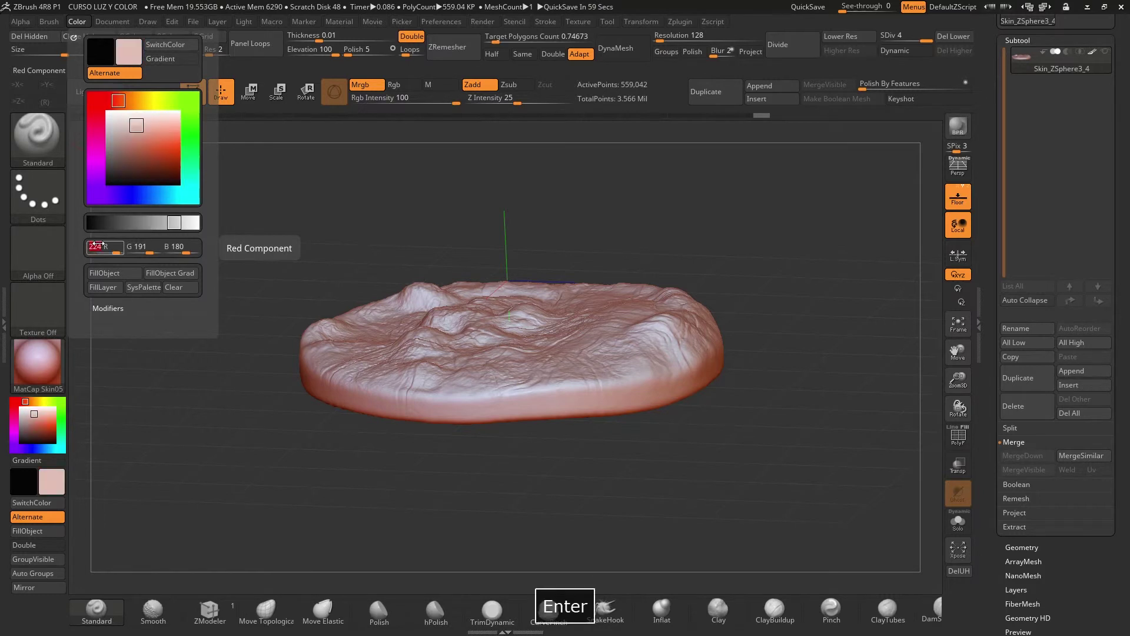
left_click(133, 247)
type("208")
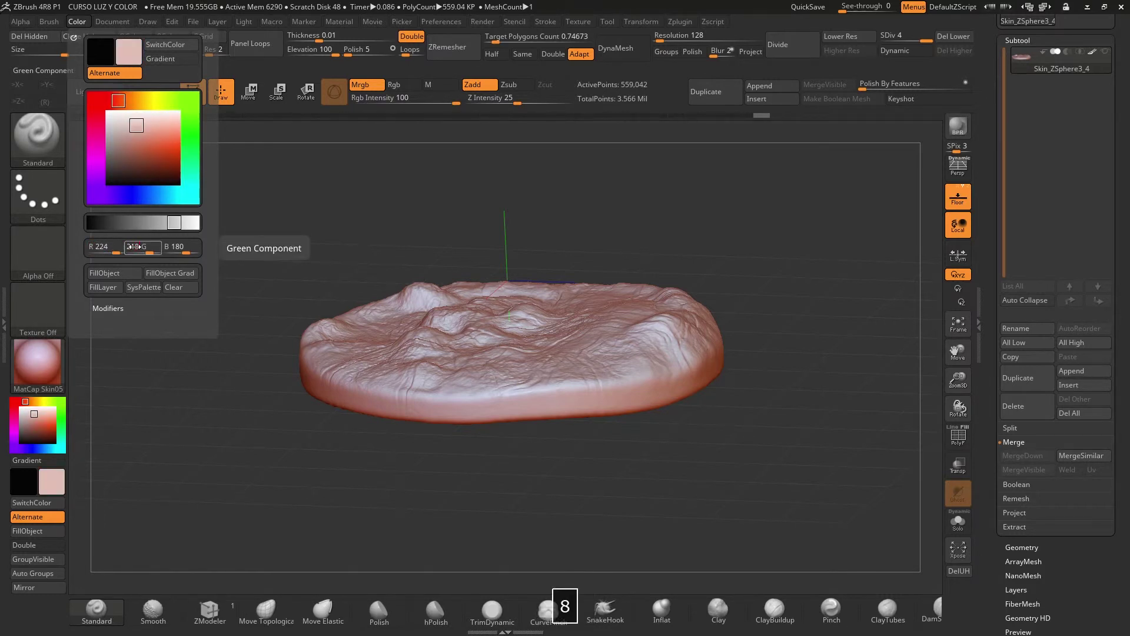
key("Return")
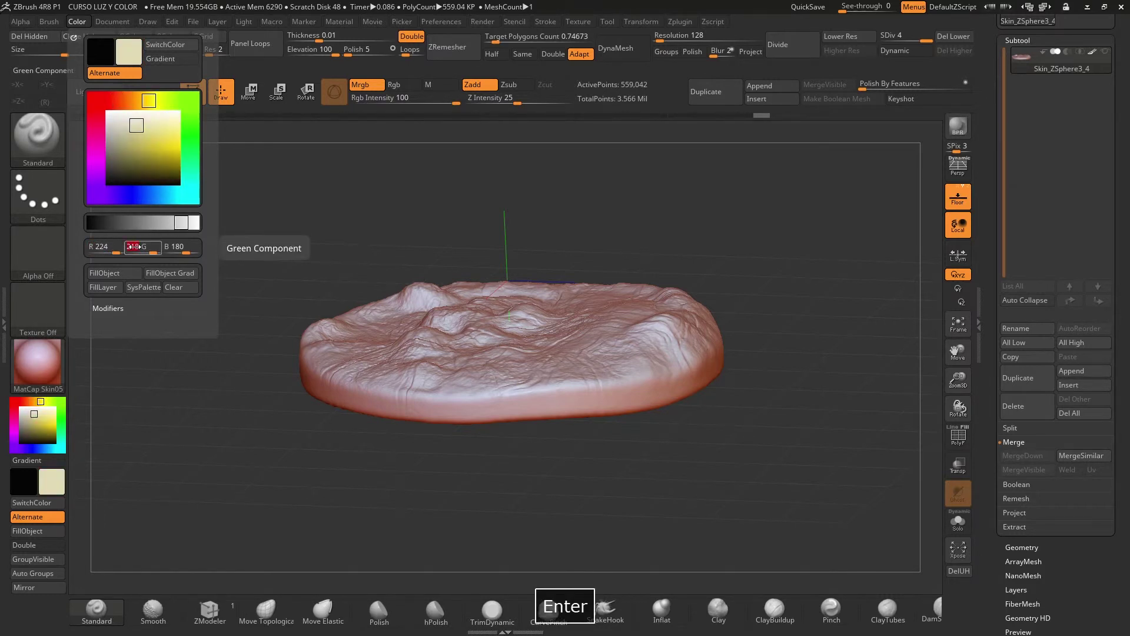
key("Tab")
type("185")
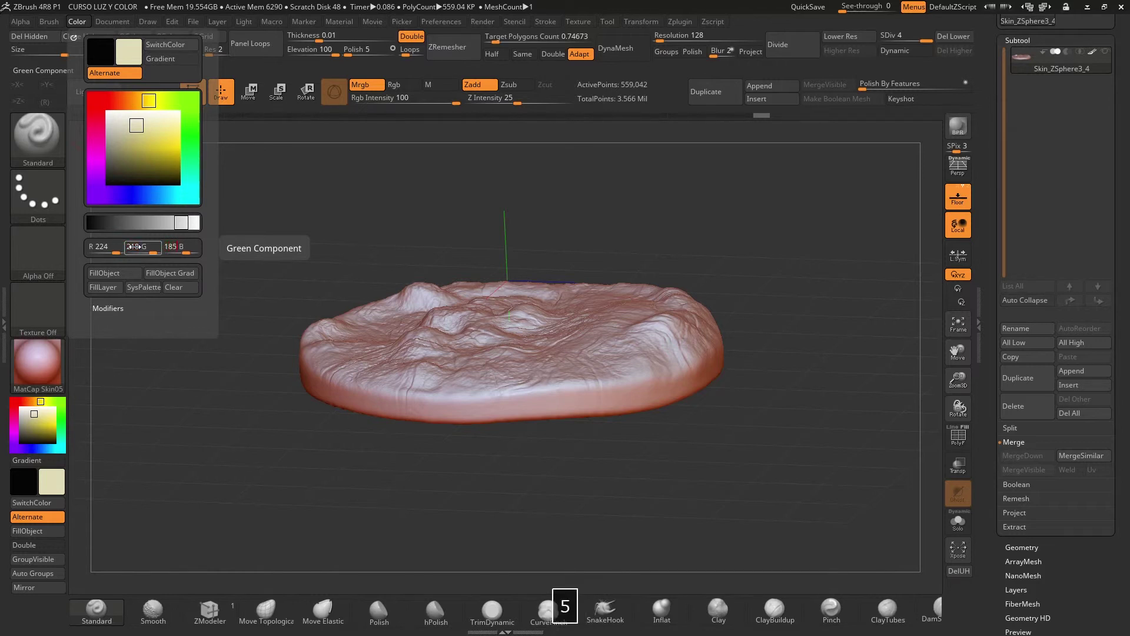
key("Return")
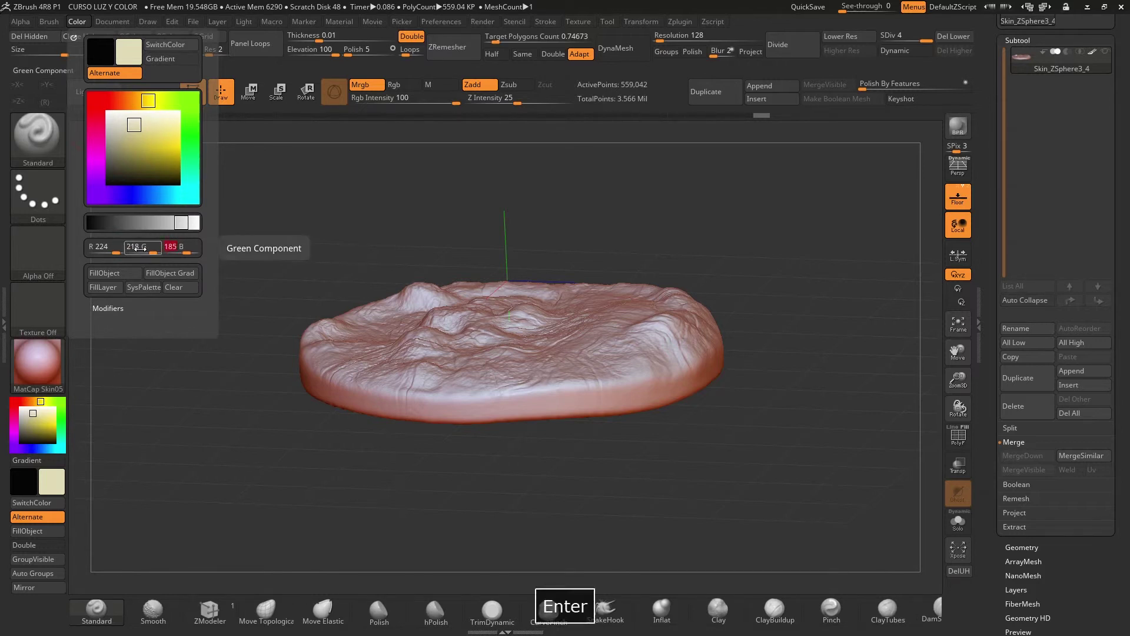
- Fill the isolated base with the cream color and show the whole scene again
left_click_drag(348, 229, 343, 237, "shift")
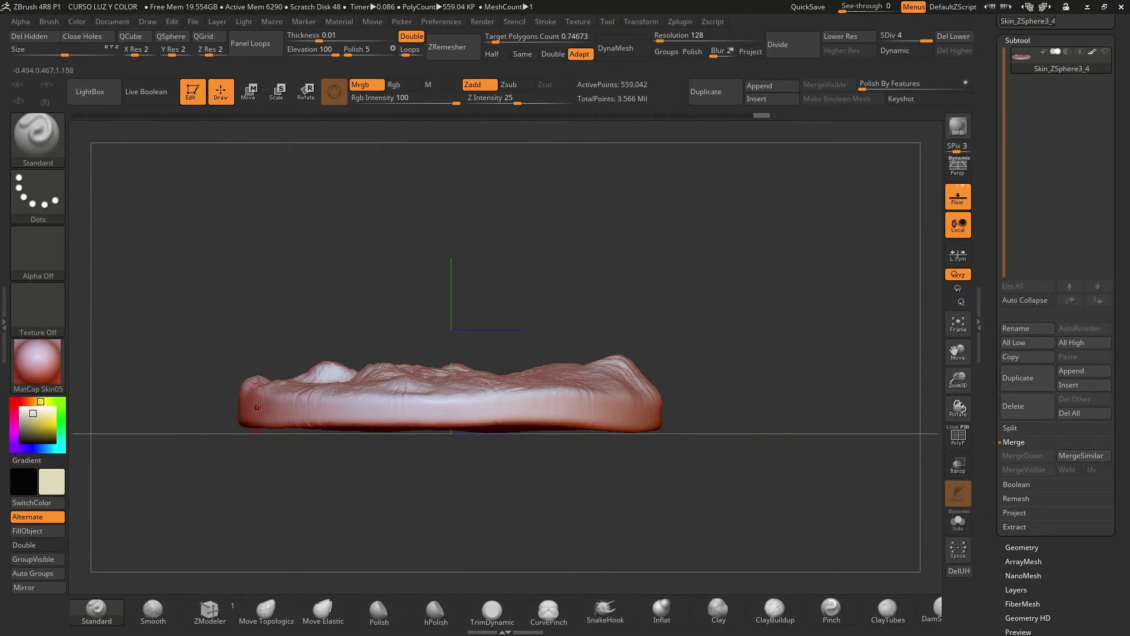
left_click(41, 533)
left_click(791, 392, "ctrl+shift")
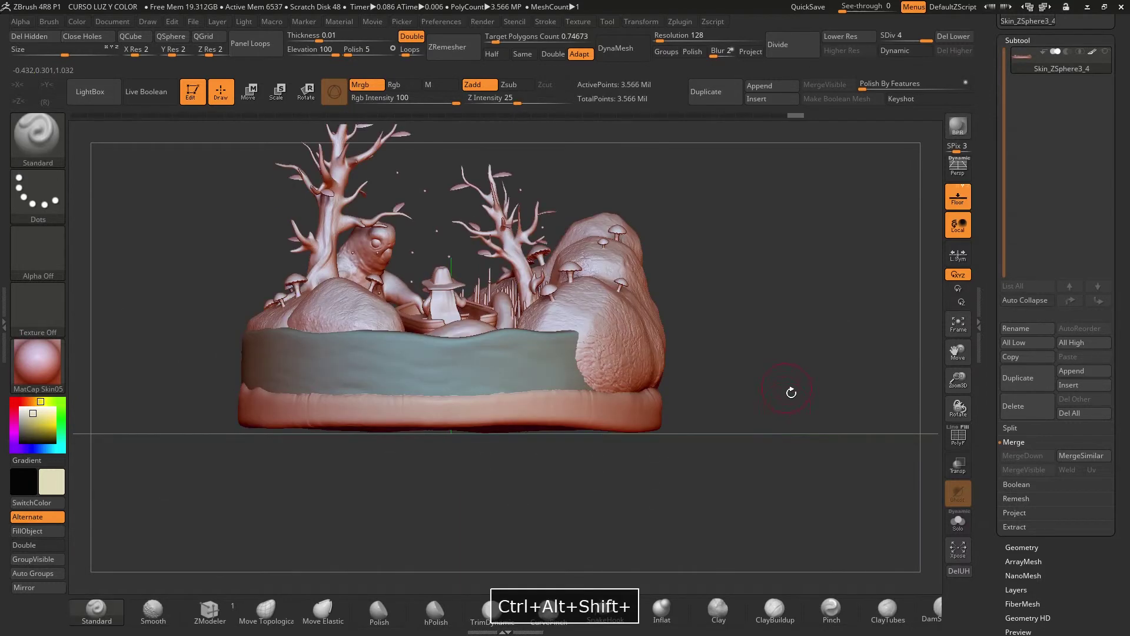
left_click_drag(791, 392, 827, 443)
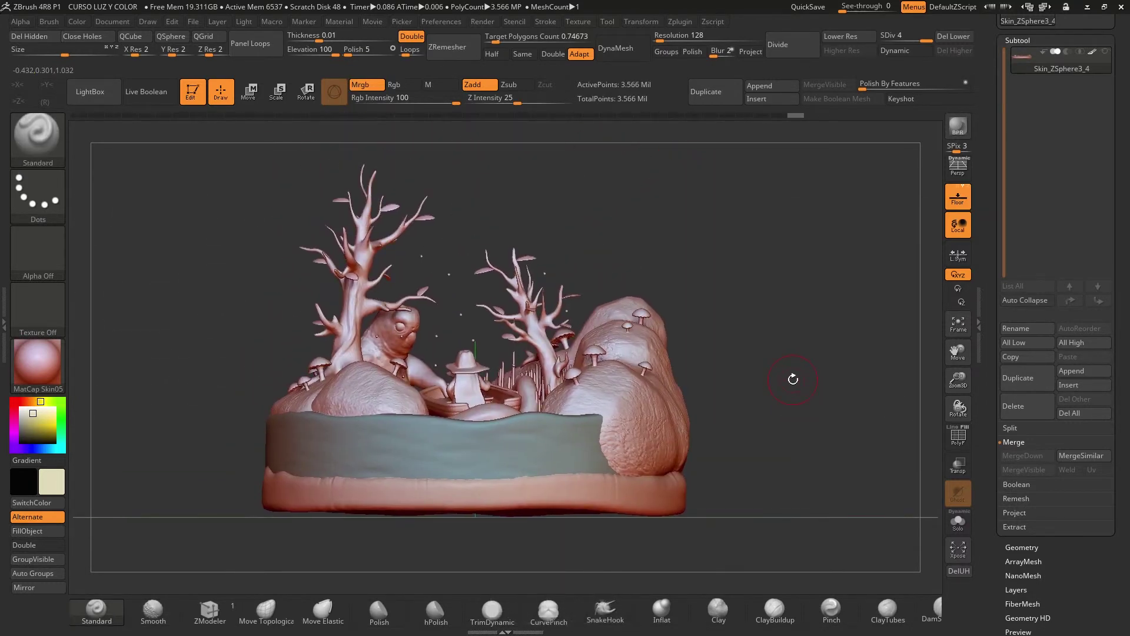
mouse_move(744, 365)
left_mouse_down()
mouse_move(753, 357)
mouse_move(762, 375)
left_mouse_up()
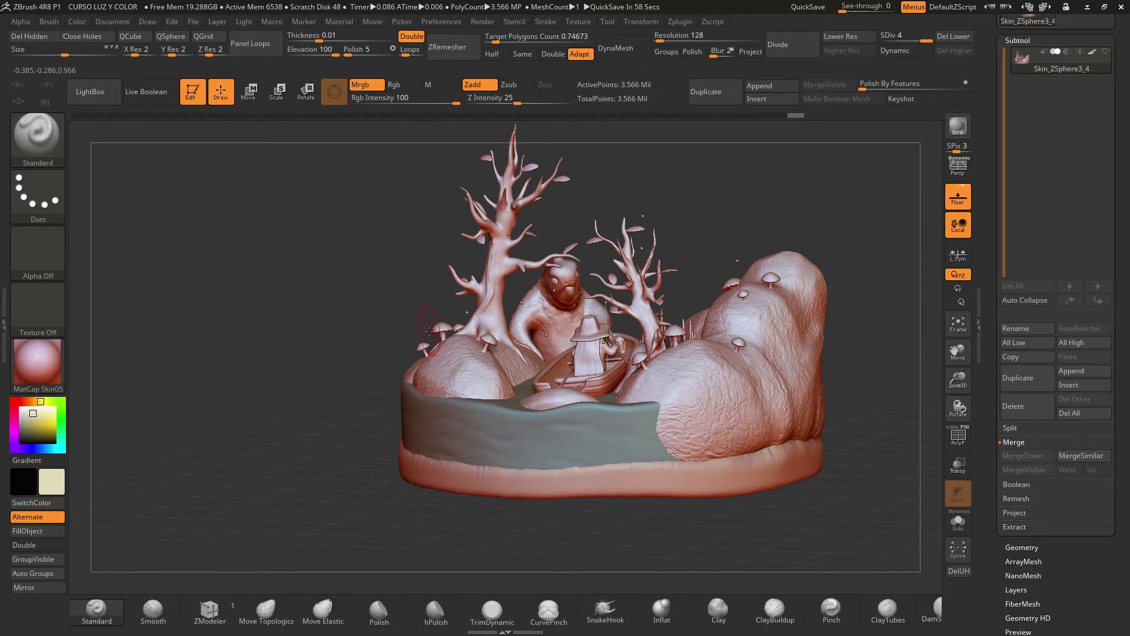
mouse_move(351, 333)
left_mouse_down("shift")
mouse_move(807, 334)
mouse_move(986, 395)
mouse_move(952, 403)
mouse_move(918, 333)
mouse_move(836, 381)
left_mouse_up("shift")
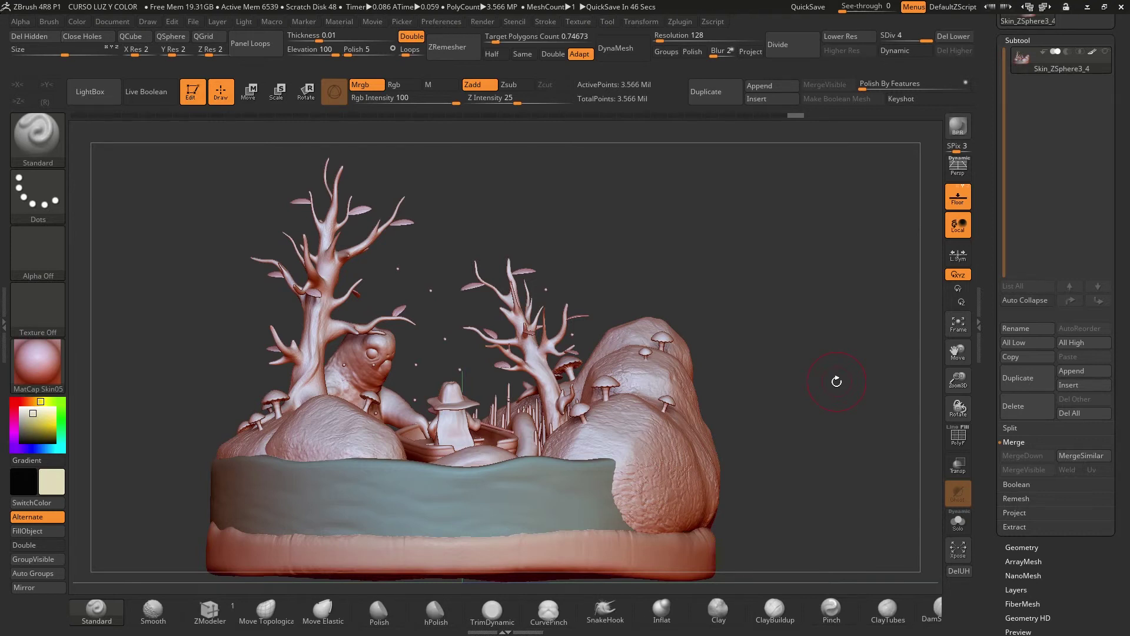
left_click_drag(801, 348, 754, 210)
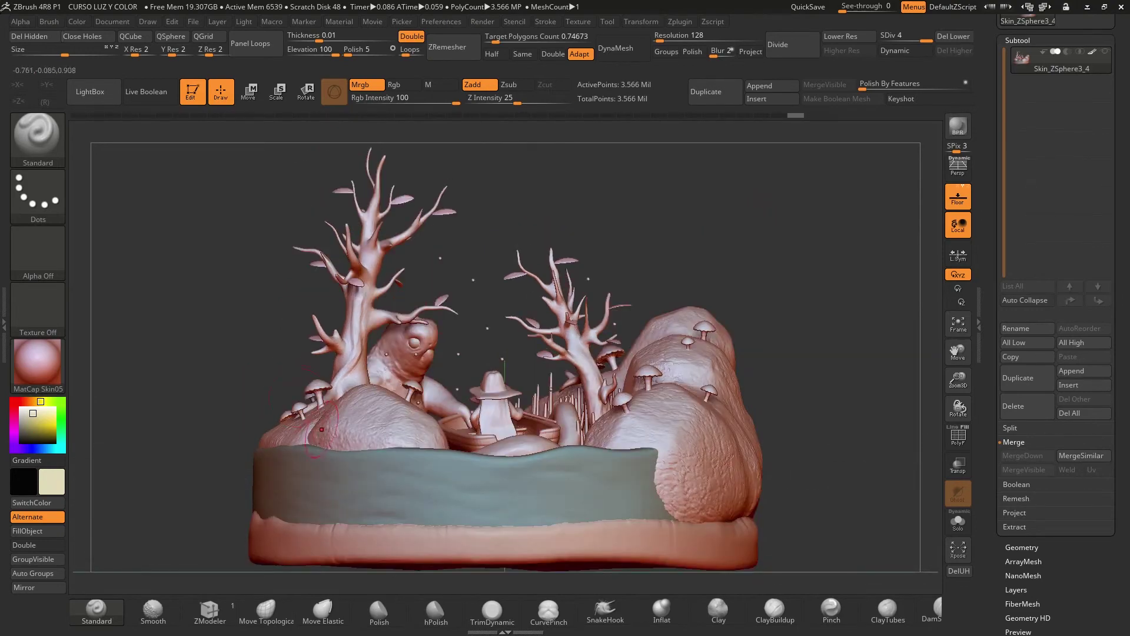
- Check the palette in Photoshop, and back in ZBrush isolate the polygroup of the rocks
key("space")
key("alt+Tab")
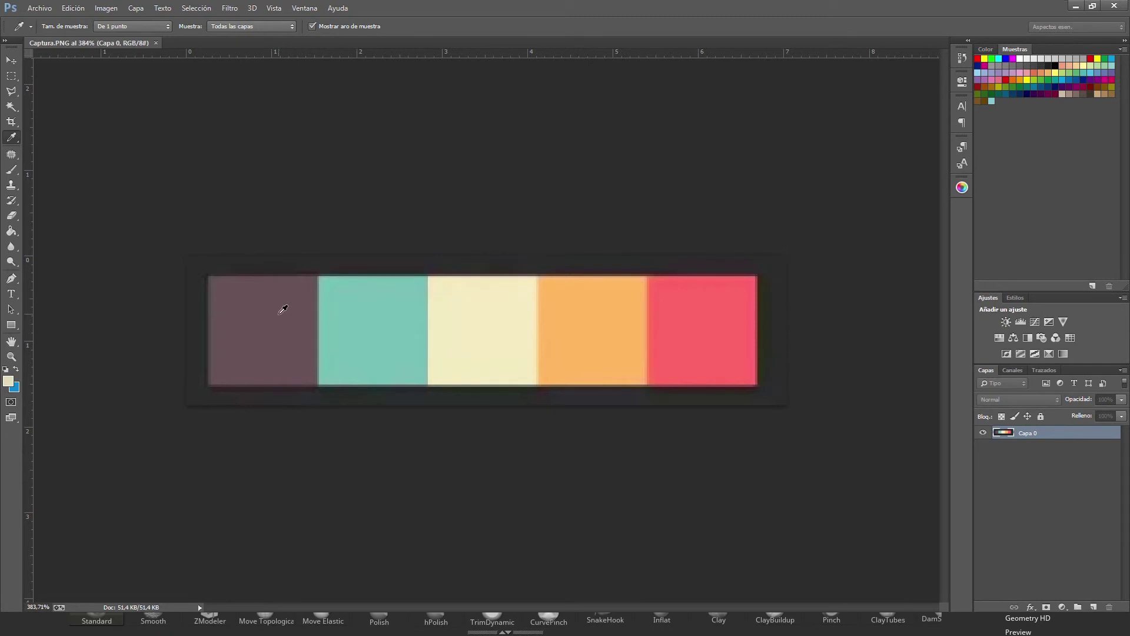
key("super")
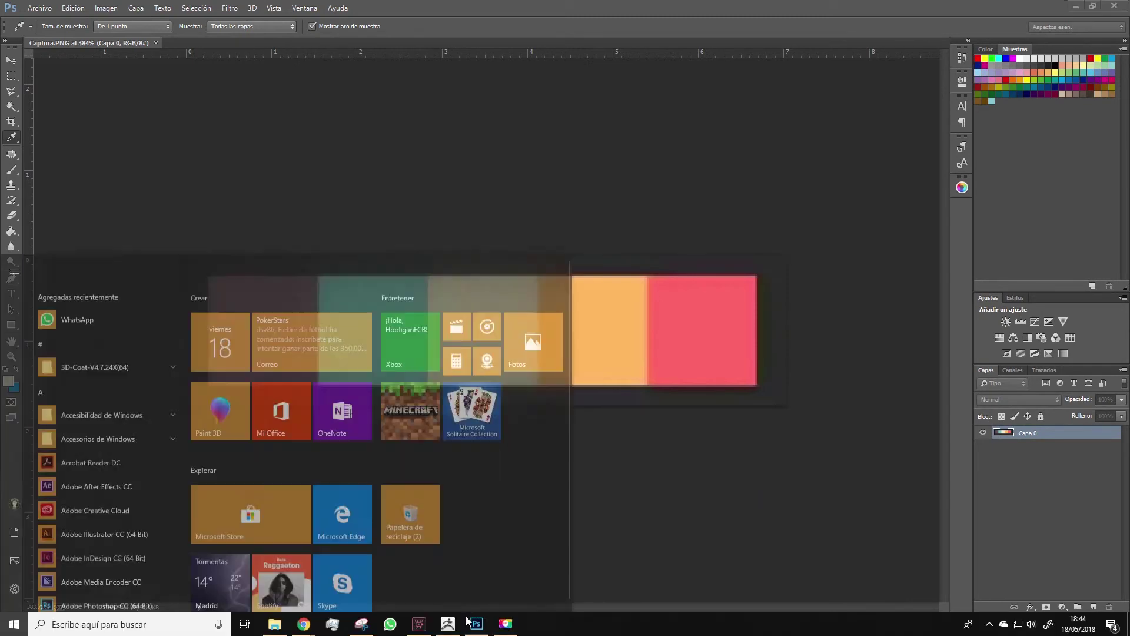
left_click(447, 623)
key("ctrl+shift")
left_click(368, 422, "ctrl+shift")
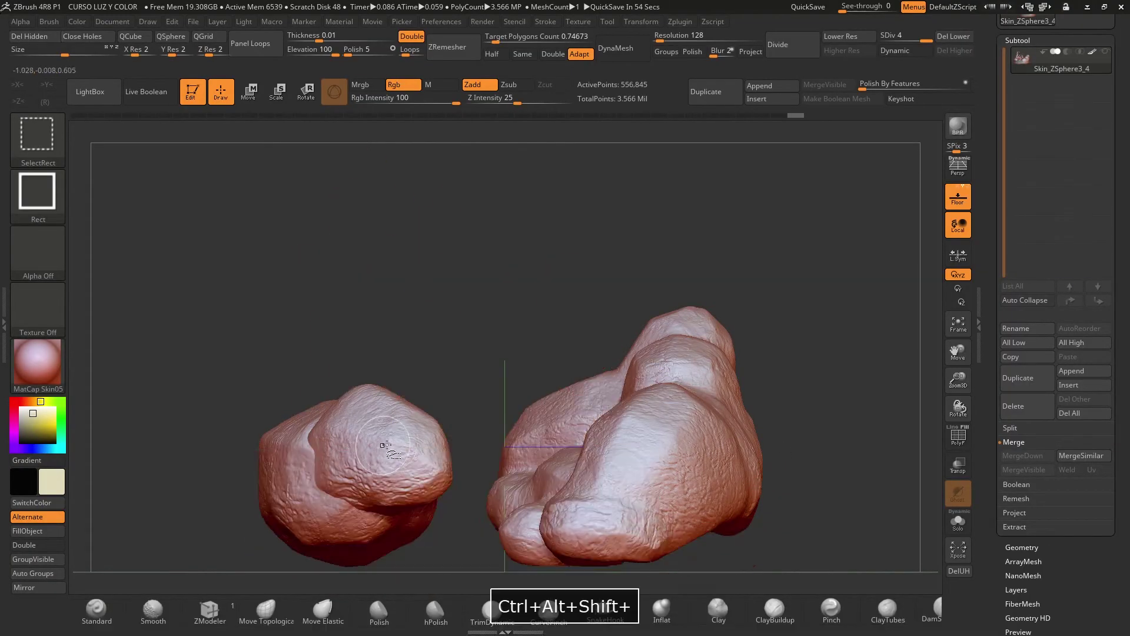
- Set the active color to the palette's dark purple, RGB 96, 78, 83
left_click(87, 20)
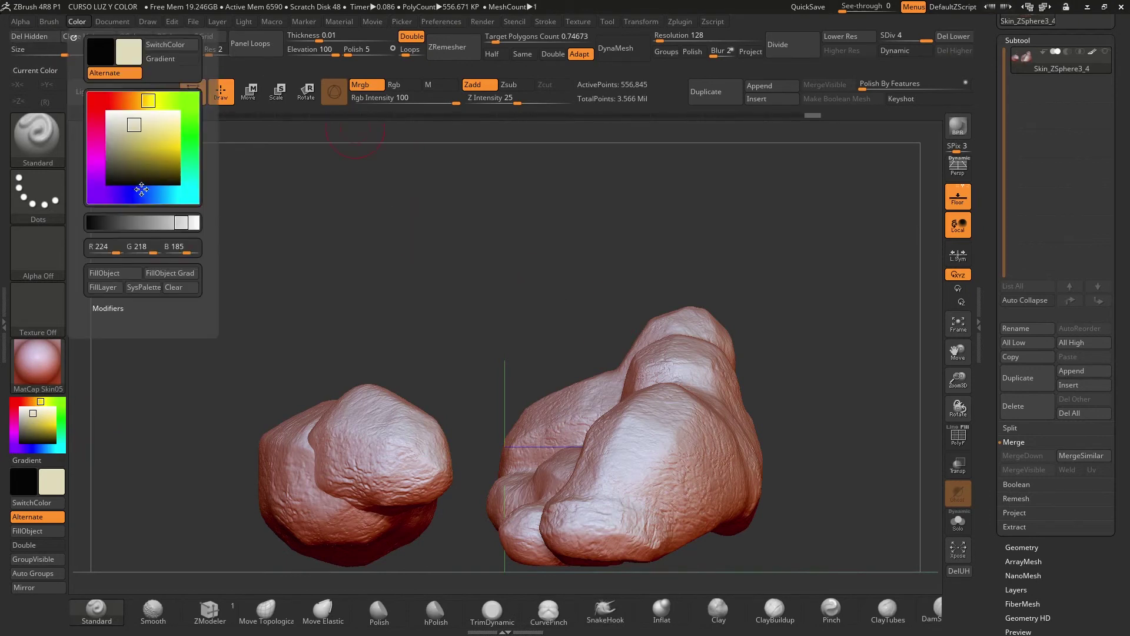
left_click(106, 246)
type("96")
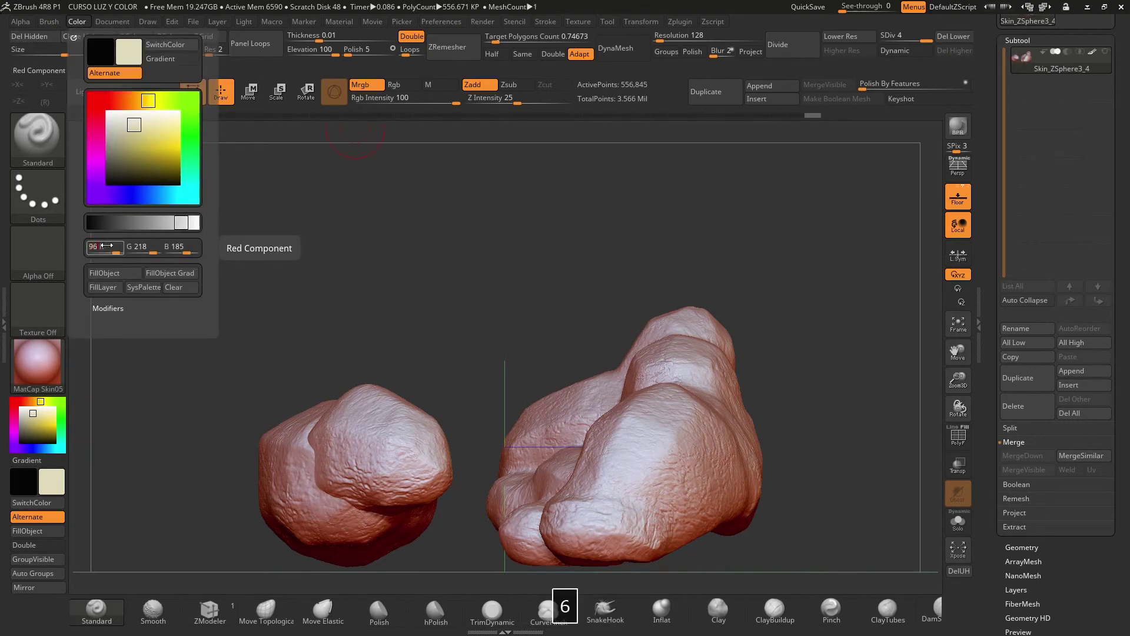
key("Return")
key("Tab")
type("78")
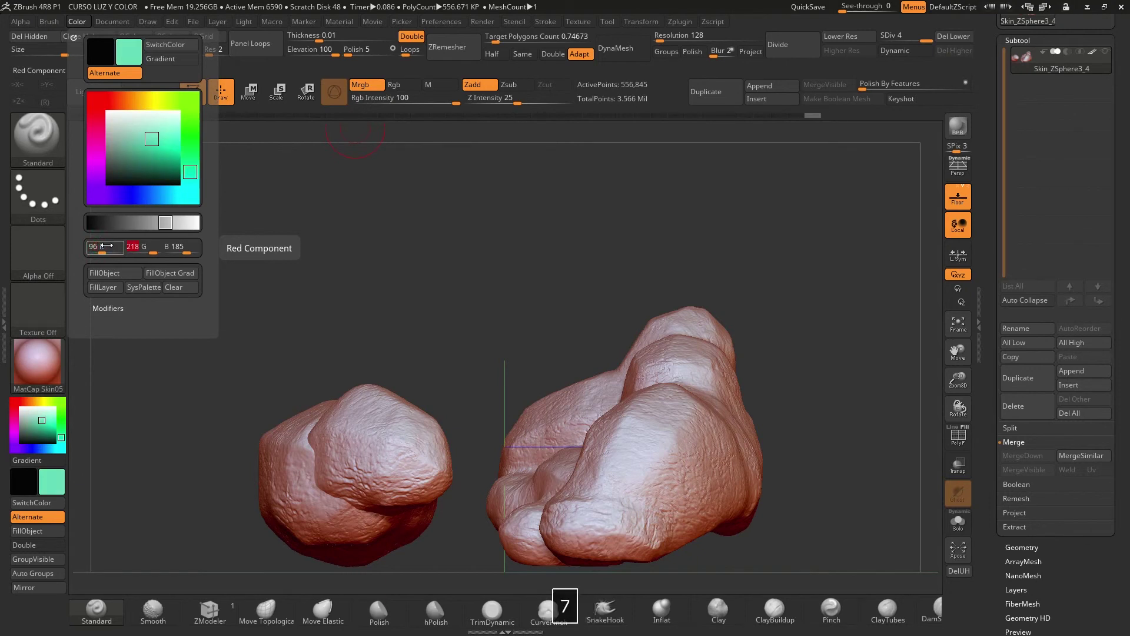
key("Return")
key("Tab")
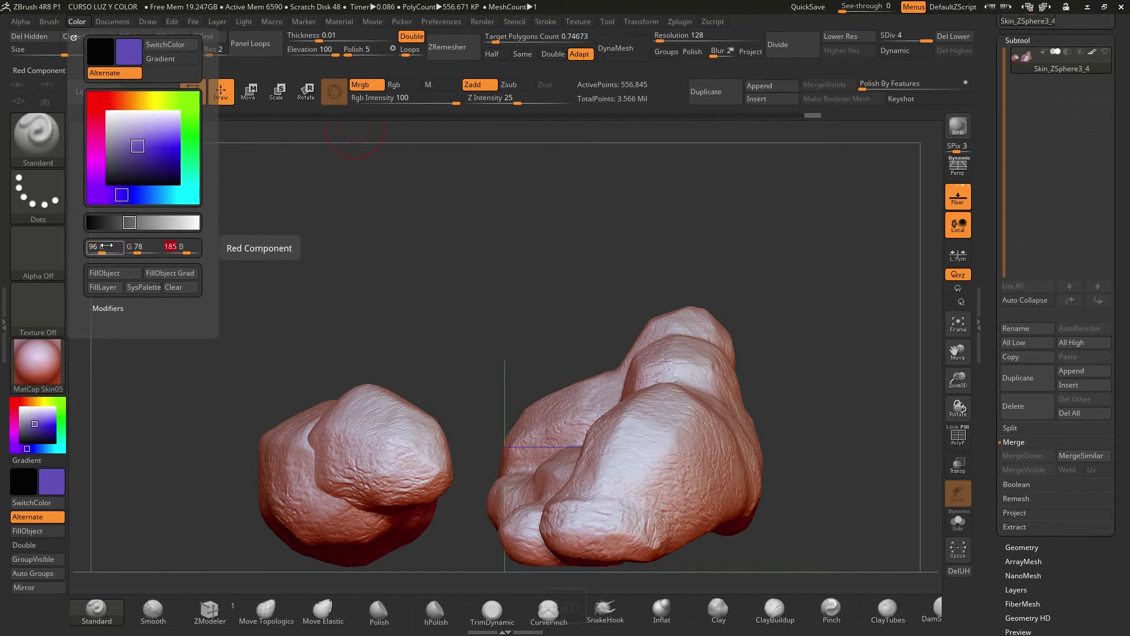
type("3")
key("Return")
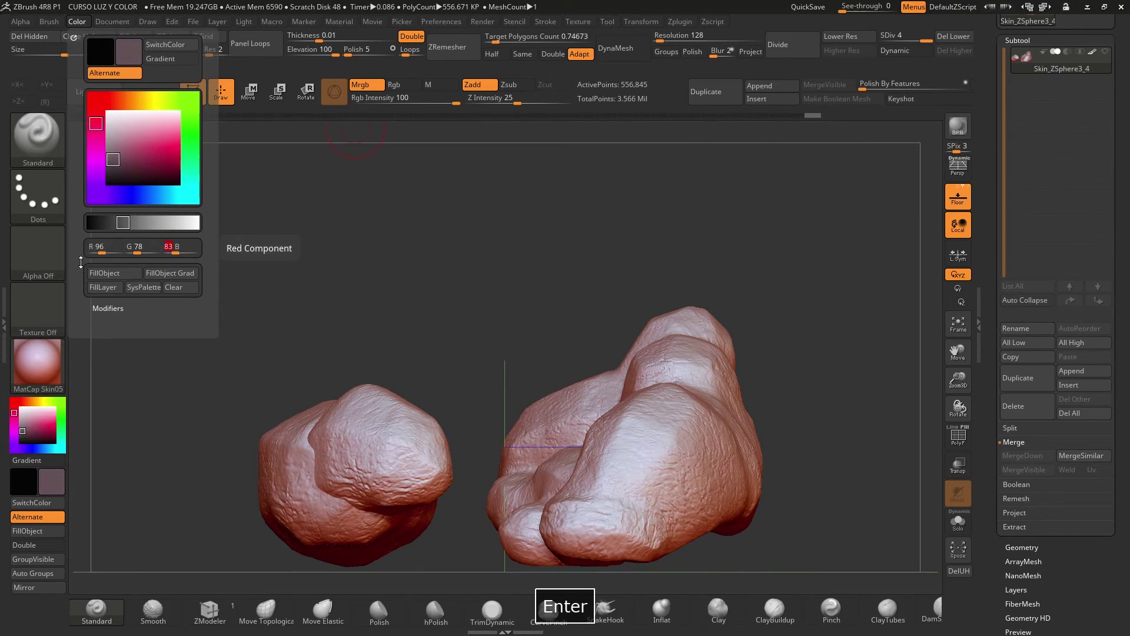
- Fill the isolated rocks with the dark purple and show the whole scene again
left_click(61, 533)
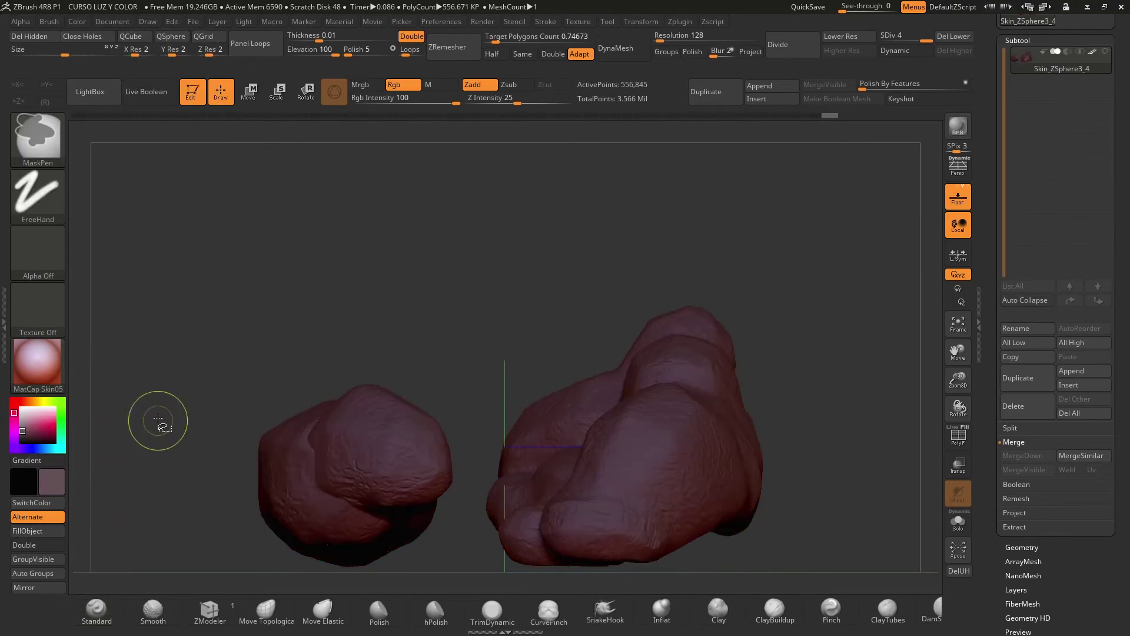
left_click(233, 324, "ctrl+alt+shift")
left_click_drag(233, 323, 326, 404)
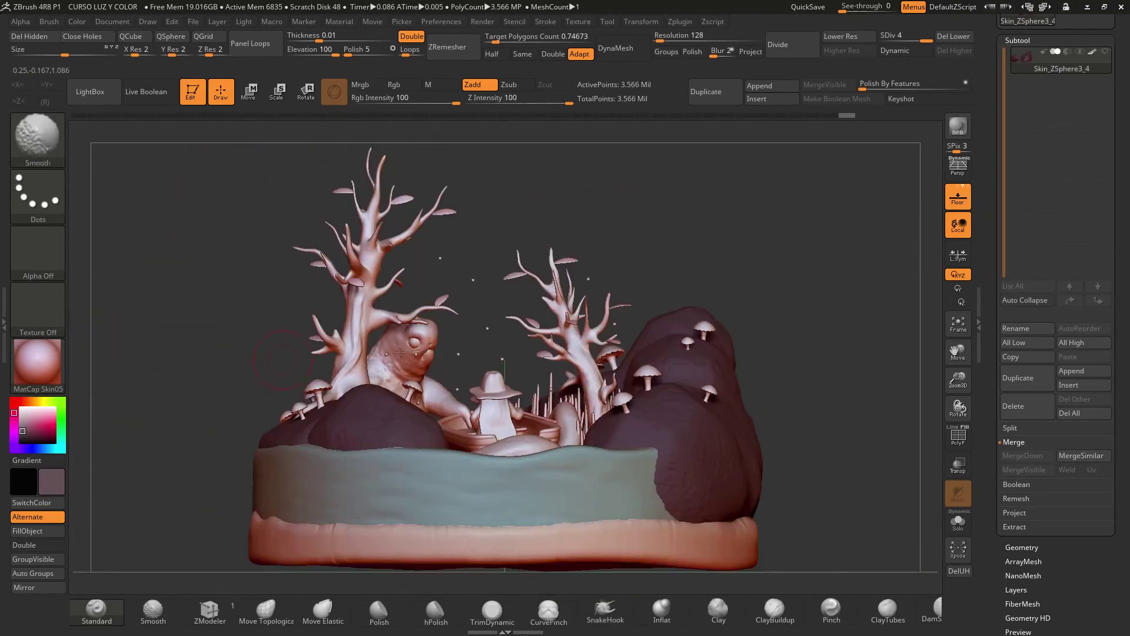
left_click_drag(842, 368, 643, 369)
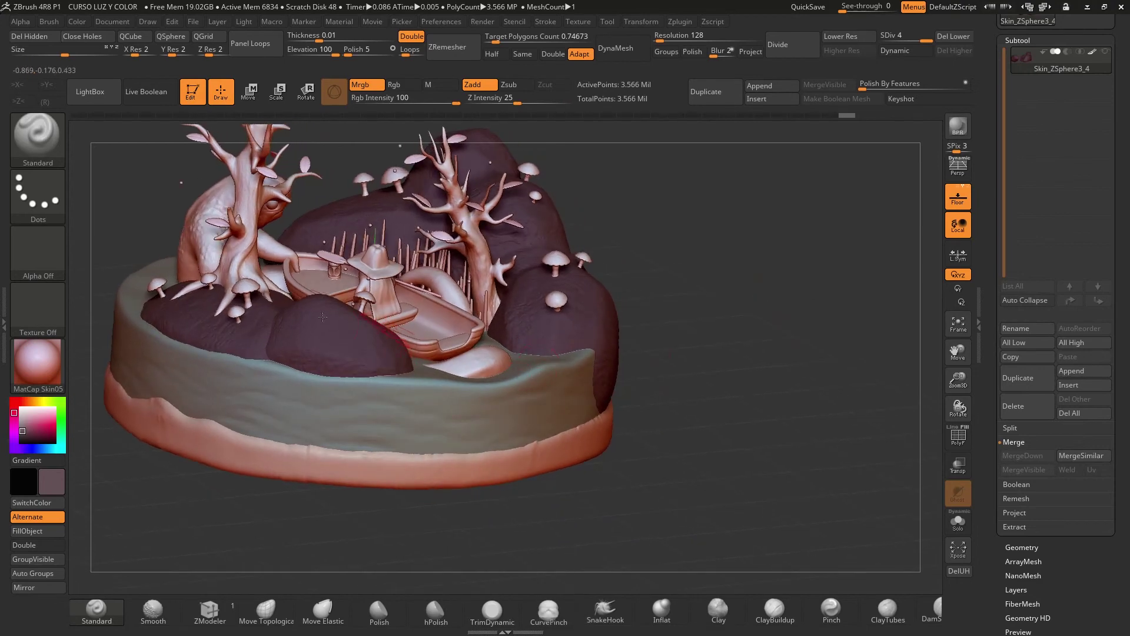
left_click_drag(704, 328, 809, 341)
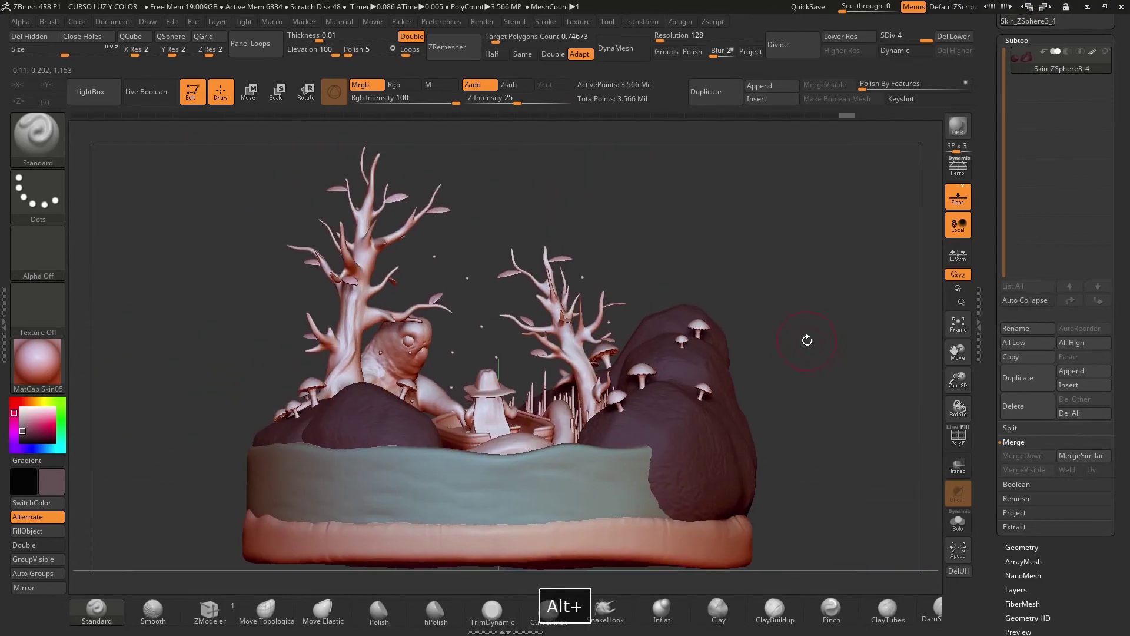
- Save the project in the BOTE CURSO folder under the new name CURSO LUZ Y COLOR 2
left_click(193, 22)
left_click(278, 50)
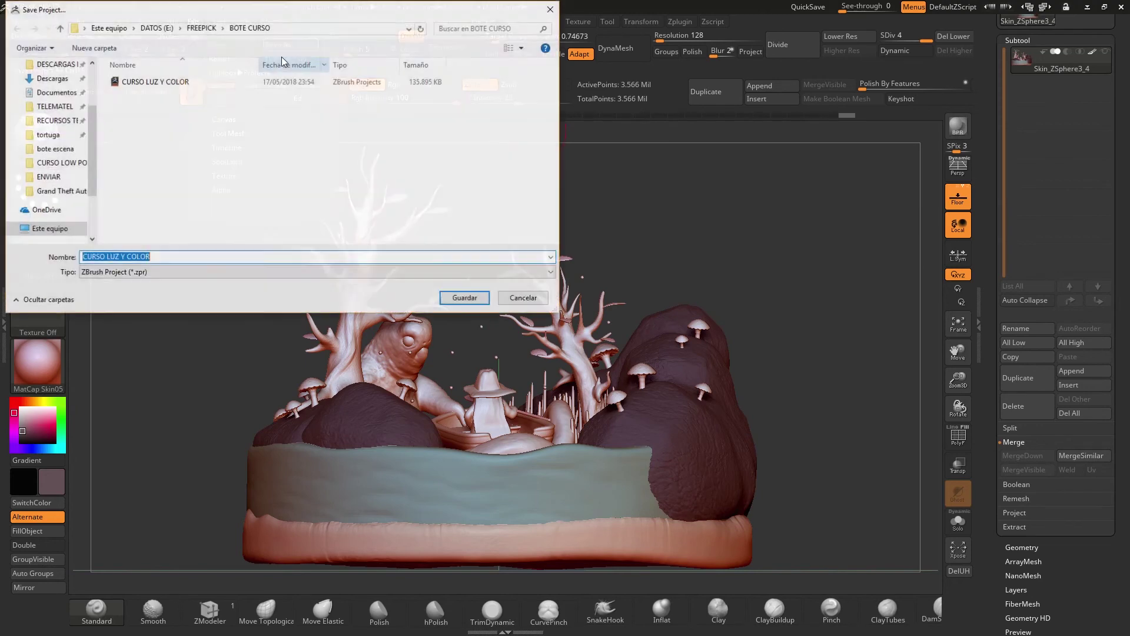
left_click(162, 83)
left_click(159, 257)
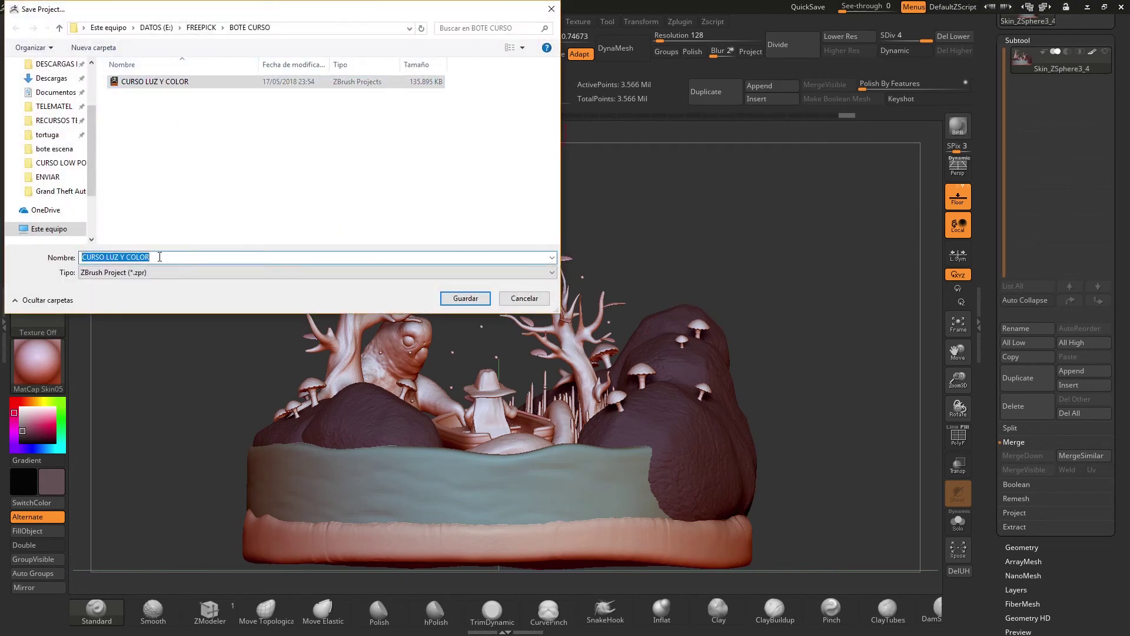
left_click(159, 257)
type("2")
left_click(465, 298)
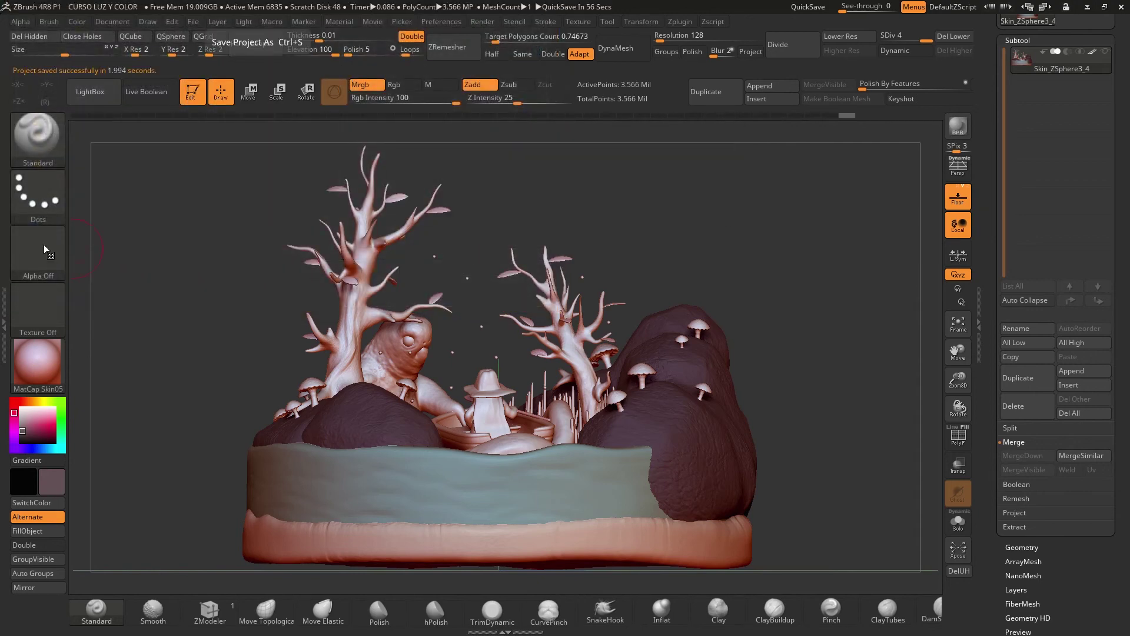
- Consult the palette in Photoshop again and return to ZBrush to examine the partly coloured scene
key("alt+Tab")
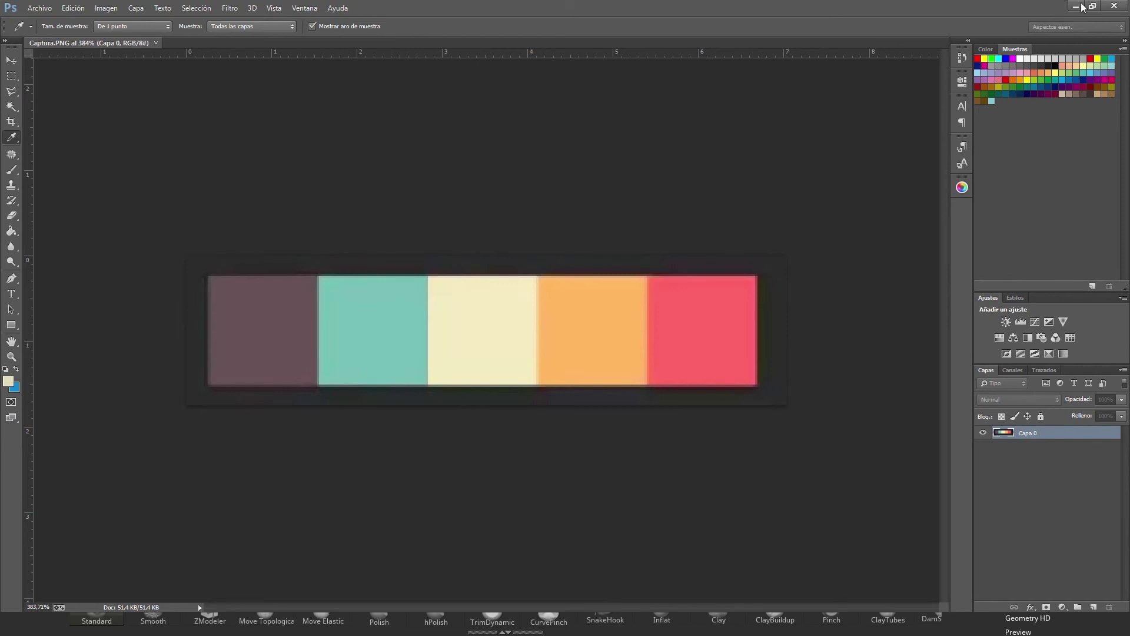
key("super")
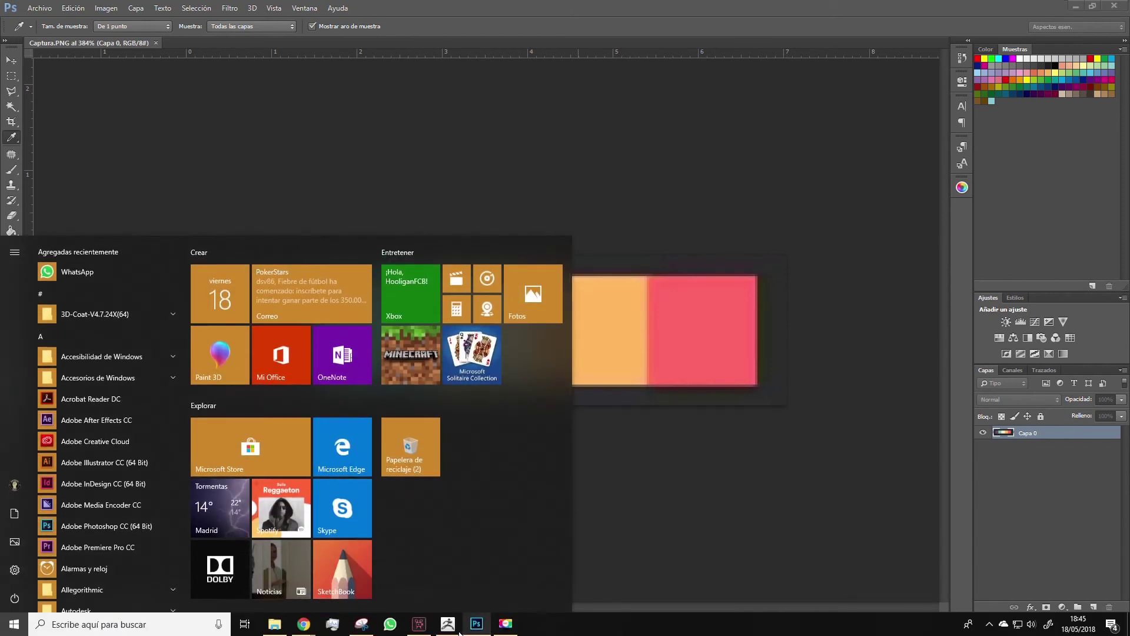
left_click(476, 624)
left_click_drag(779, 251, 871, 332, "alt")
left_click_drag(969, 383, 965, 368)
left_click_drag(833, 373, 857, 359, "alt")
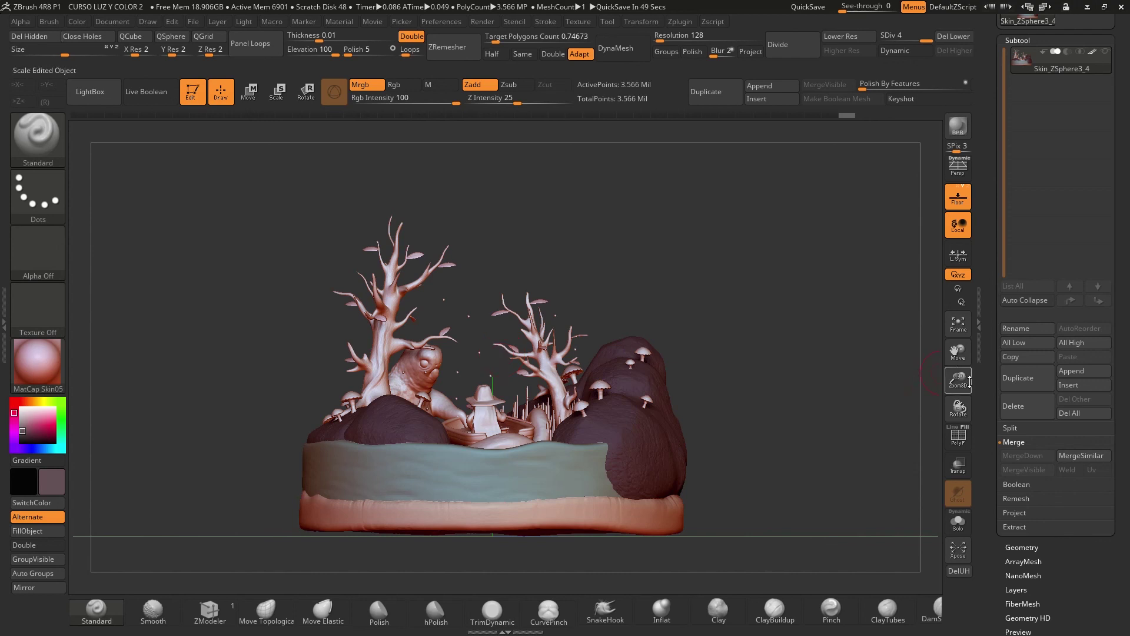
left_click_drag(958, 379, 966, 389)
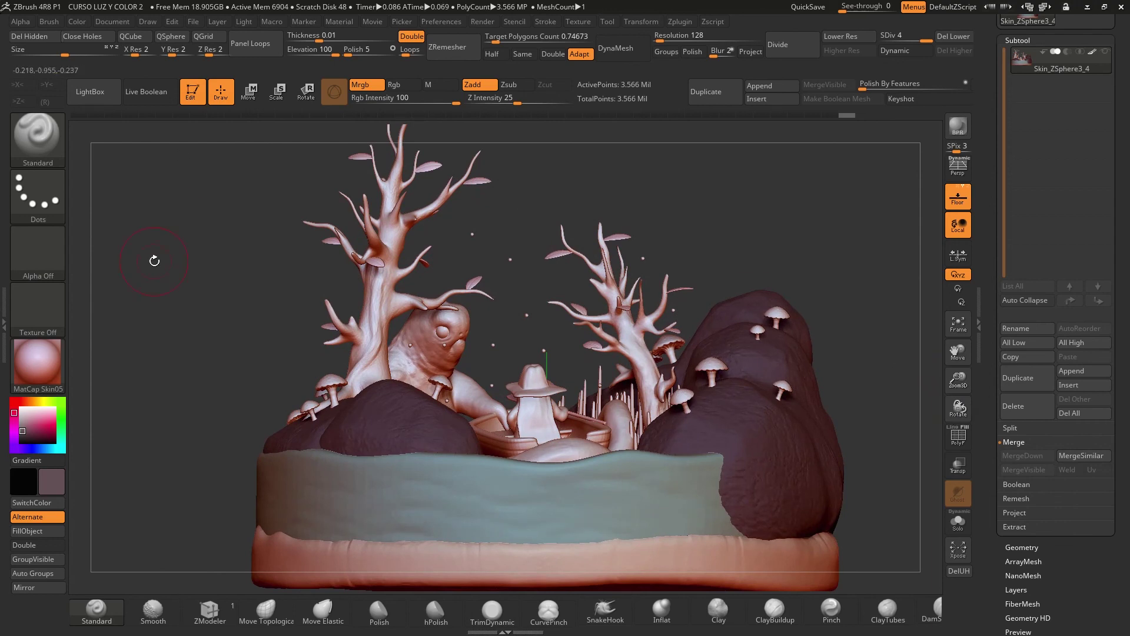